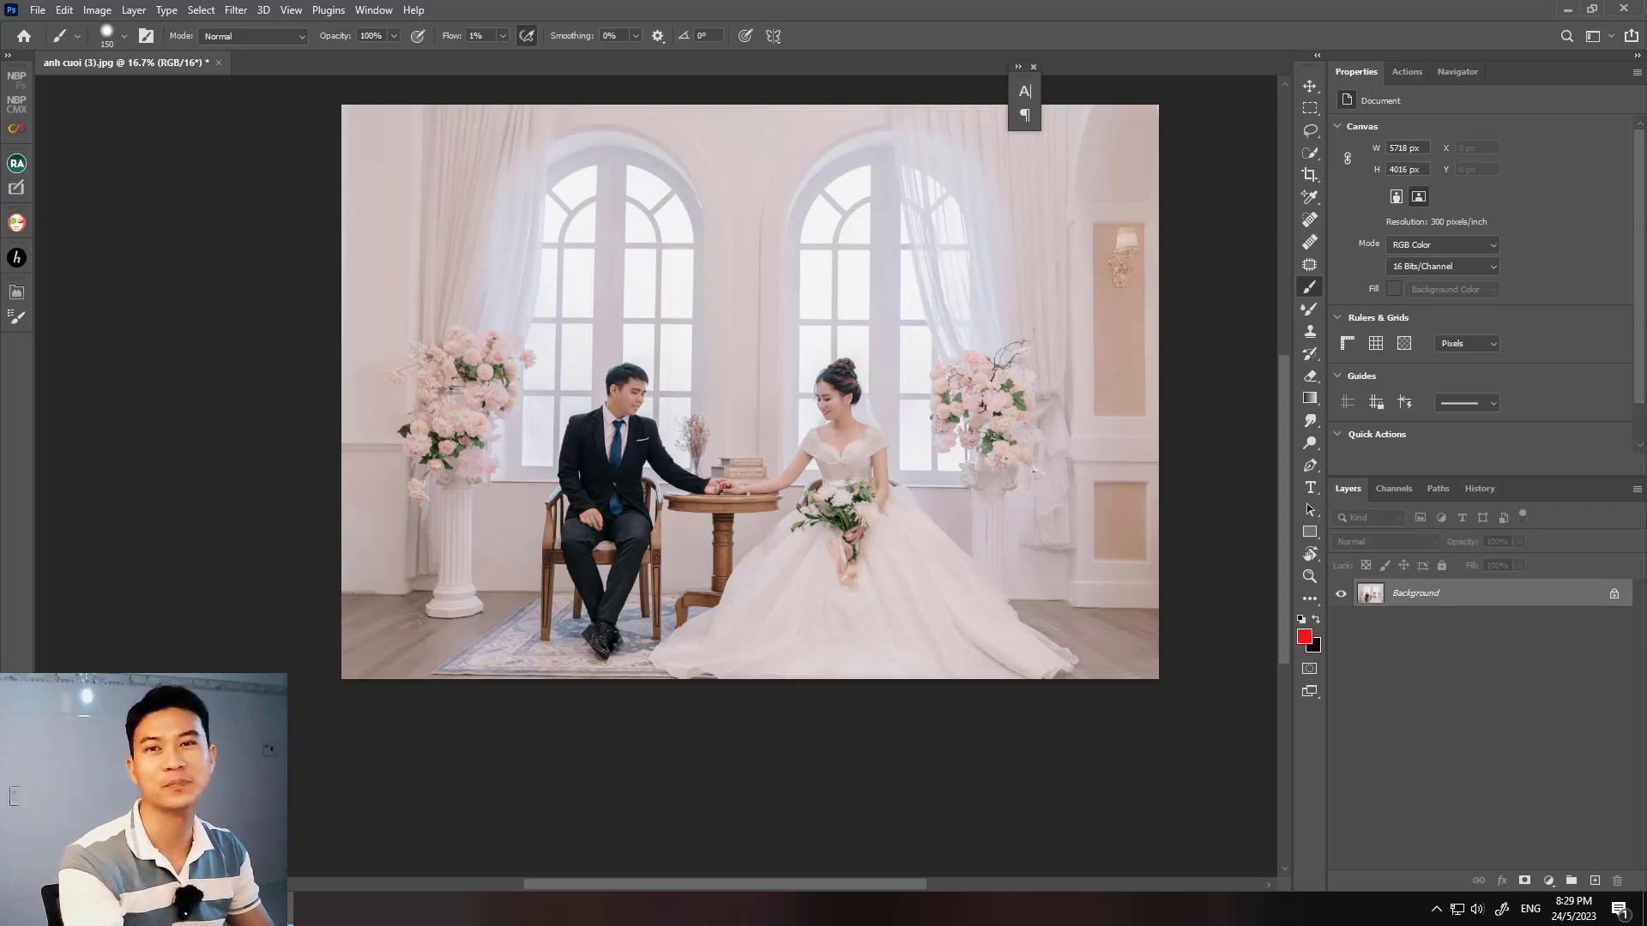
# - Zoom in on the bride's head until the hairline and dark roots fill the view
pyautogui.scroll(4, 849, 352)
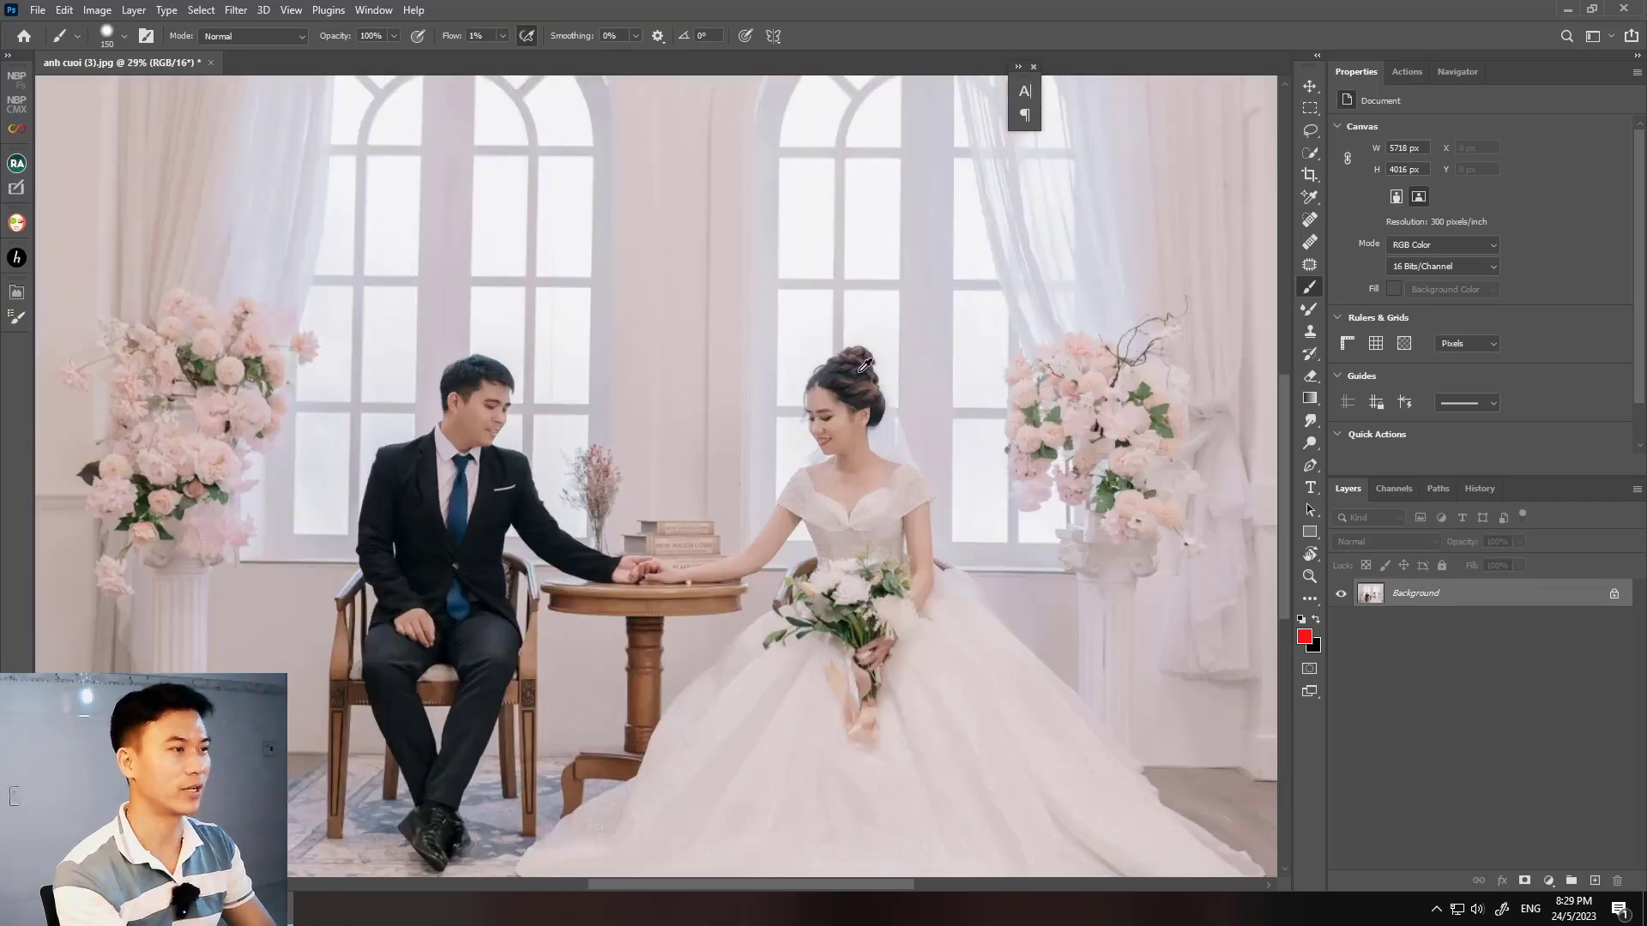
pyautogui.scroll(2, 871, 330)
pyautogui.scroll(2, 867, 343)
pyautogui.scroll(2, 772, 412)
pyautogui.scroll(1, 754, 440)
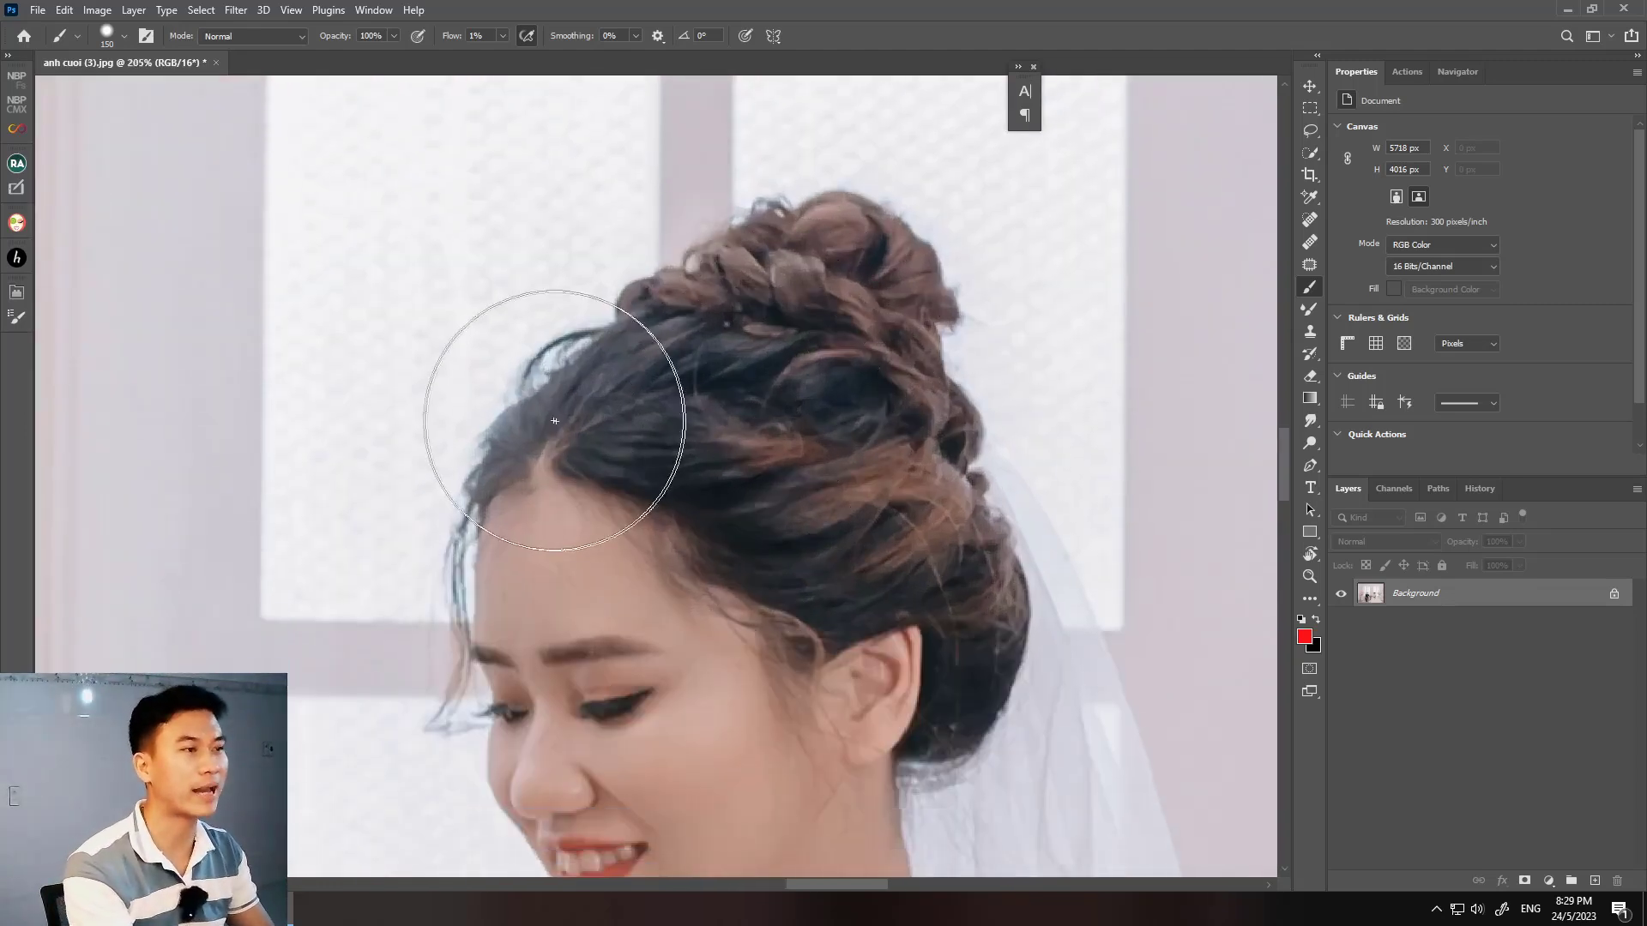
pyautogui.scroll(-1, 656, 462)
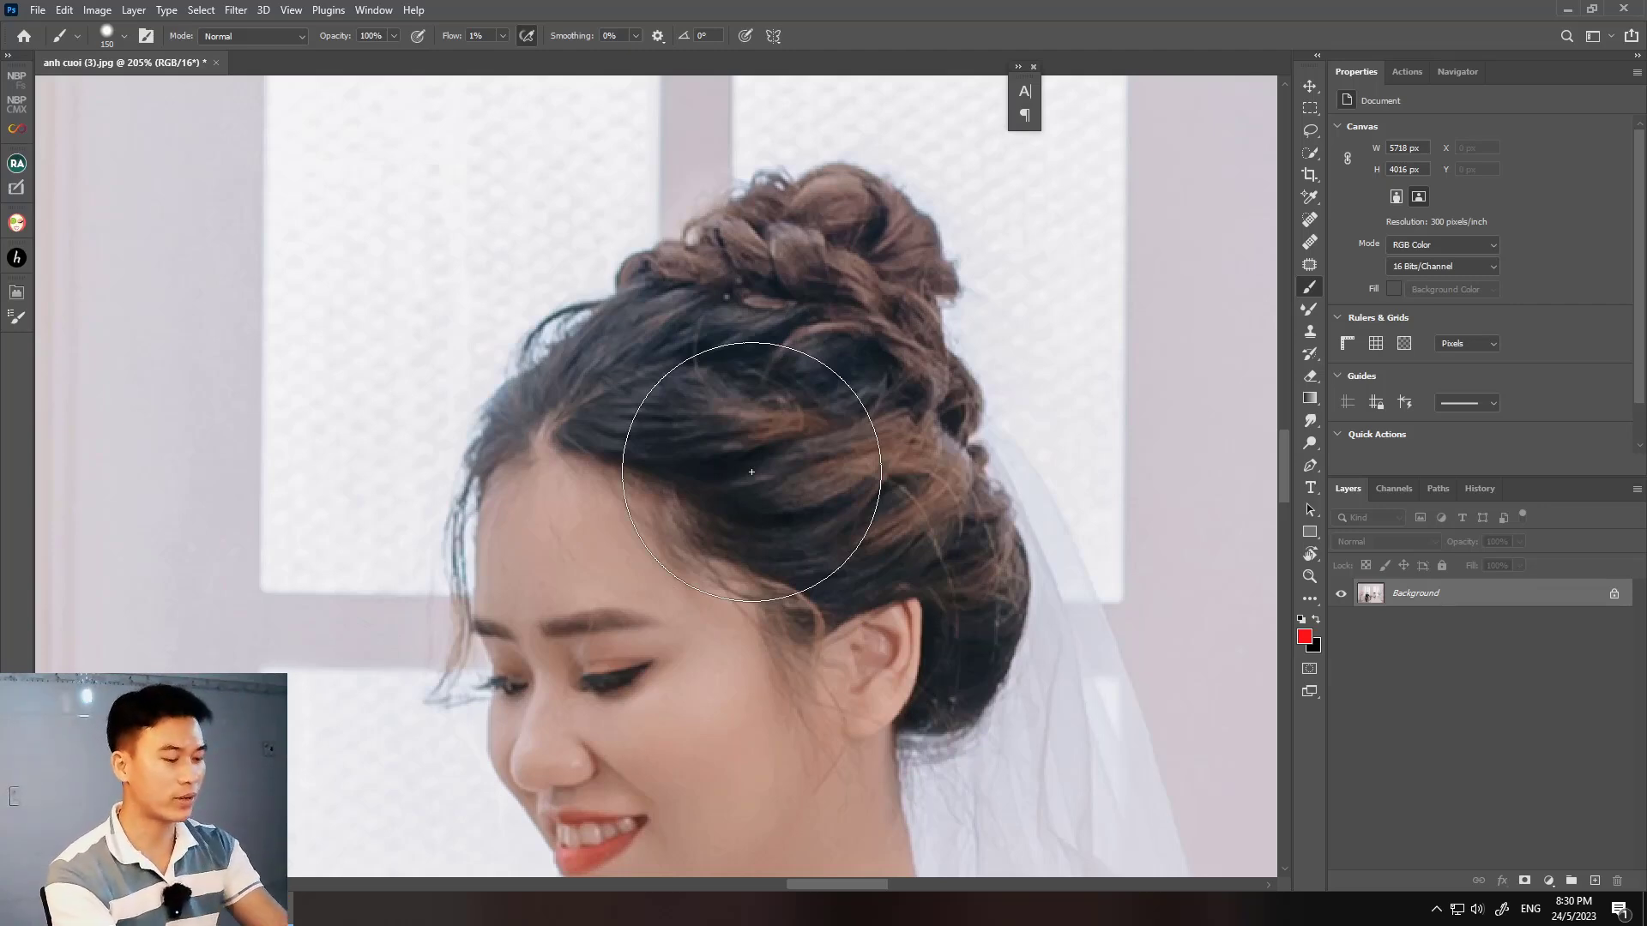
# - Duplicate the photo to Layer 1 and patch the bare parting at the bride's hairline
pyautogui.hotkey('ctrl', 'j')
pyautogui.scroll(2, 506, 377)
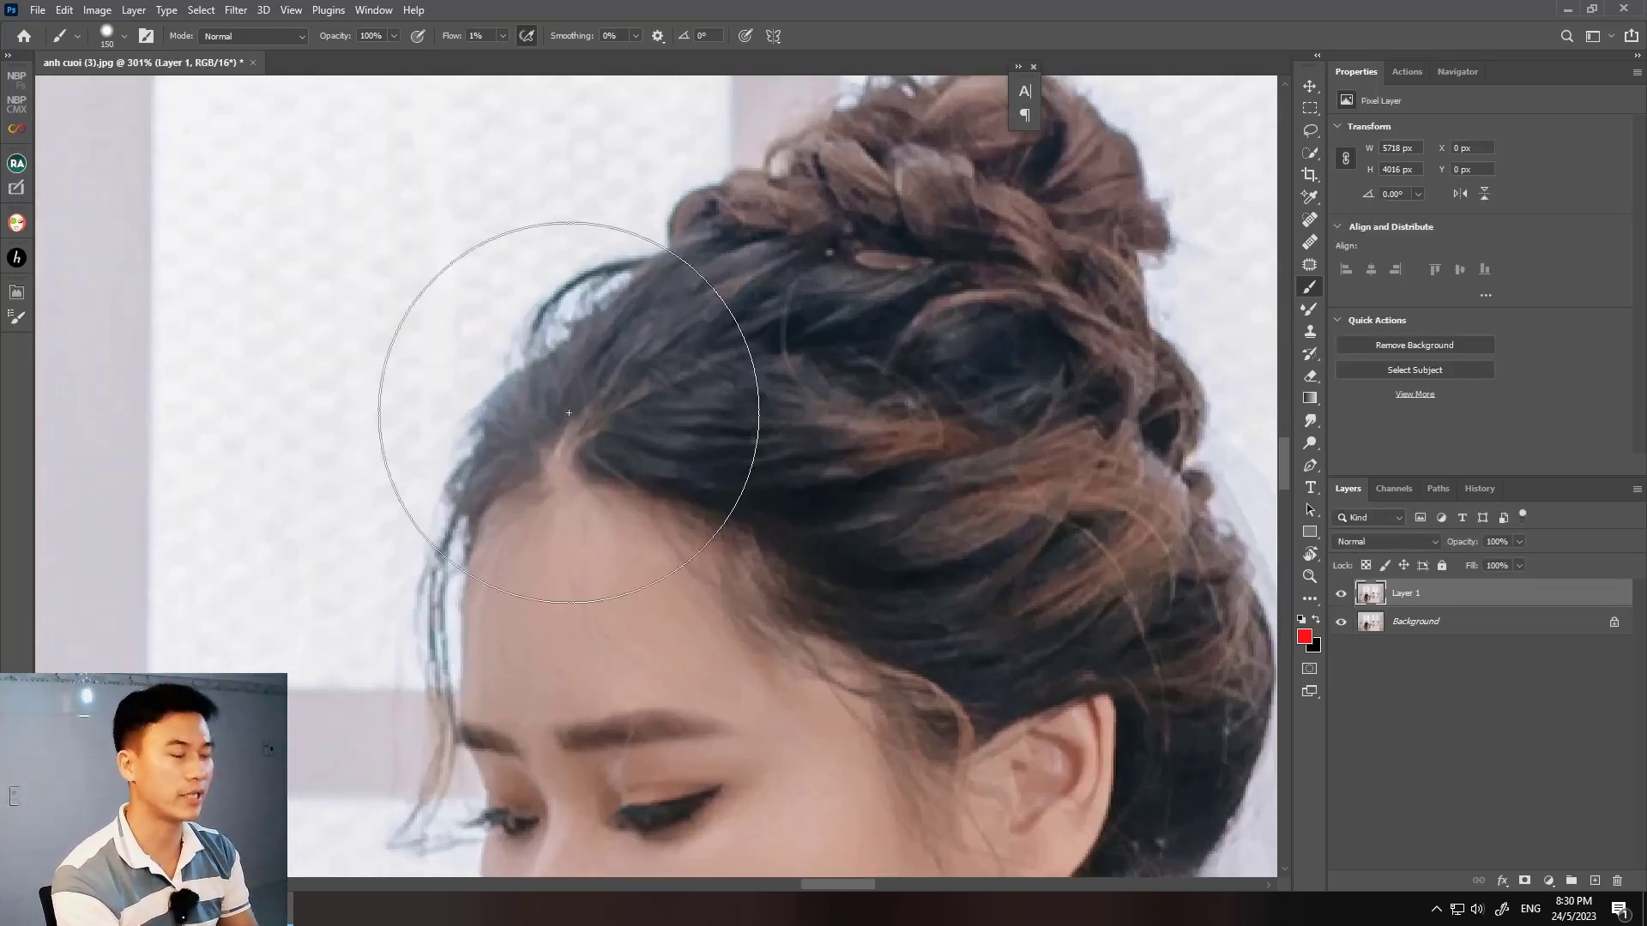
pyautogui.press('j')
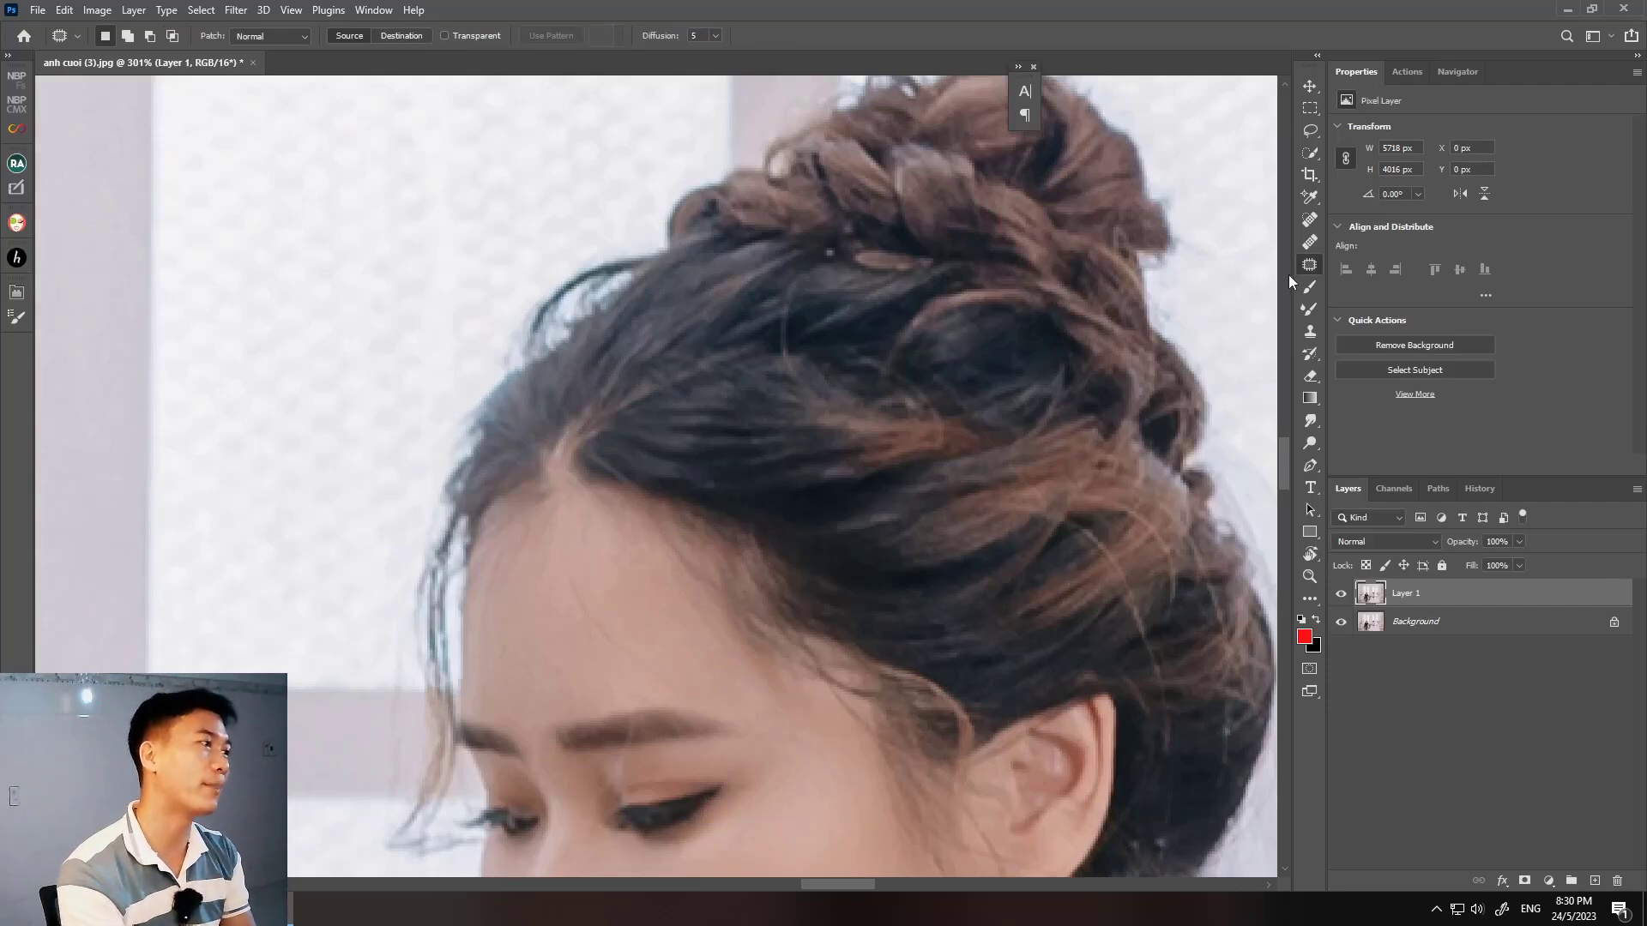
pyautogui.moveTo(946, 506); pyautogui.dragTo(982, 529)
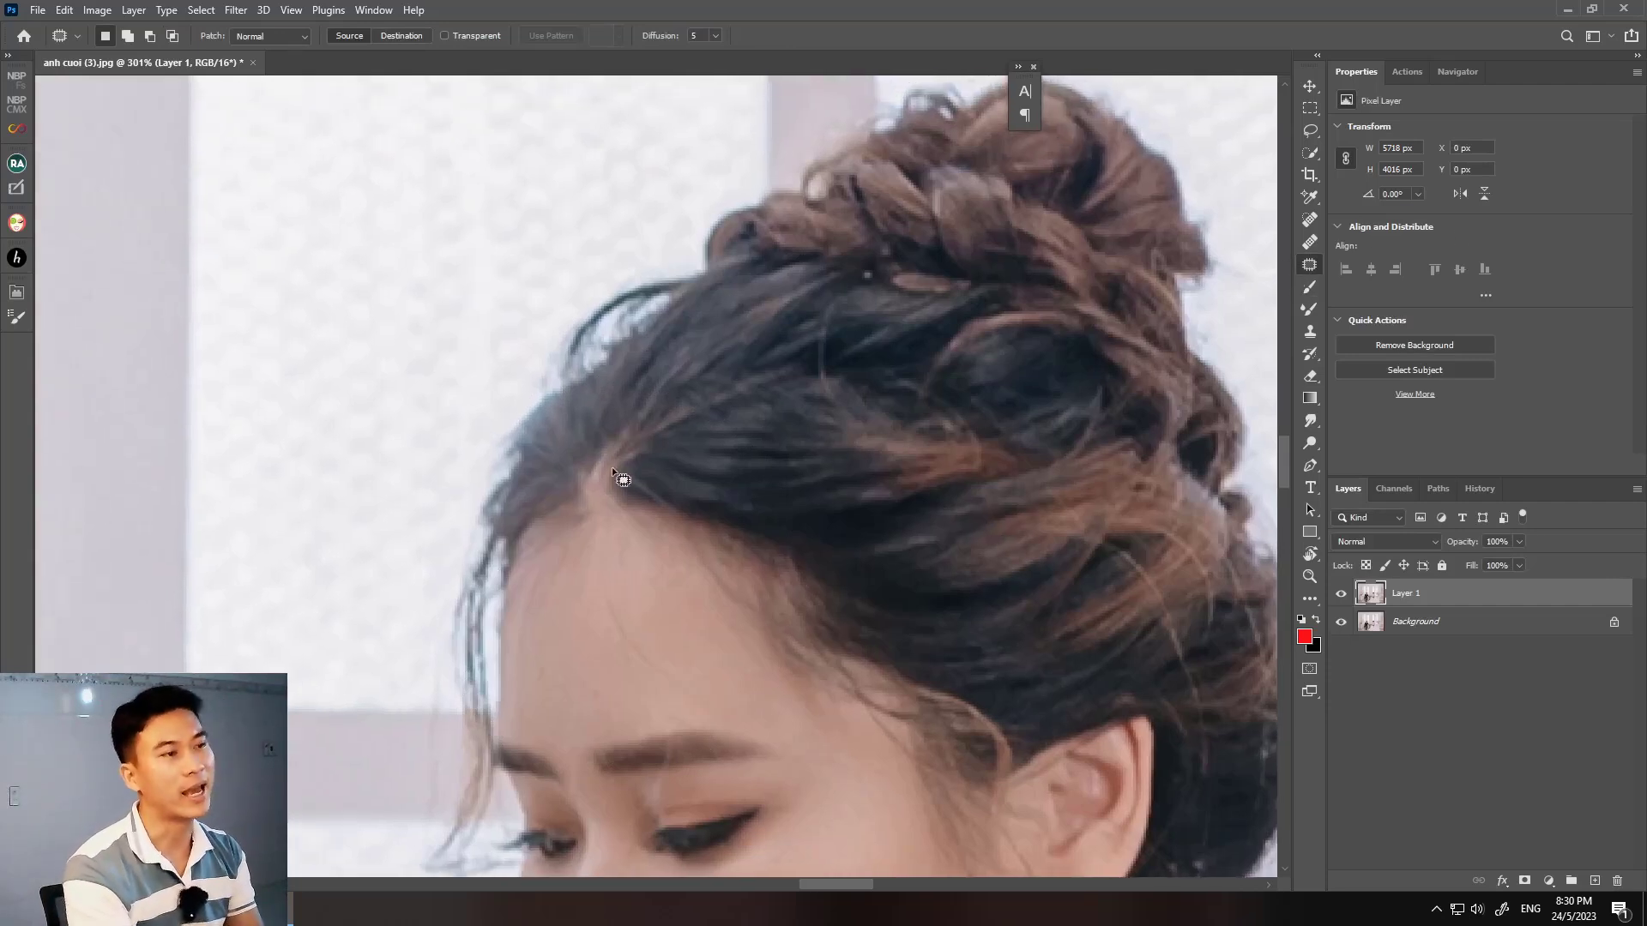
pyautogui.moveTo(666, 427)
pyautogui.mouseDown()
pyautogui.moveTo(561, 448)
pyautogui.moveTo(754, 436)
pyautogui.moveTo(736, 432)
pyautogui.mouseUp()
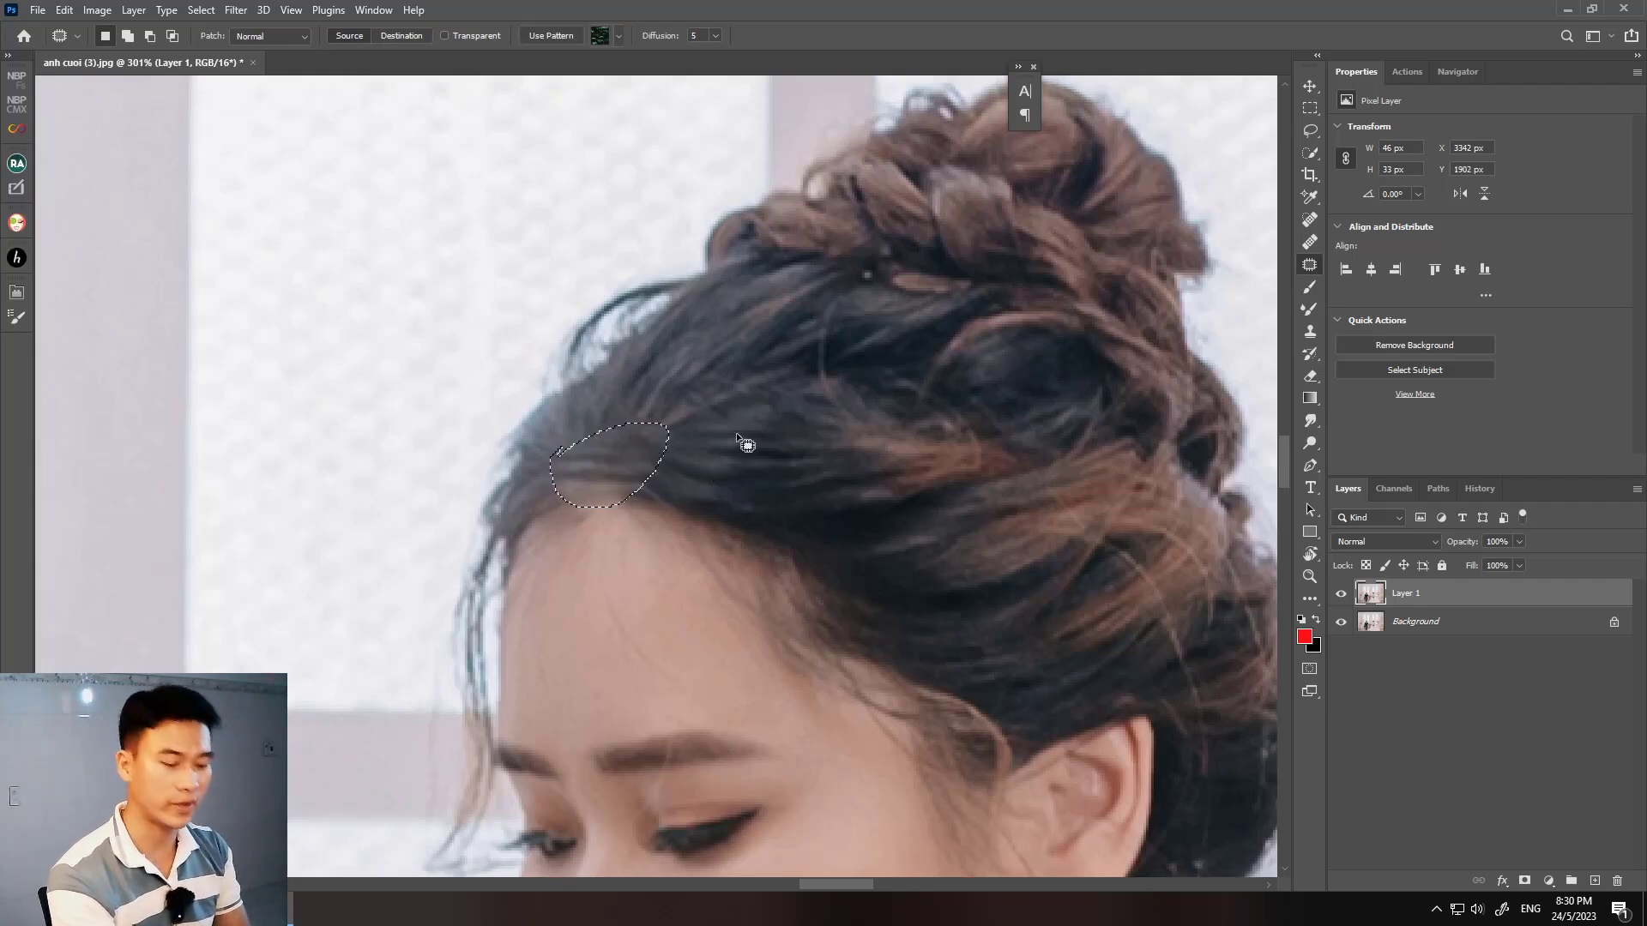
# - Keep the patch at full fade strength, deselect, and toggle Layer 1 to compare
pyautogui.hotkey('ctrl', 'shift', 'f')
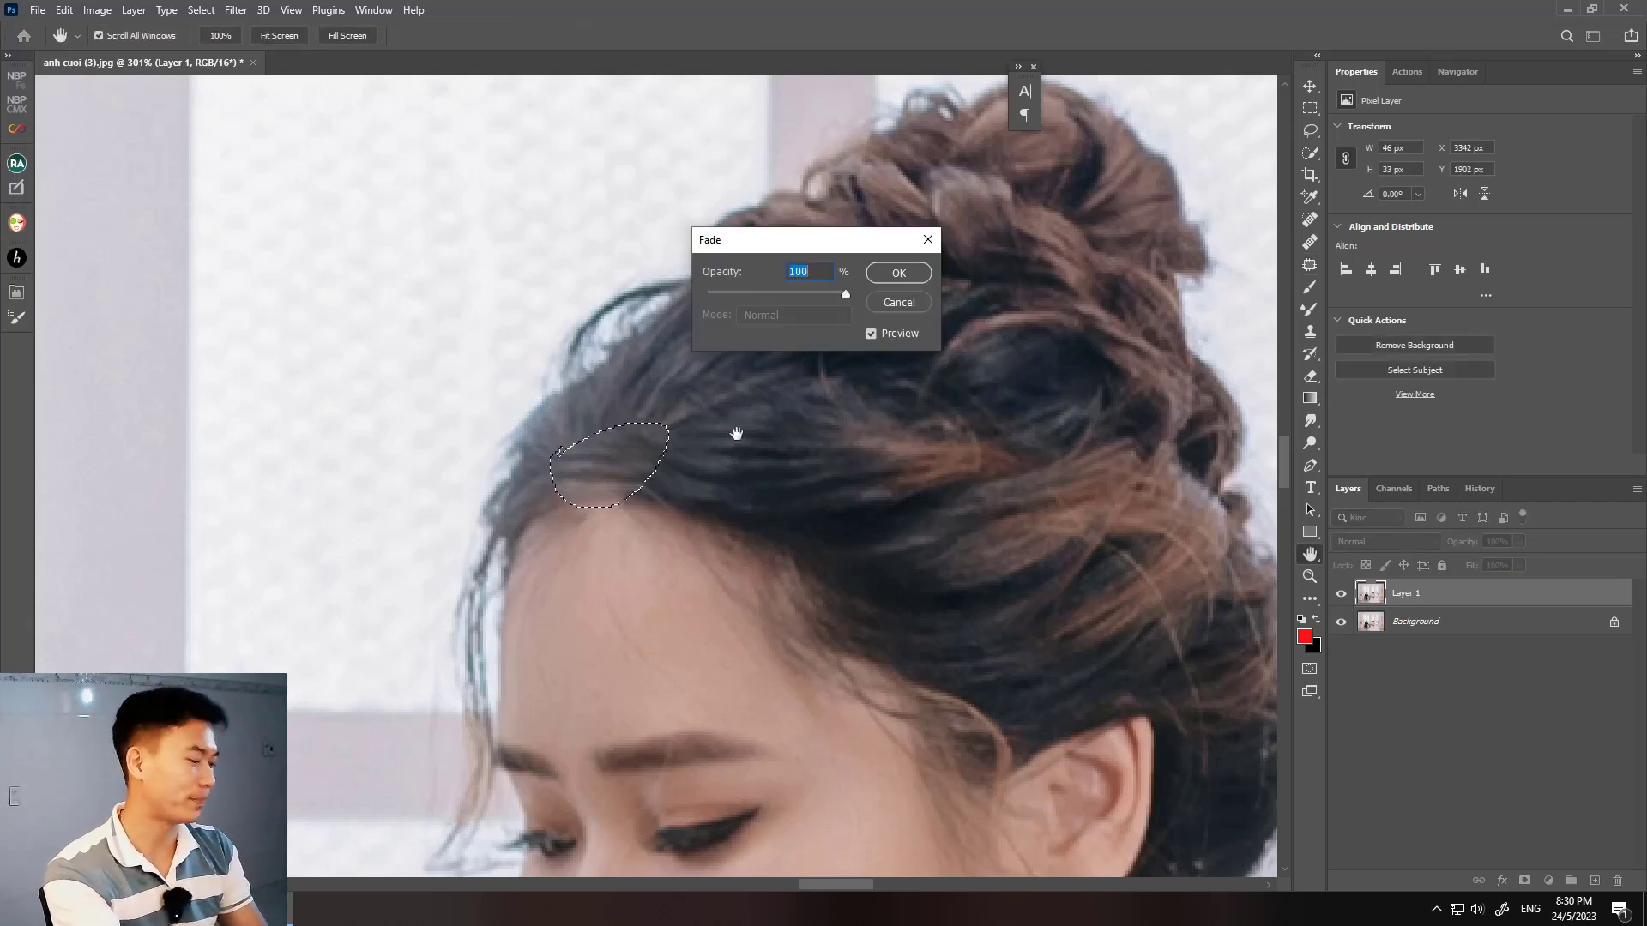
pyautogui.press('Return')
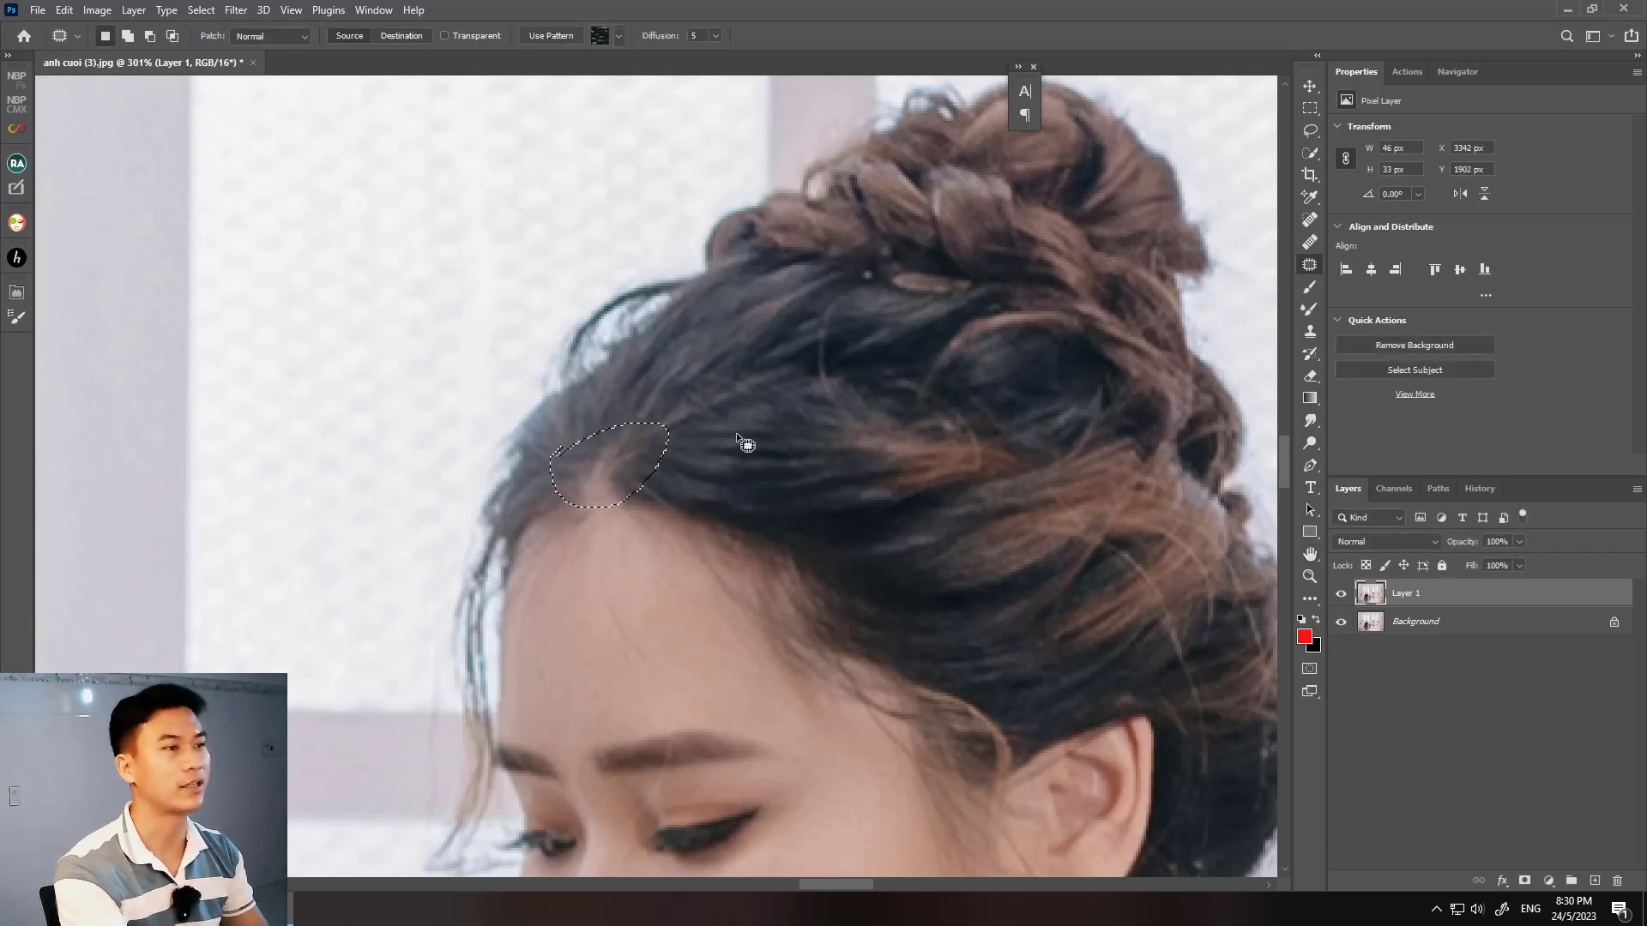
pyautogui.hotkey('ctrl', 'd')
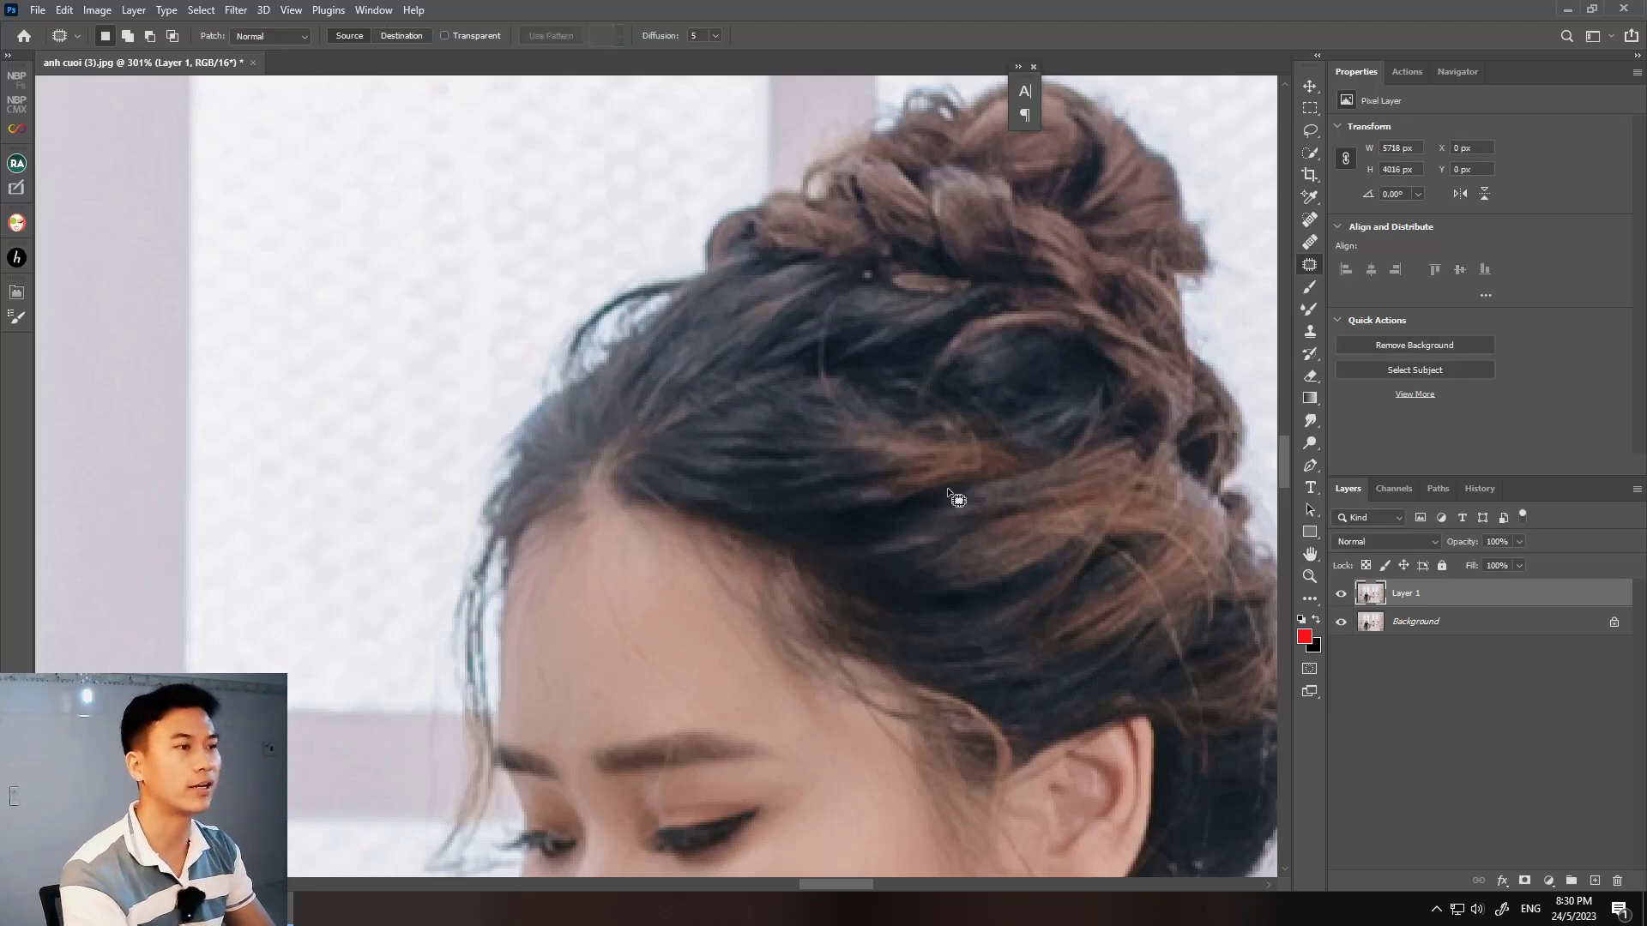
pyautogui.click(1341, 595)
pyautogui.click(1340, 594)
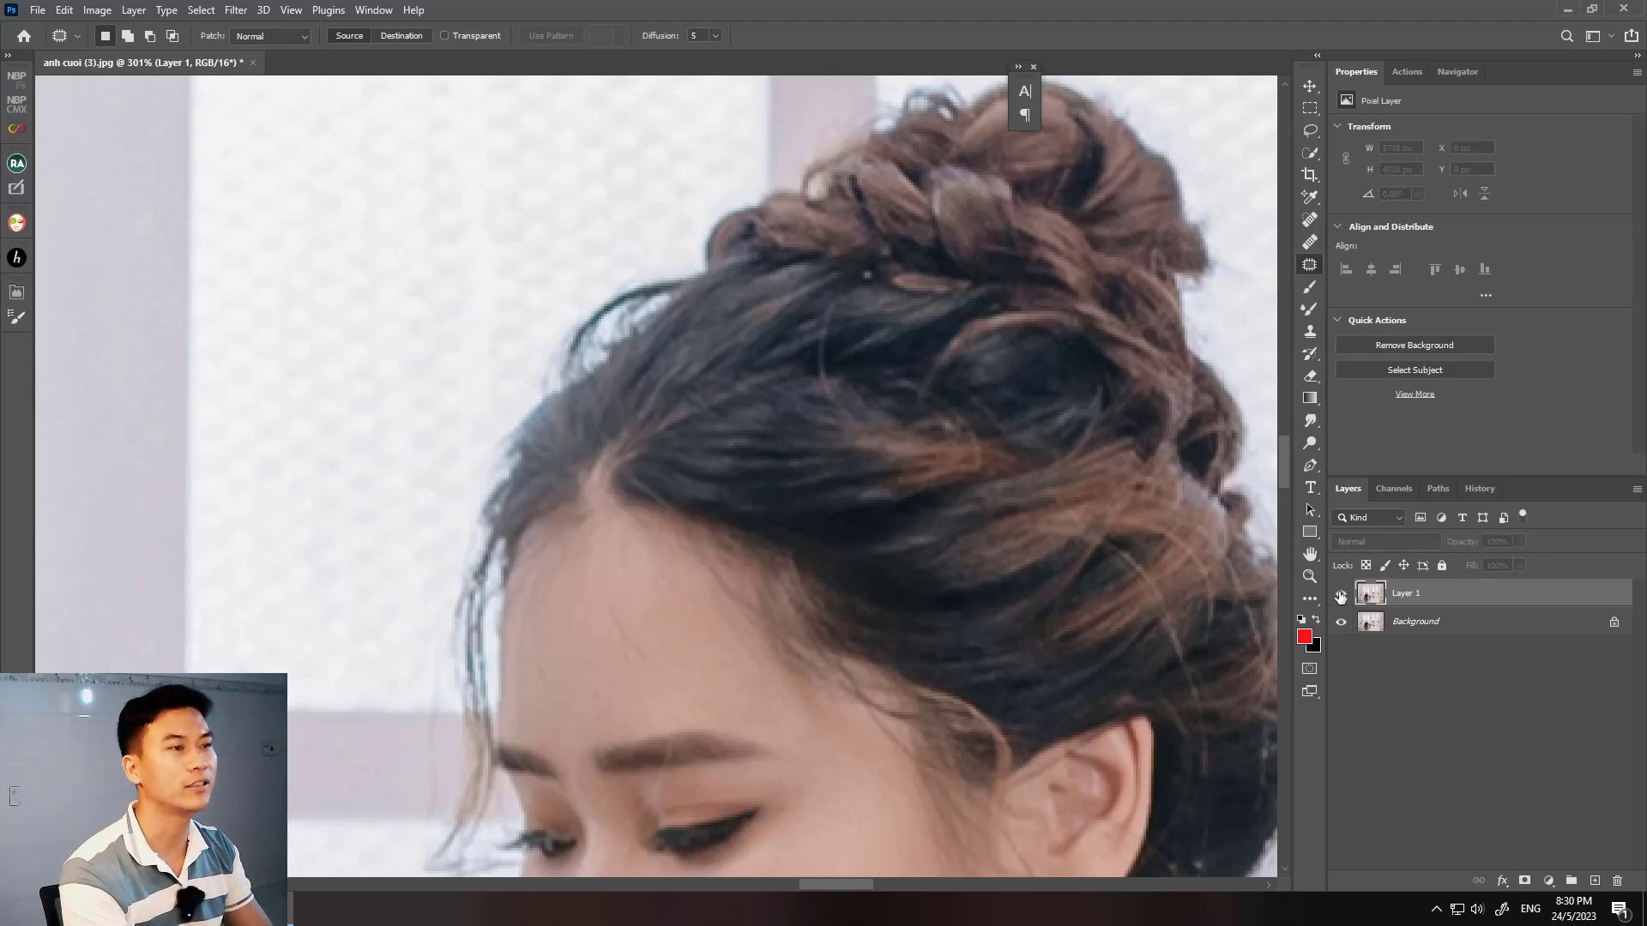
# - Patch the blemish under the groom's eye with the Patch tool
pyautogui.scroll(-2, 736, 347)
pyautogui.scroll(-2, 805, 475)
pyautogui.scroll(-1, 812, 481)
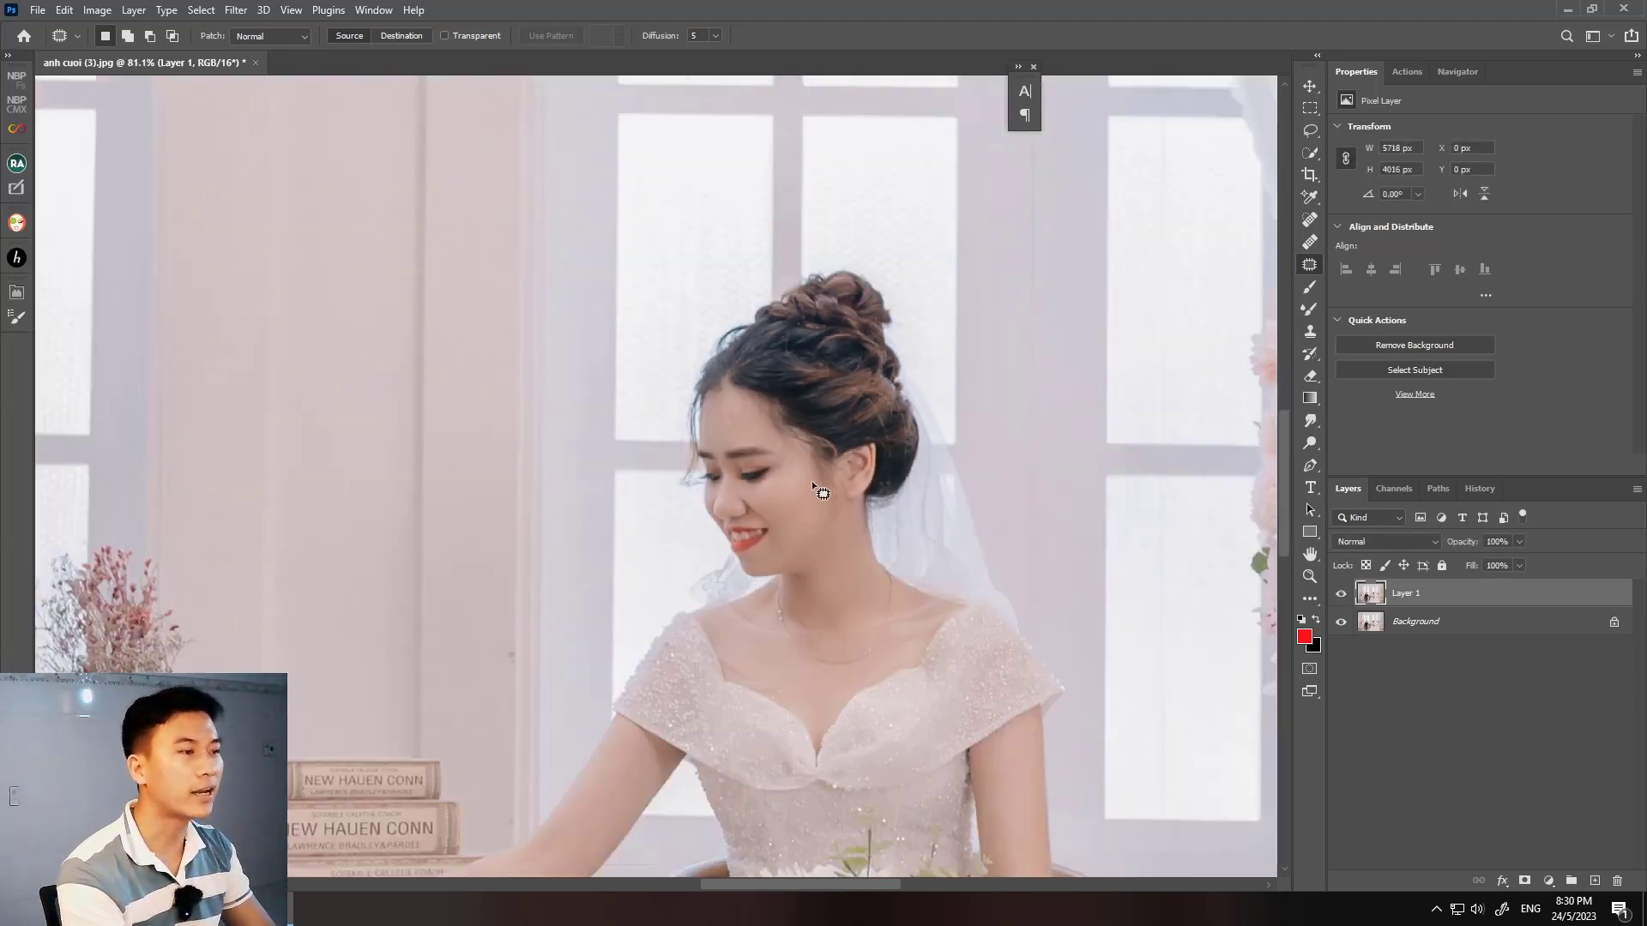
pyautogui.scroll(-2, 806, 506)
pyautogui.scroll(2, 723, 288)
pyautogui.scroll(2, 715, 393)
pyautogui.scroll(2, 725, 399)
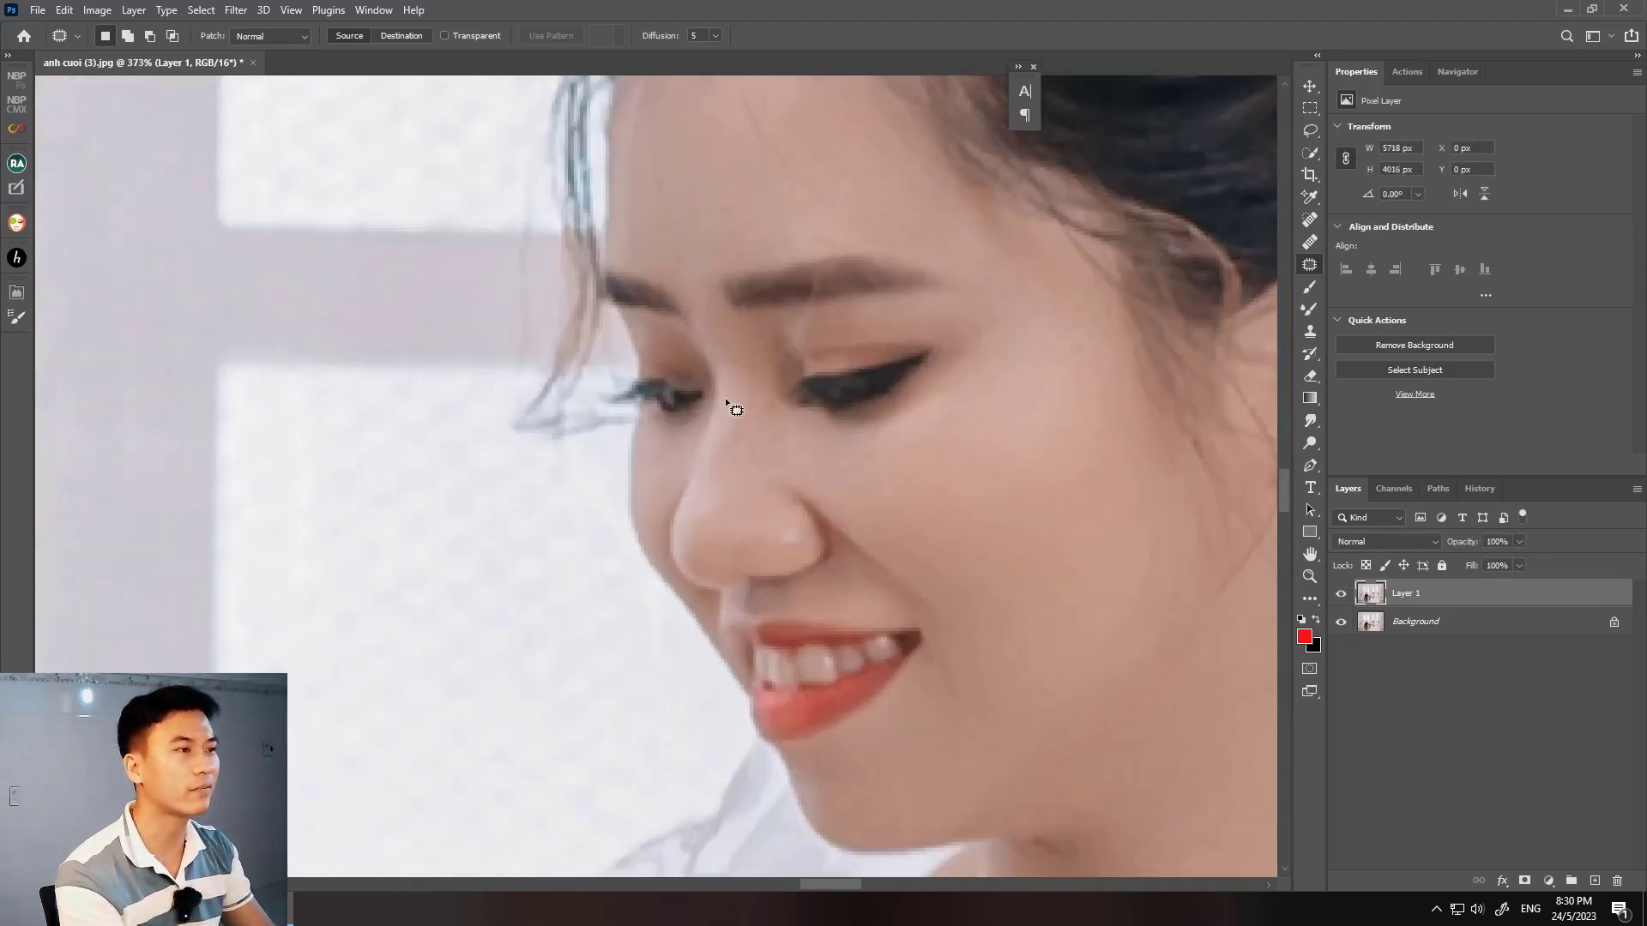
pyautogui.hscroll(-5, 669, 571)
pyautogui.hscroll(-3, 662, 559)
pyautogui.hscroll(-2, 709, 599)
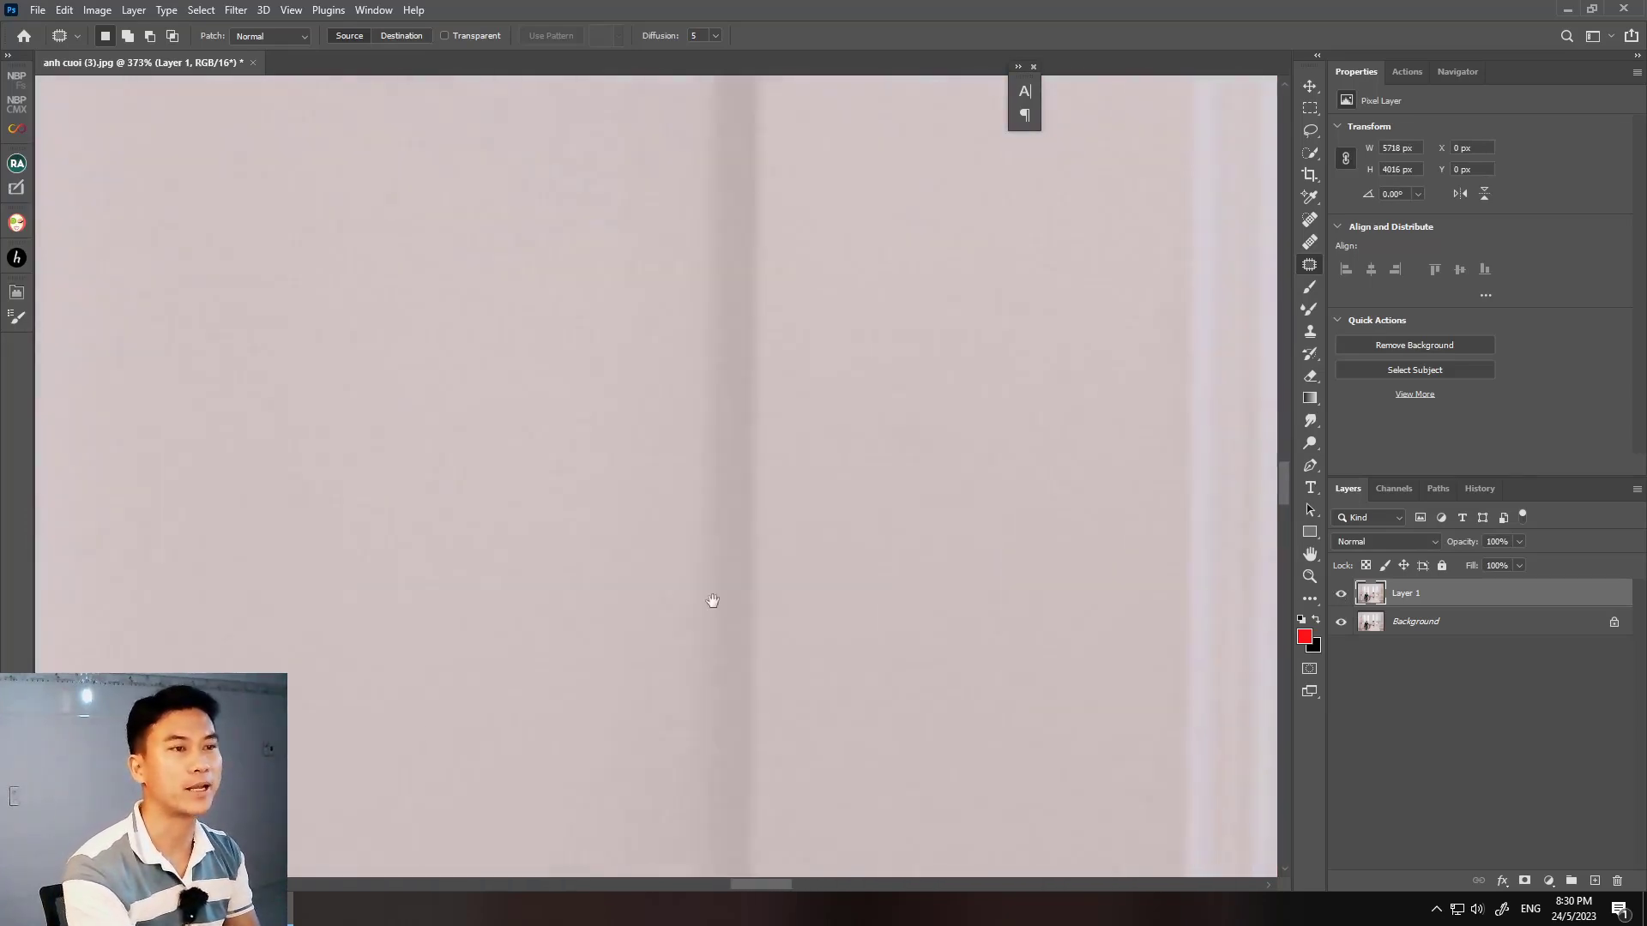
pyautogui.hscroll(-3, 858, 540)
pyautogui.hscroll(-3, 823, 493)
pyautogui.hscroll(-2, 815, 454)
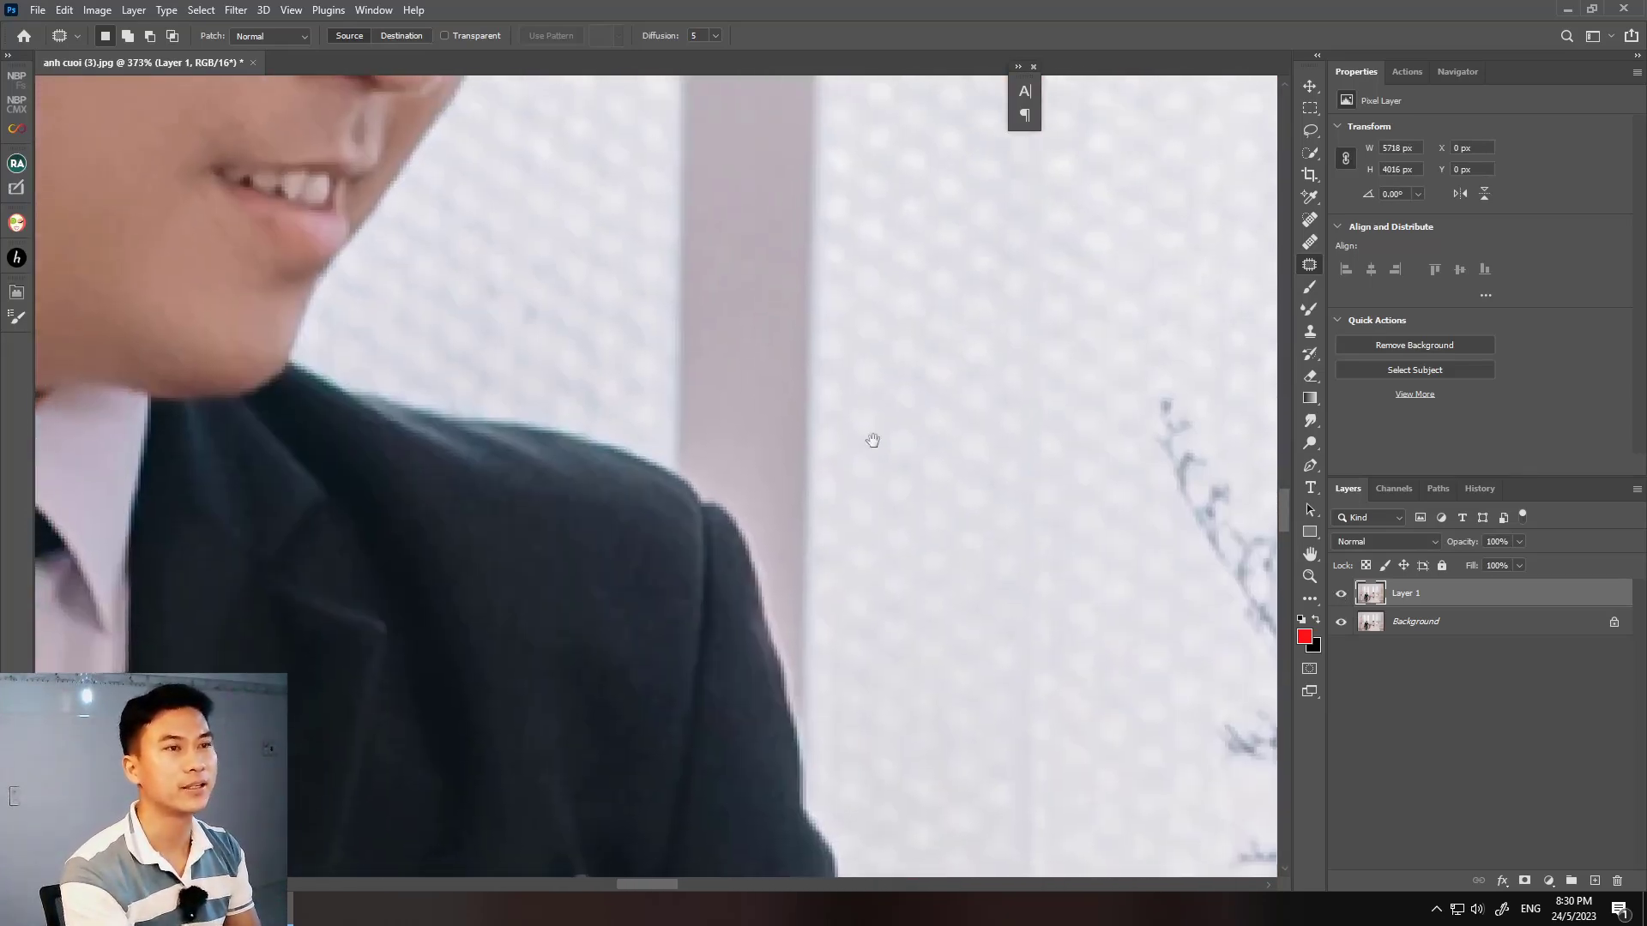
pyautogui.scroll(3, 849, 532)
pyautogui.scroll(2, 828, 625)
pyautogui.hscroll(-2, 828, 624)
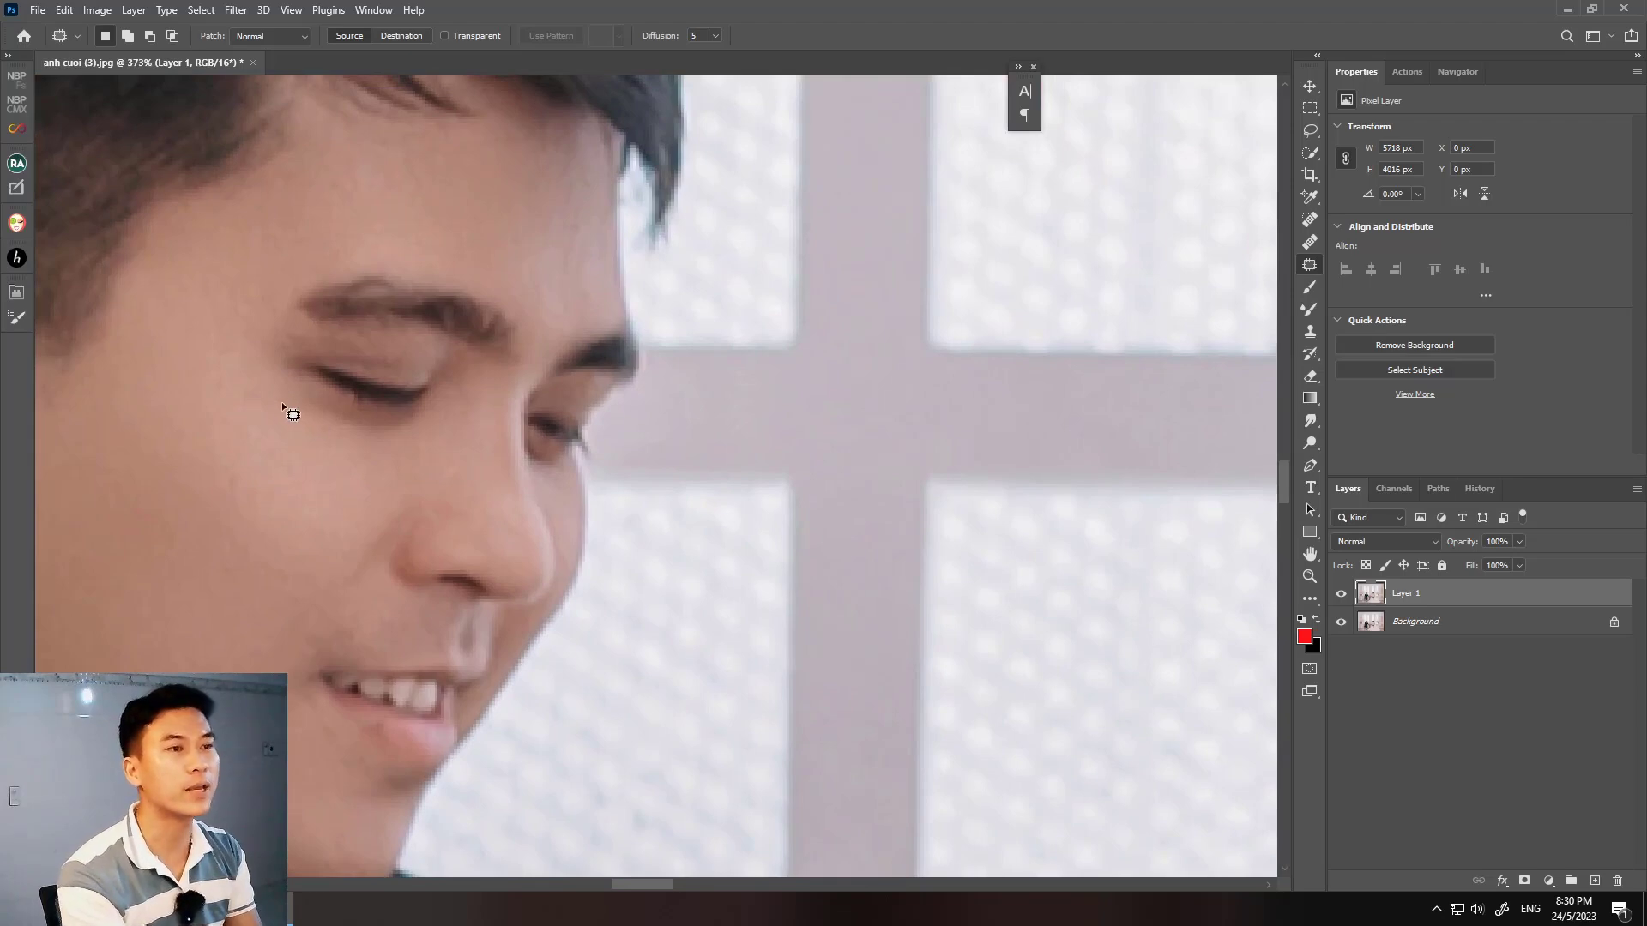
pyautogui.moveTo(343, 417)
pyautogui.mouseDown()
pyautogui.moveTo(276, 396)
pyautogui.moveTo(236, 522)
pyautogui.mouseUp()
# - Confirm the patch fade, deselect, and hide Layer 1 to compare with the original
pyautogui.hotkey('ctrl', 'shift', 'f')
pyautogui.write('3')
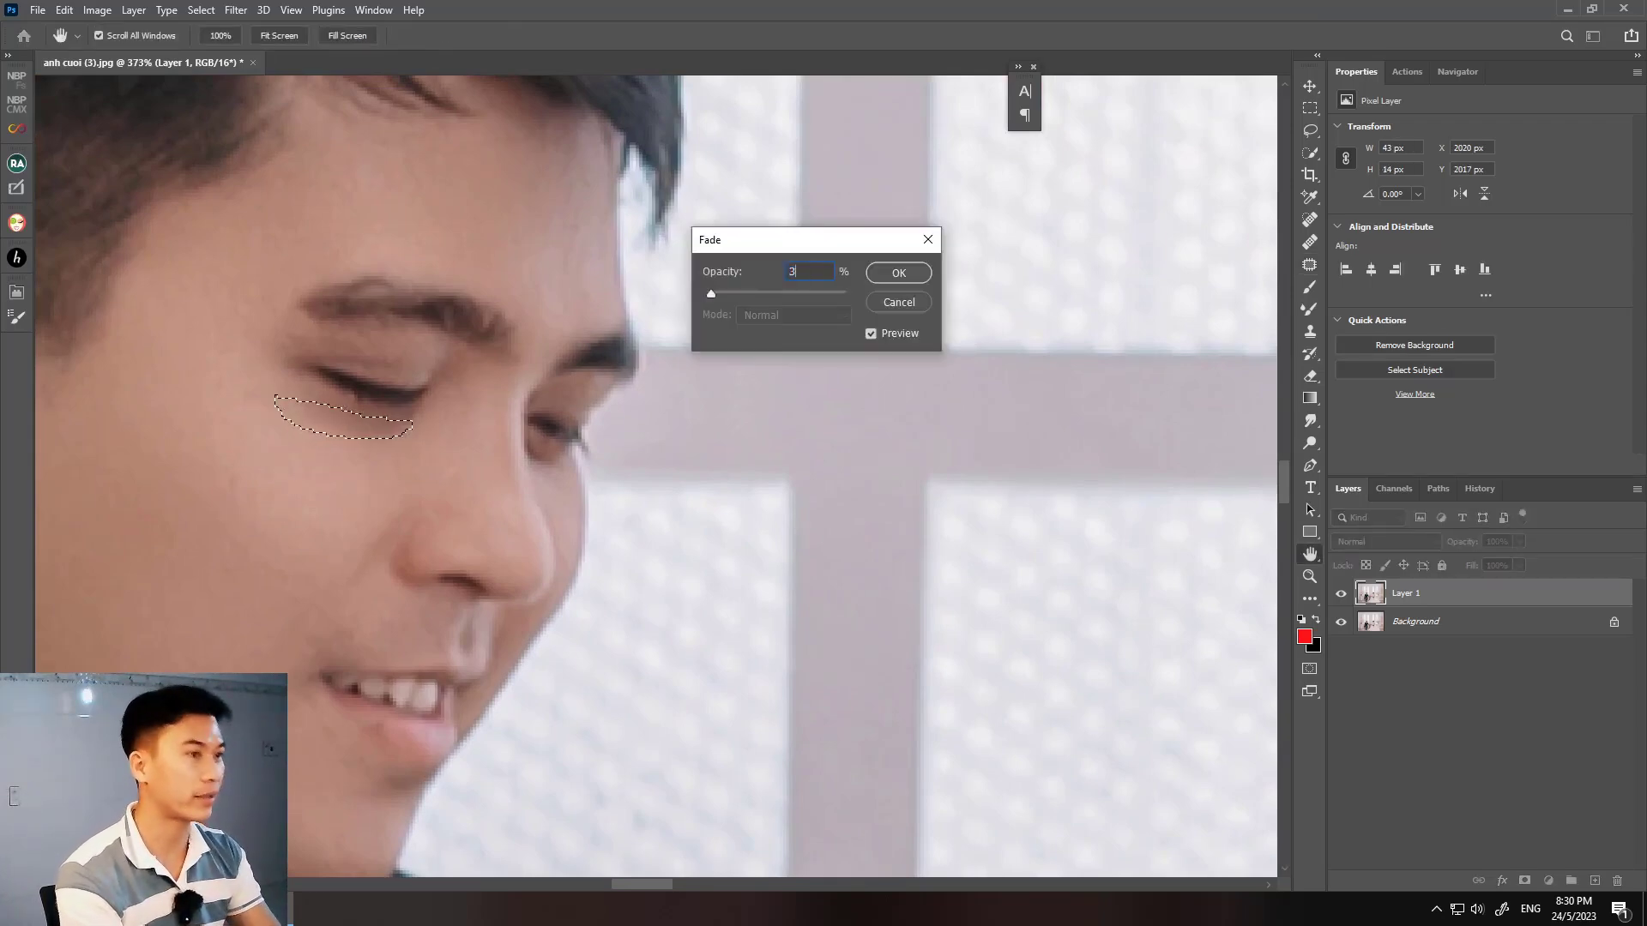
pyautogui.press('Return')
pyautogui.hotkey('ctrl', 'd')
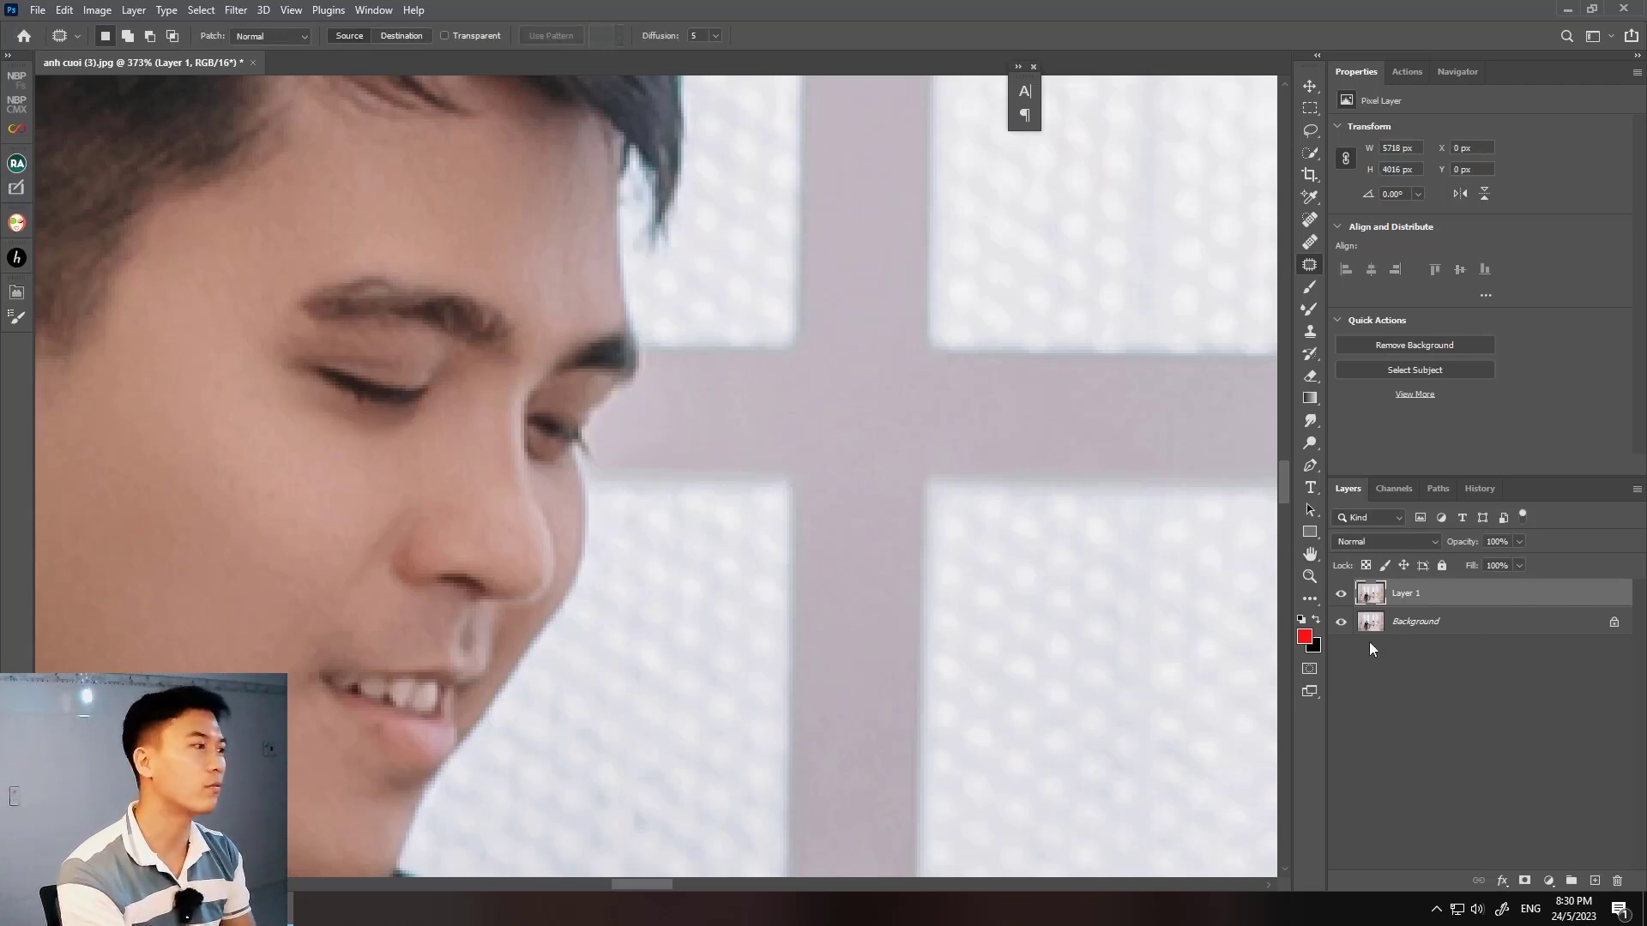
pyautogui.click(1340, 593)
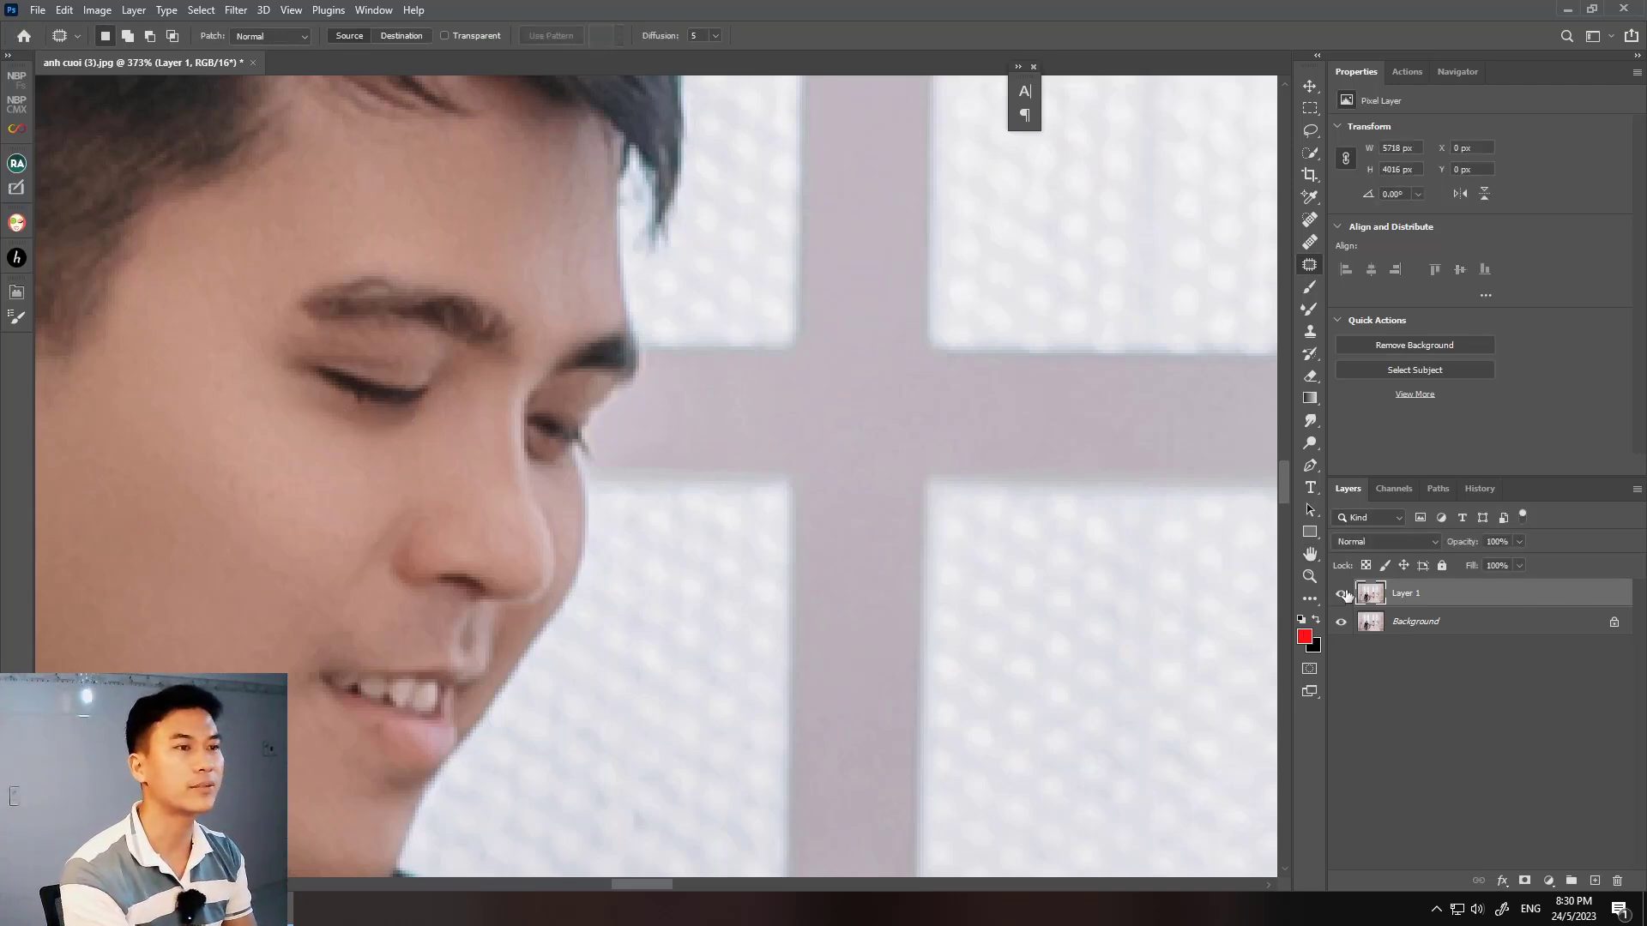
pyautogui.click(1341, 594)
pyautogui.click(1341, 595)
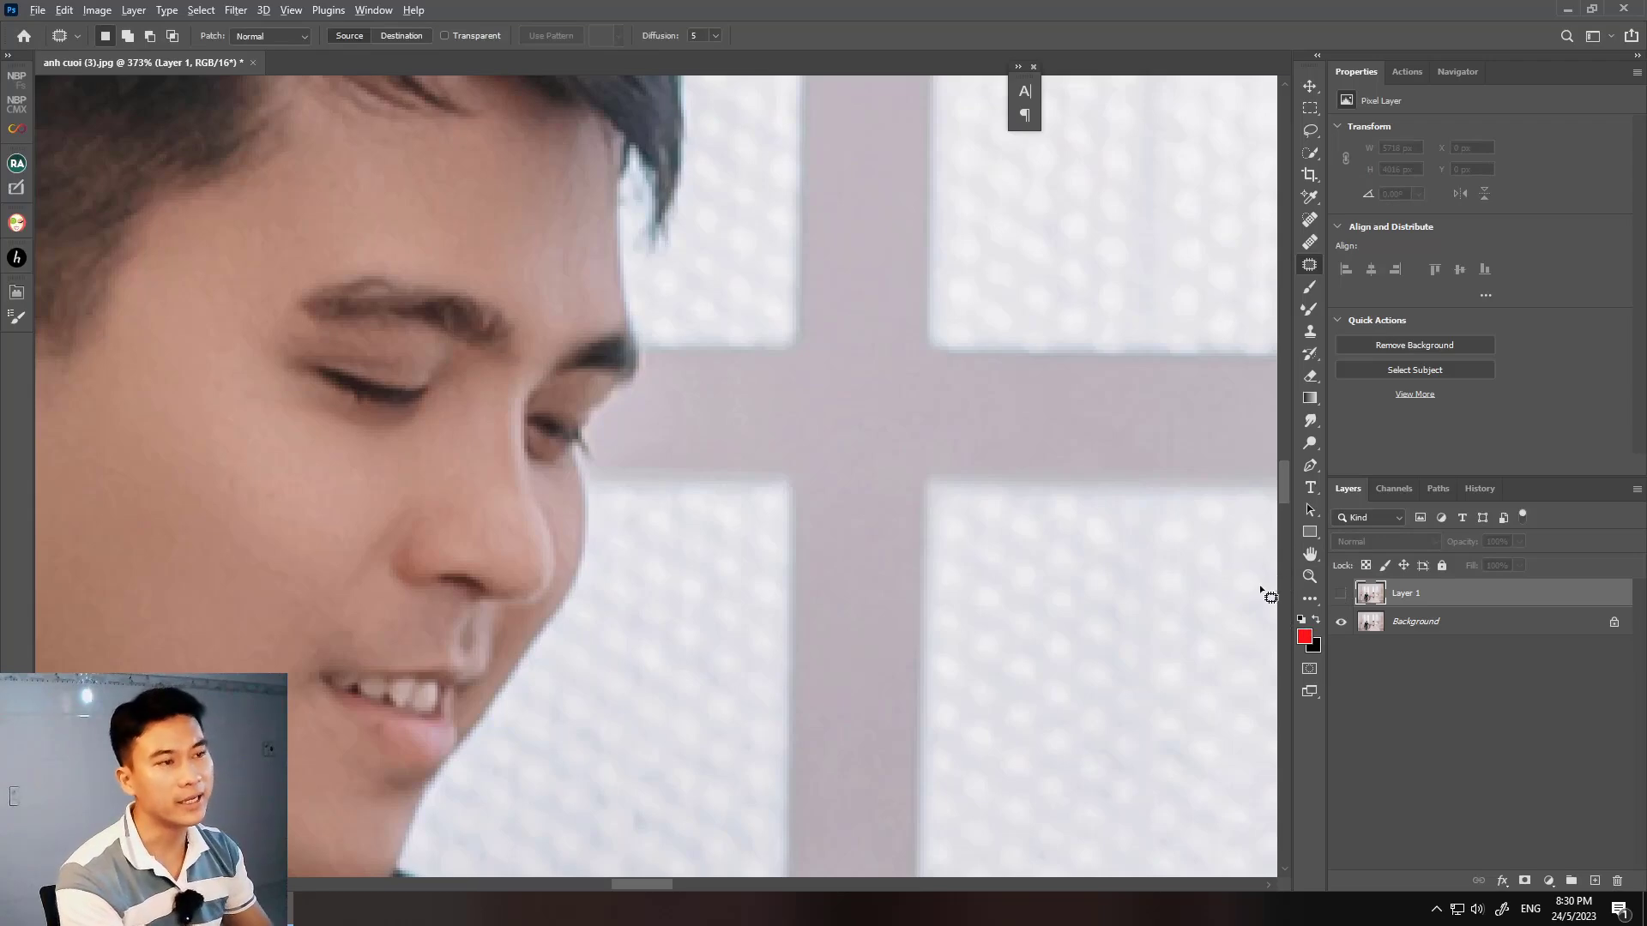
pyautogui.scroll(-3, 467, 307)
pyautogui.scroll(-3, 515, 343)
pyautogui.scroll(-2, 562, 367)
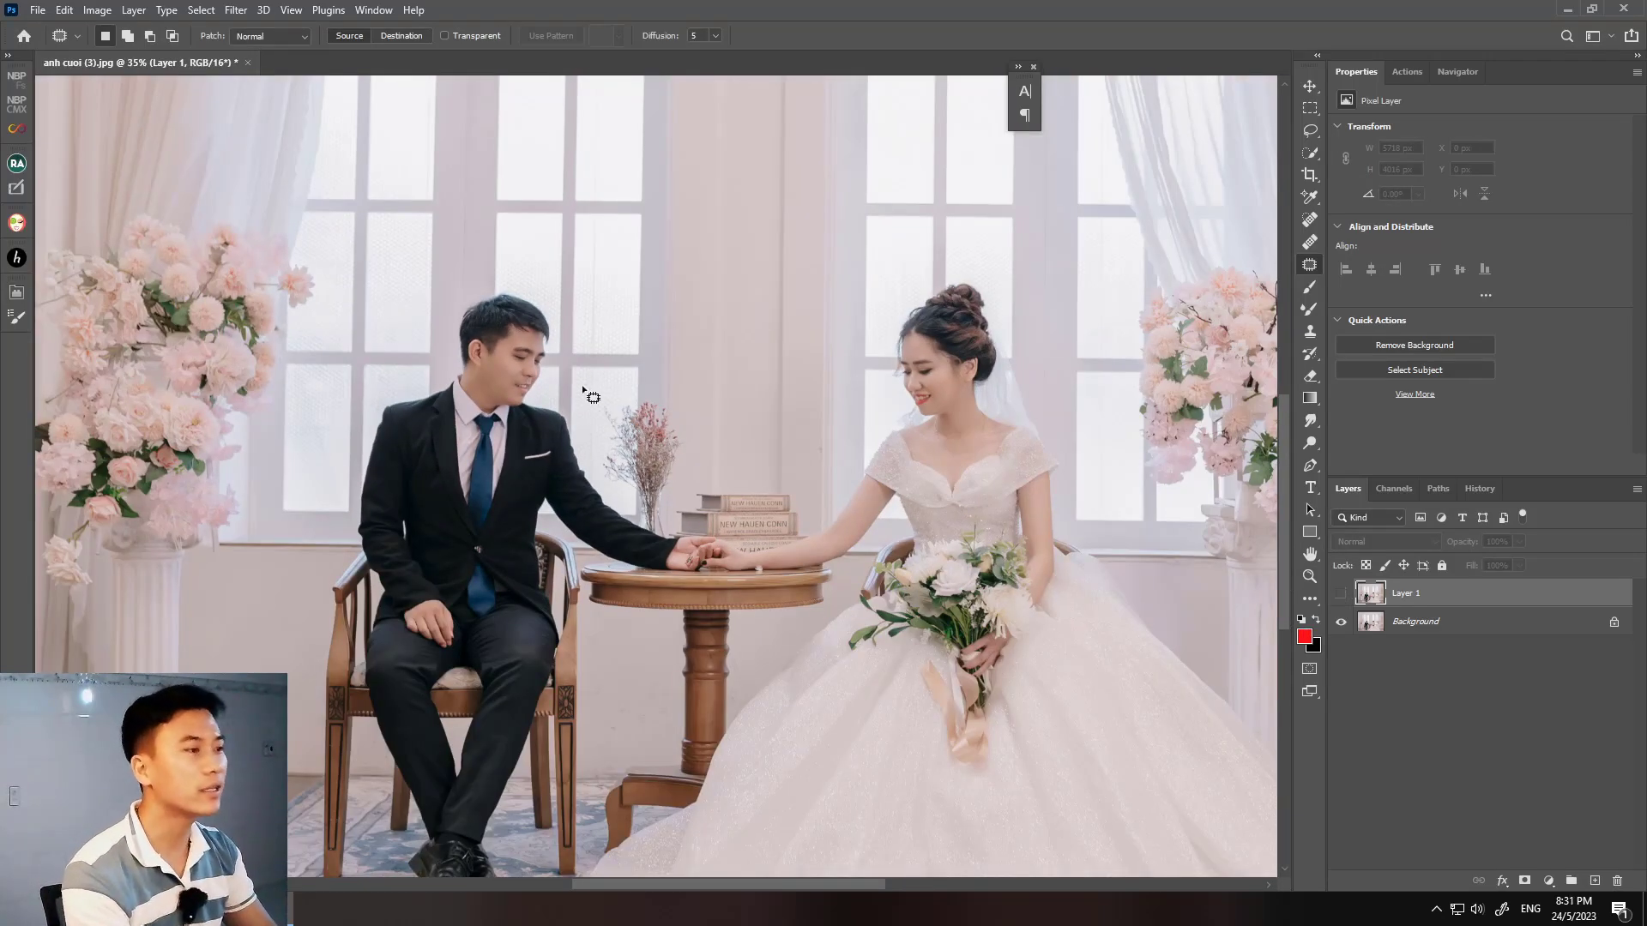
# - Make Layer 1 visible again and patch a blemish on the groom's finger
pyautogui.scroll(1, 584, 390)
pyautogui.scroll(2, 459, 593)
pyautogui.scroll(2, 353, 702)
pyautogui.scroll(2, 489, 670)
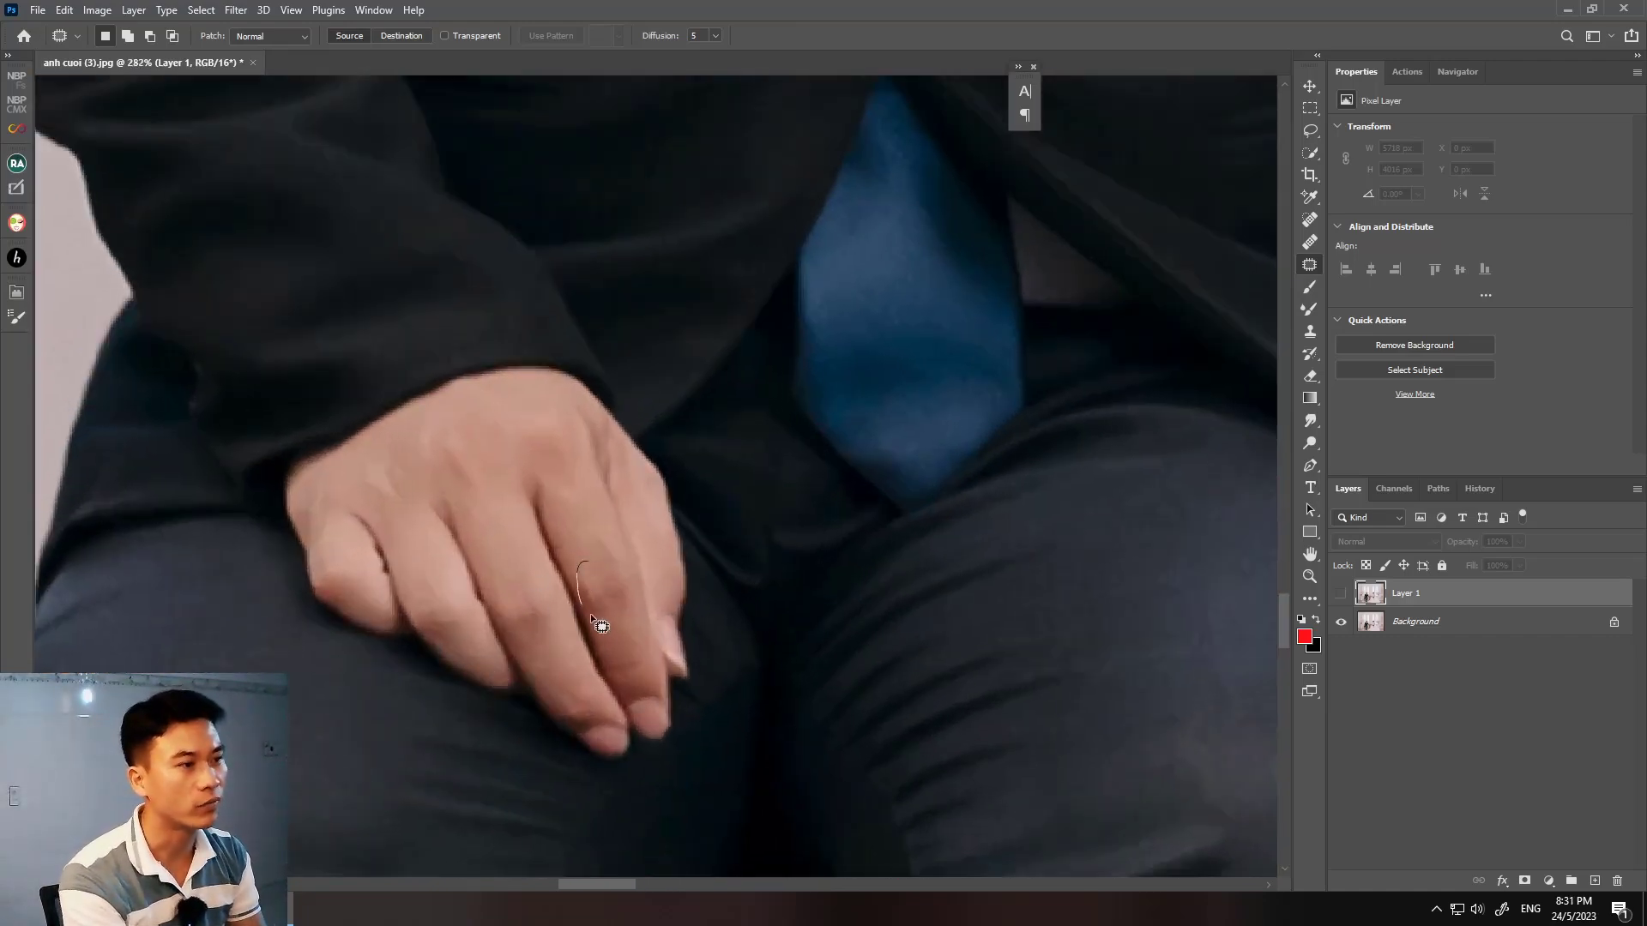
pyautogui.moveTo(625, 567); pyautogui.dragTo(576, 518)
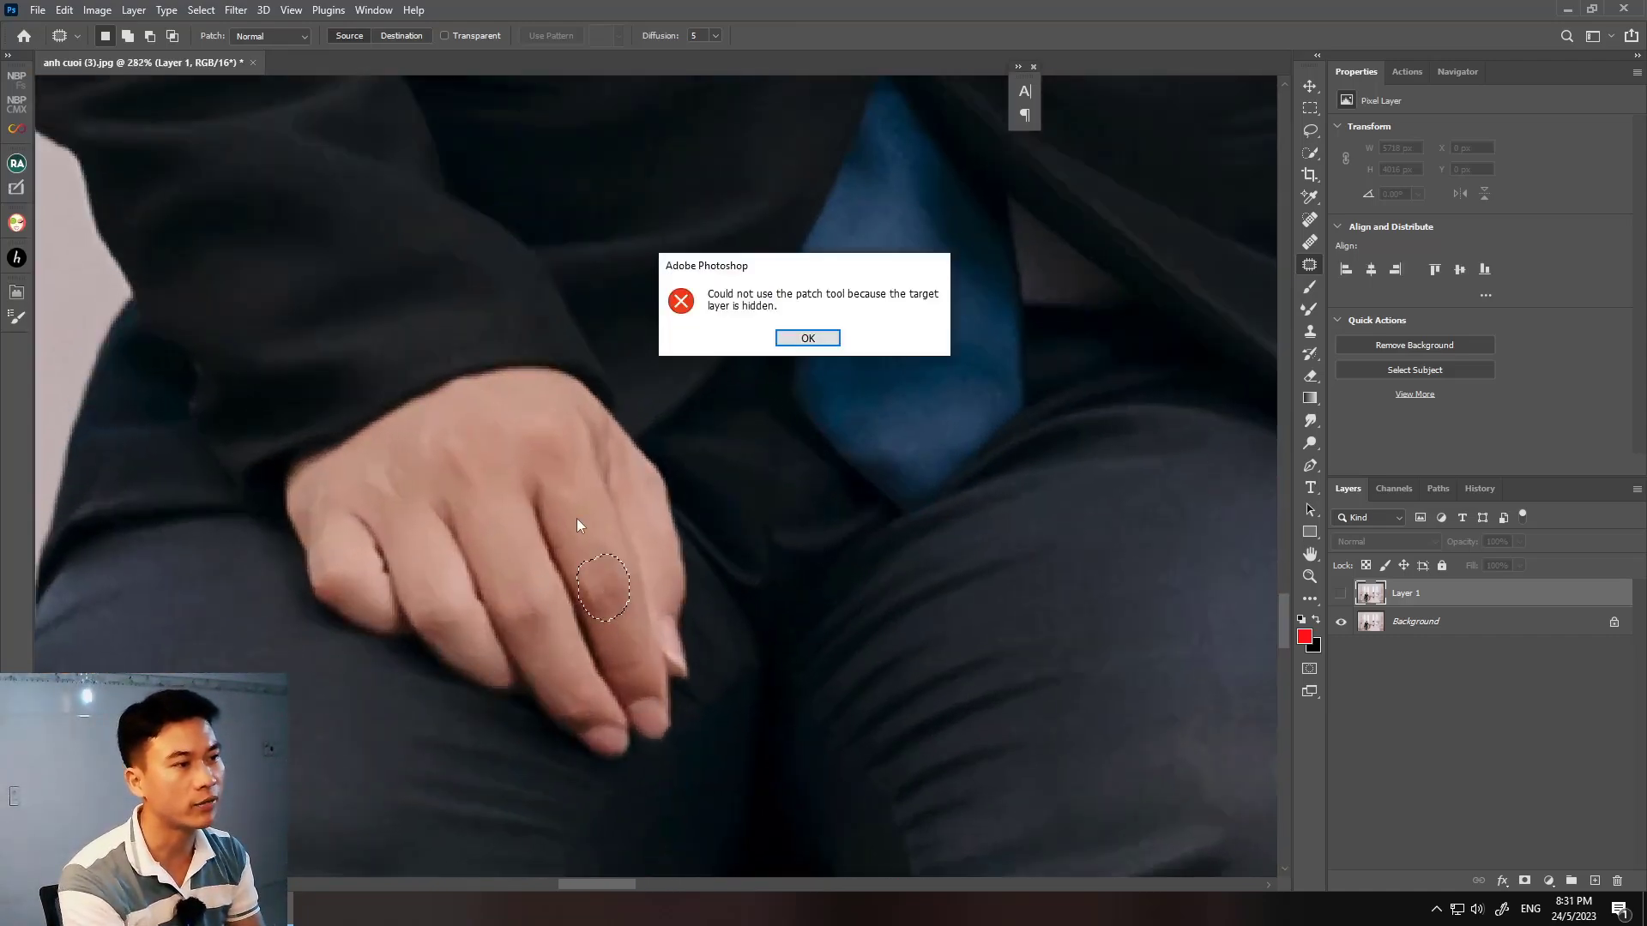
pyautogui.click(802, 342)
pyautogui.click(1340, 593)
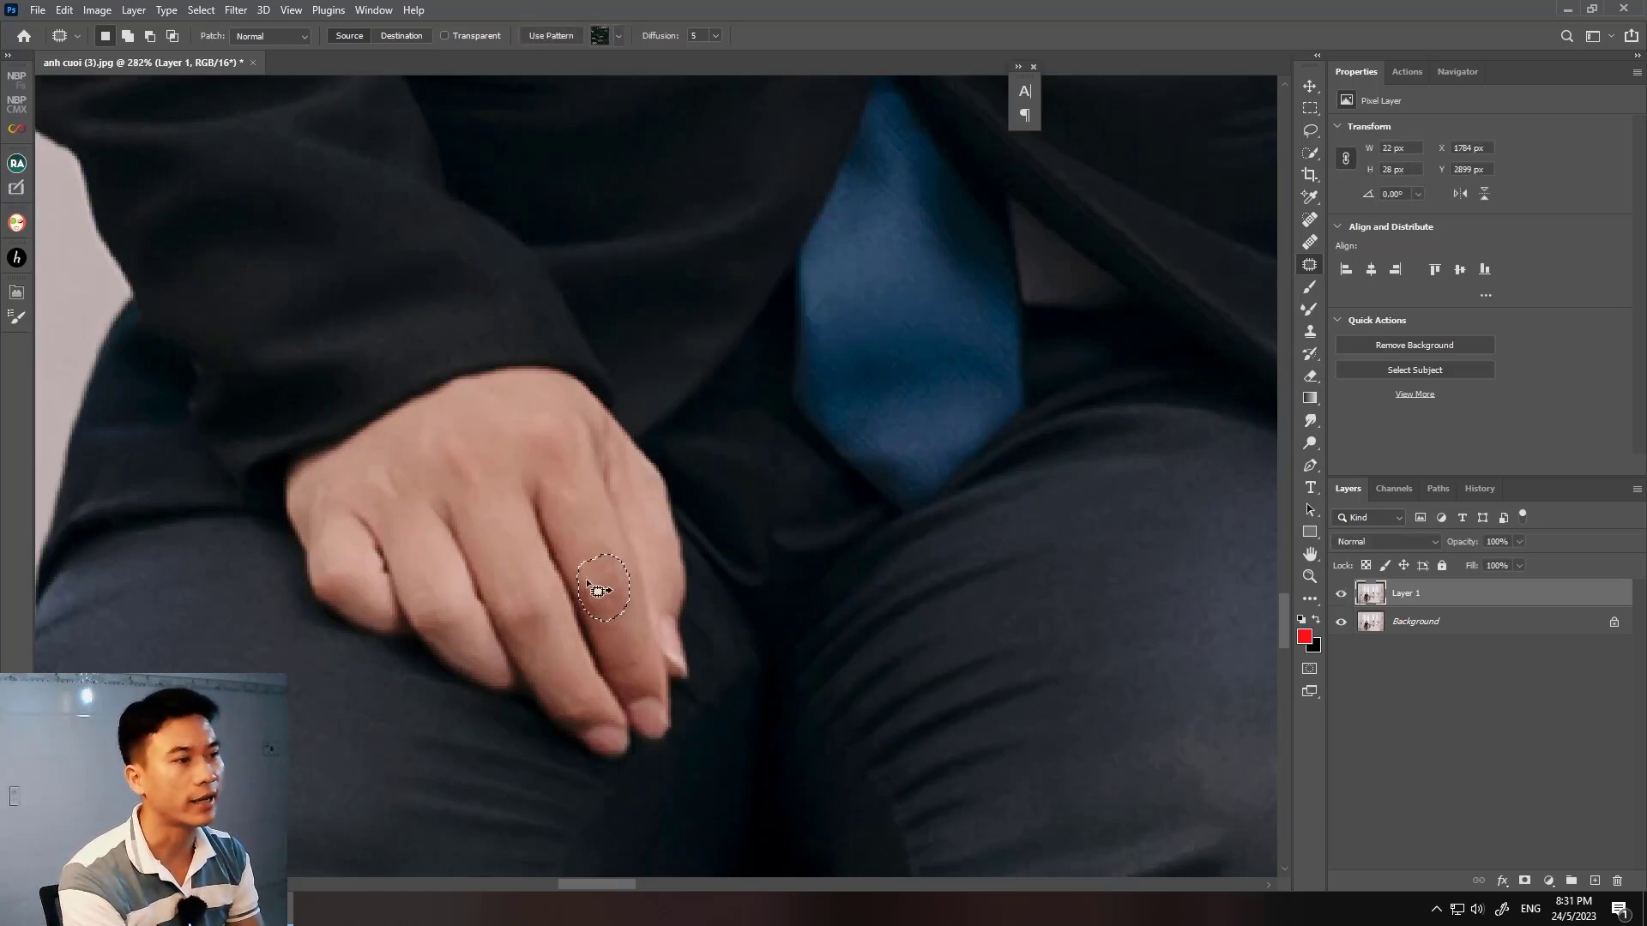
pyautogui.moveTo(598, 590); pyautogui.dragTo(553, 523)
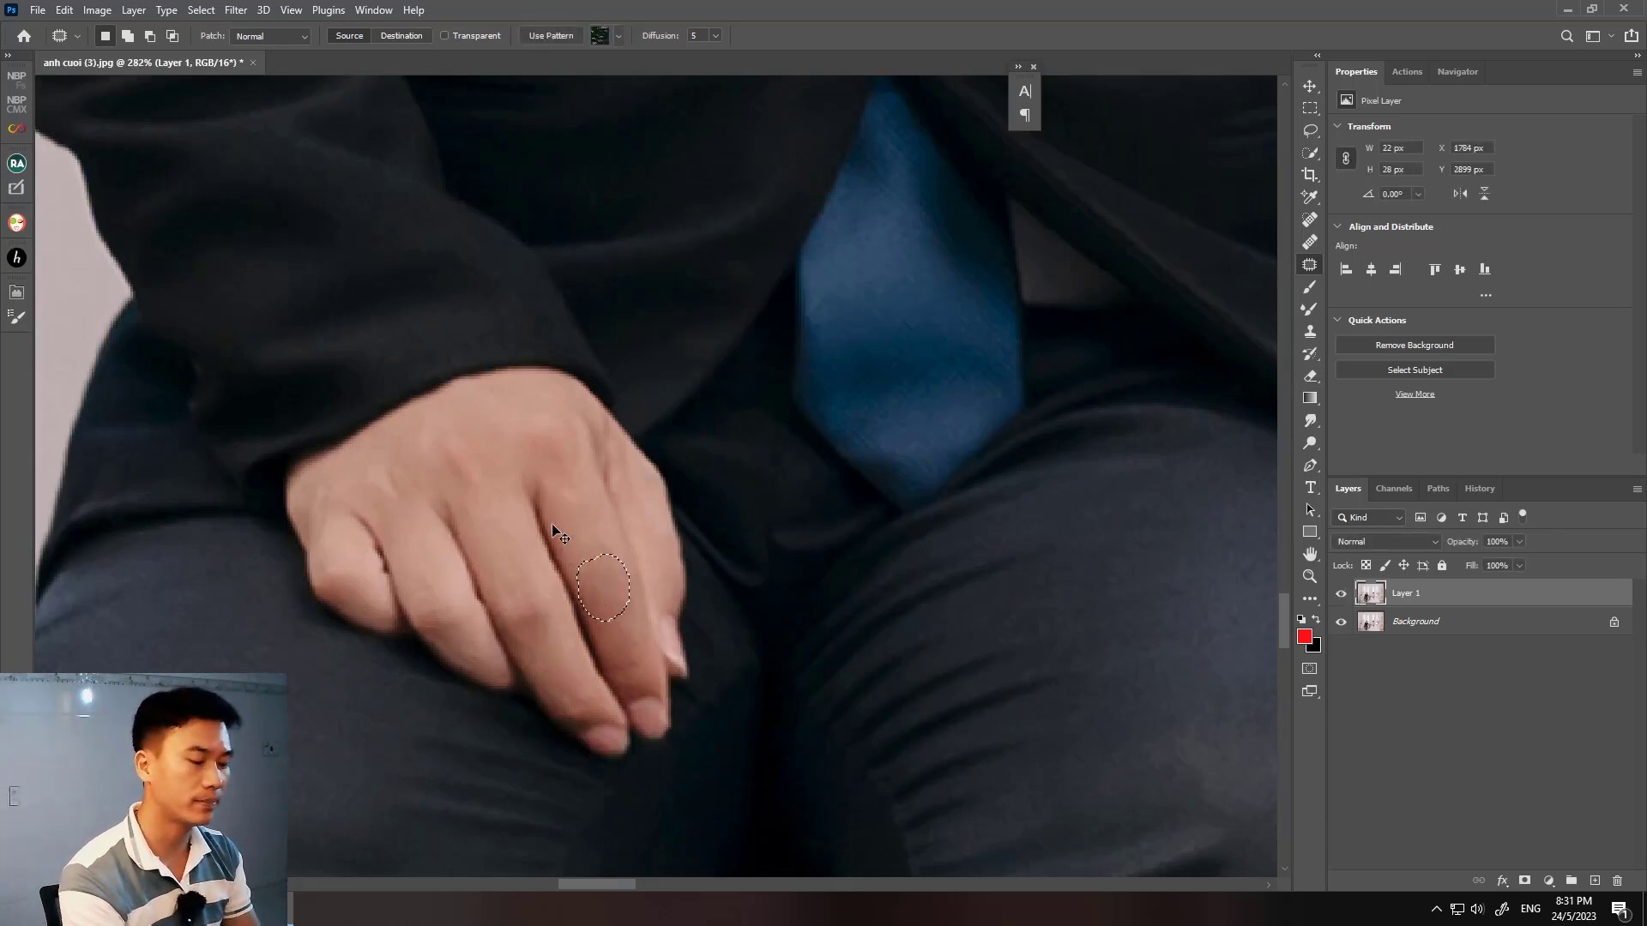
# - Fade the finger patch to 30%, deselect, and toggle Layer 1 to compare
pyautogui.hotkey('ctrl', 'shift', 'f')
pyautogui.write('30')
pyautogui.press('Return')
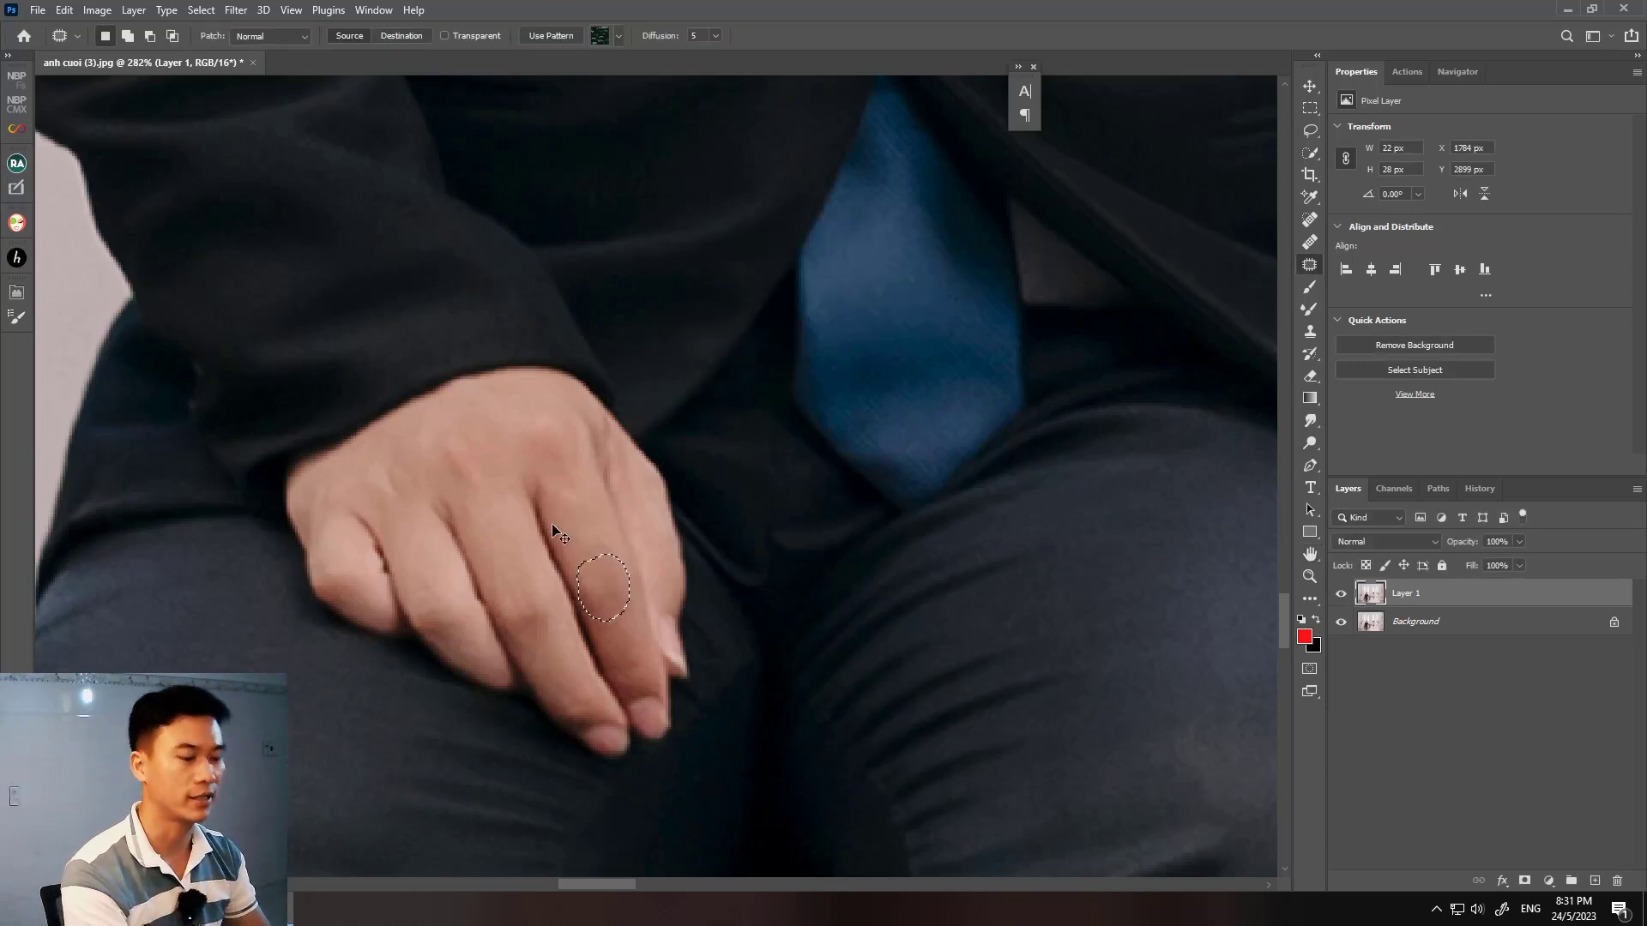
pyautogui.hotkey('ctrl', 'd')
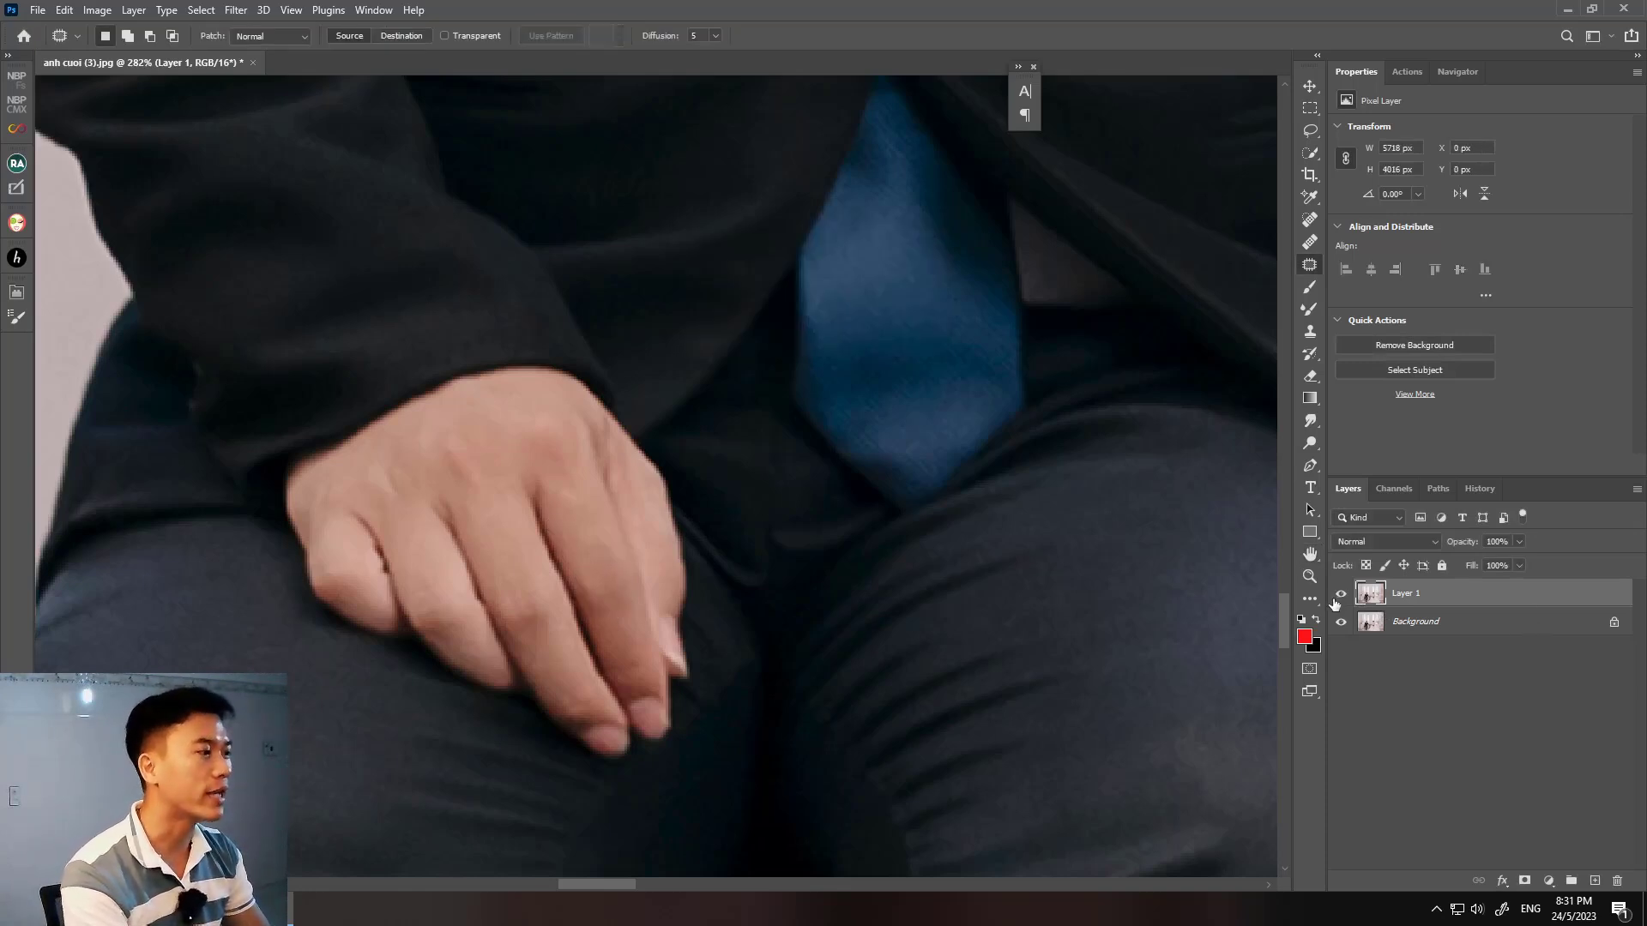
pyautogui.click(1341, 594)
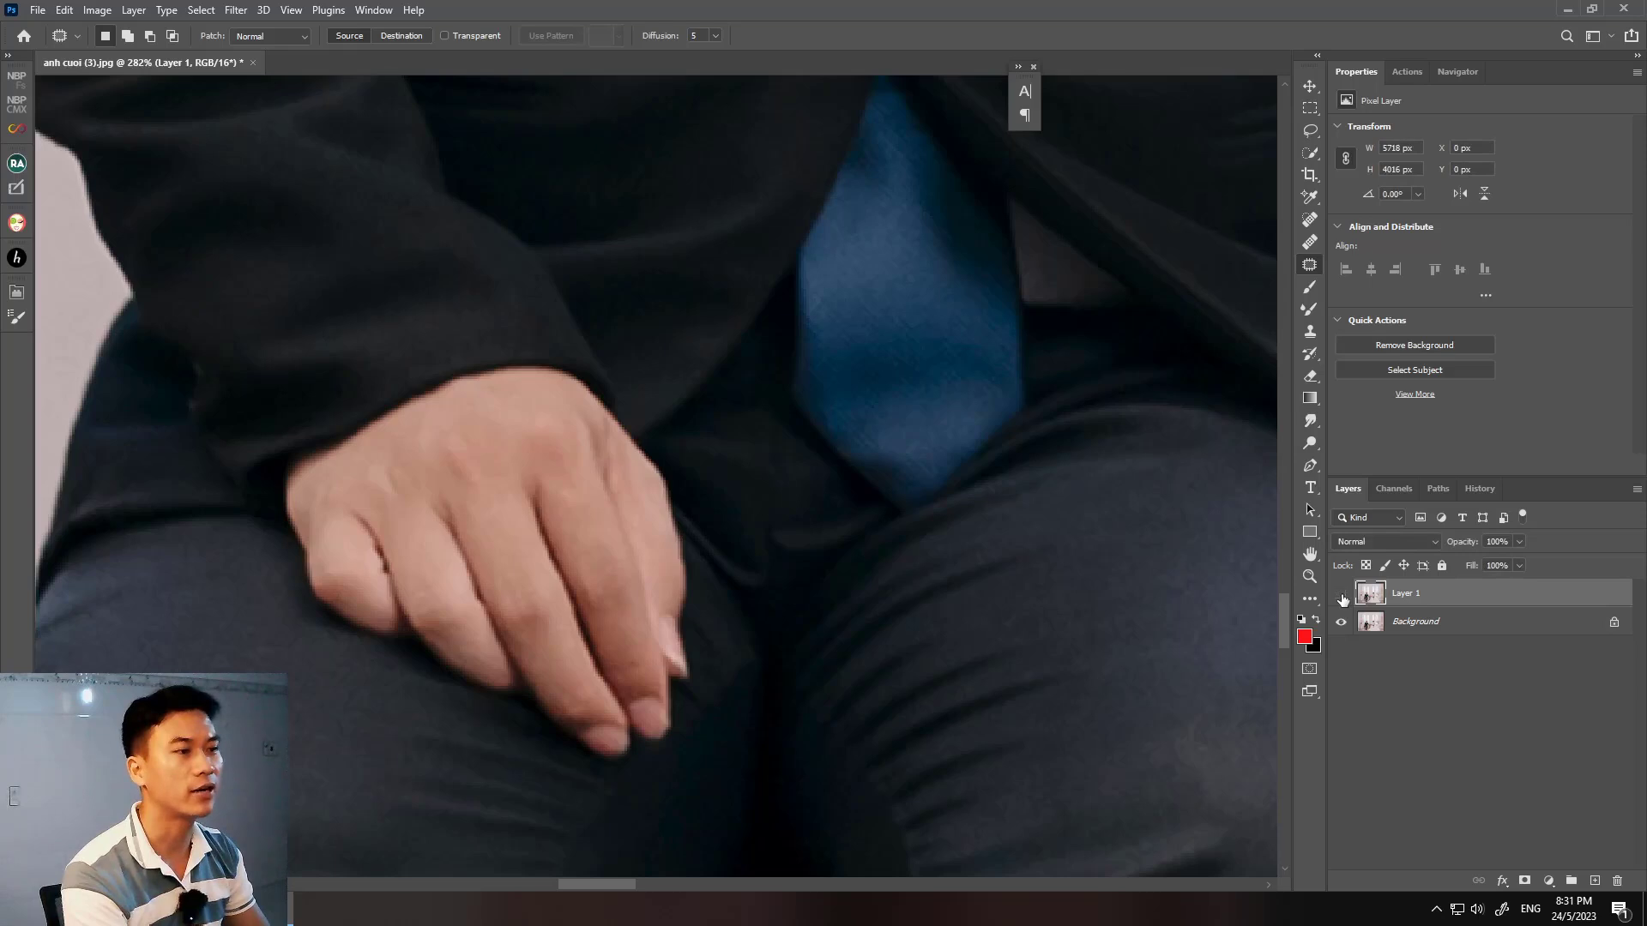
pyautogui.click(1341, 594)
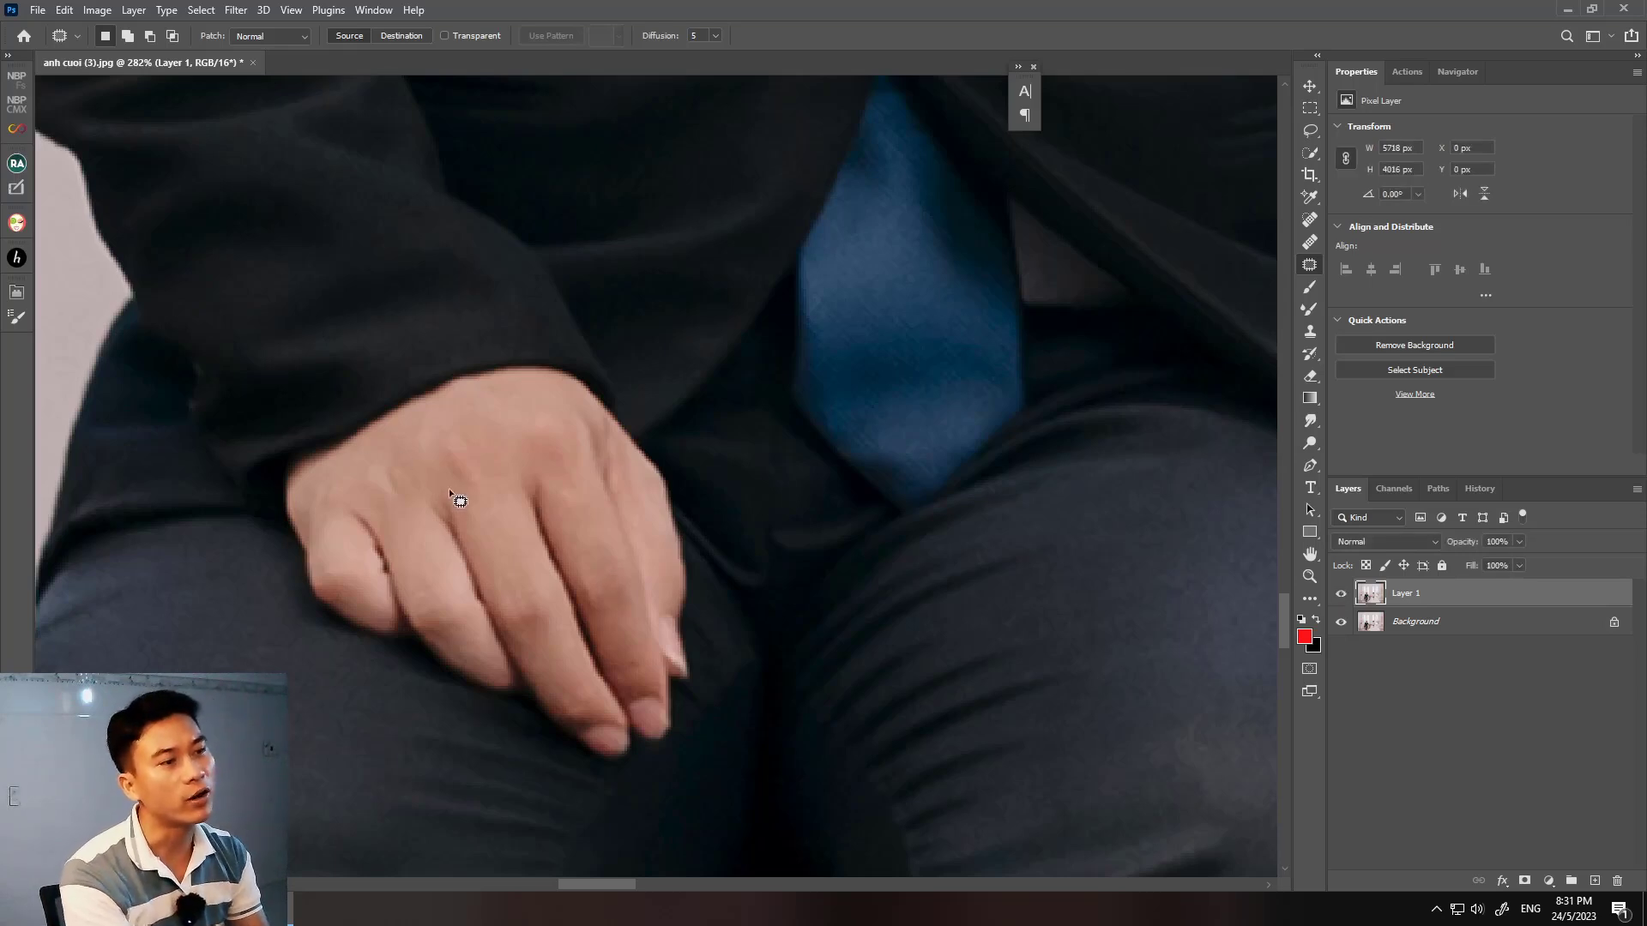
# - Patch a blemish on the back of the hand, fade it to 30%, and compare
pyautogui.moveTo(496, 447)
pyautogui.mouseDown()
pyautogui.moveTo(490, 504)
pyautogui.moveTo(462, 527)
pyautogui.mouseUp()
pyautogui.hotkey('ctrl', 'shift', 'f')
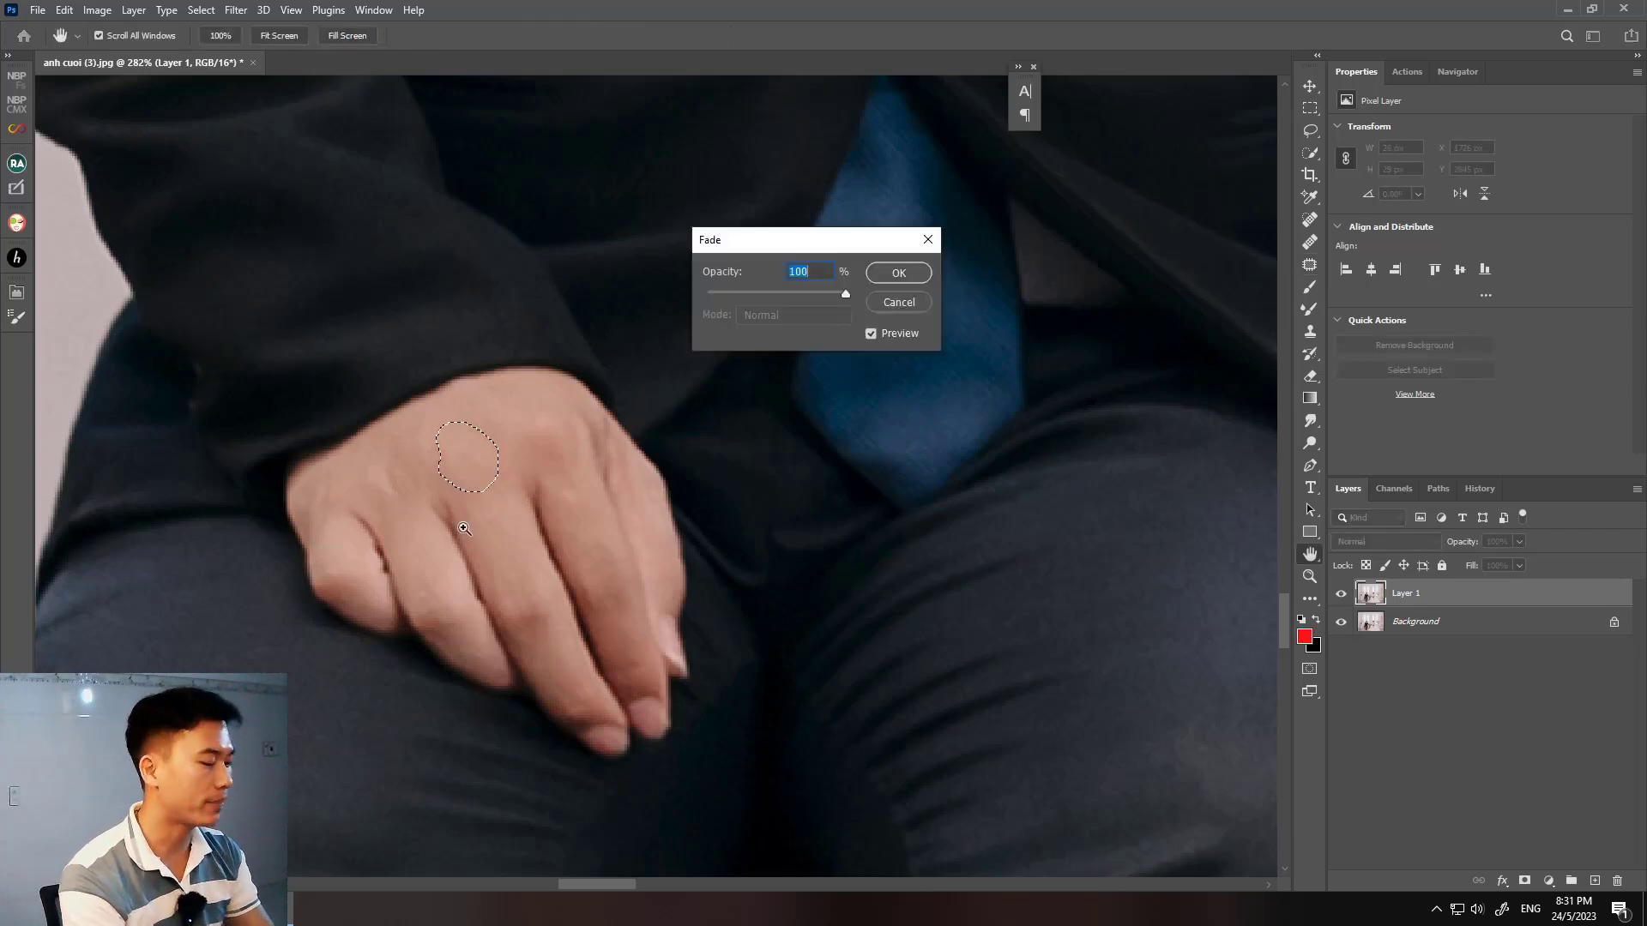
pyautogui.write('30')
pyautogui.press('Return')
pyautogui.hotkey('ctrl', 'd')
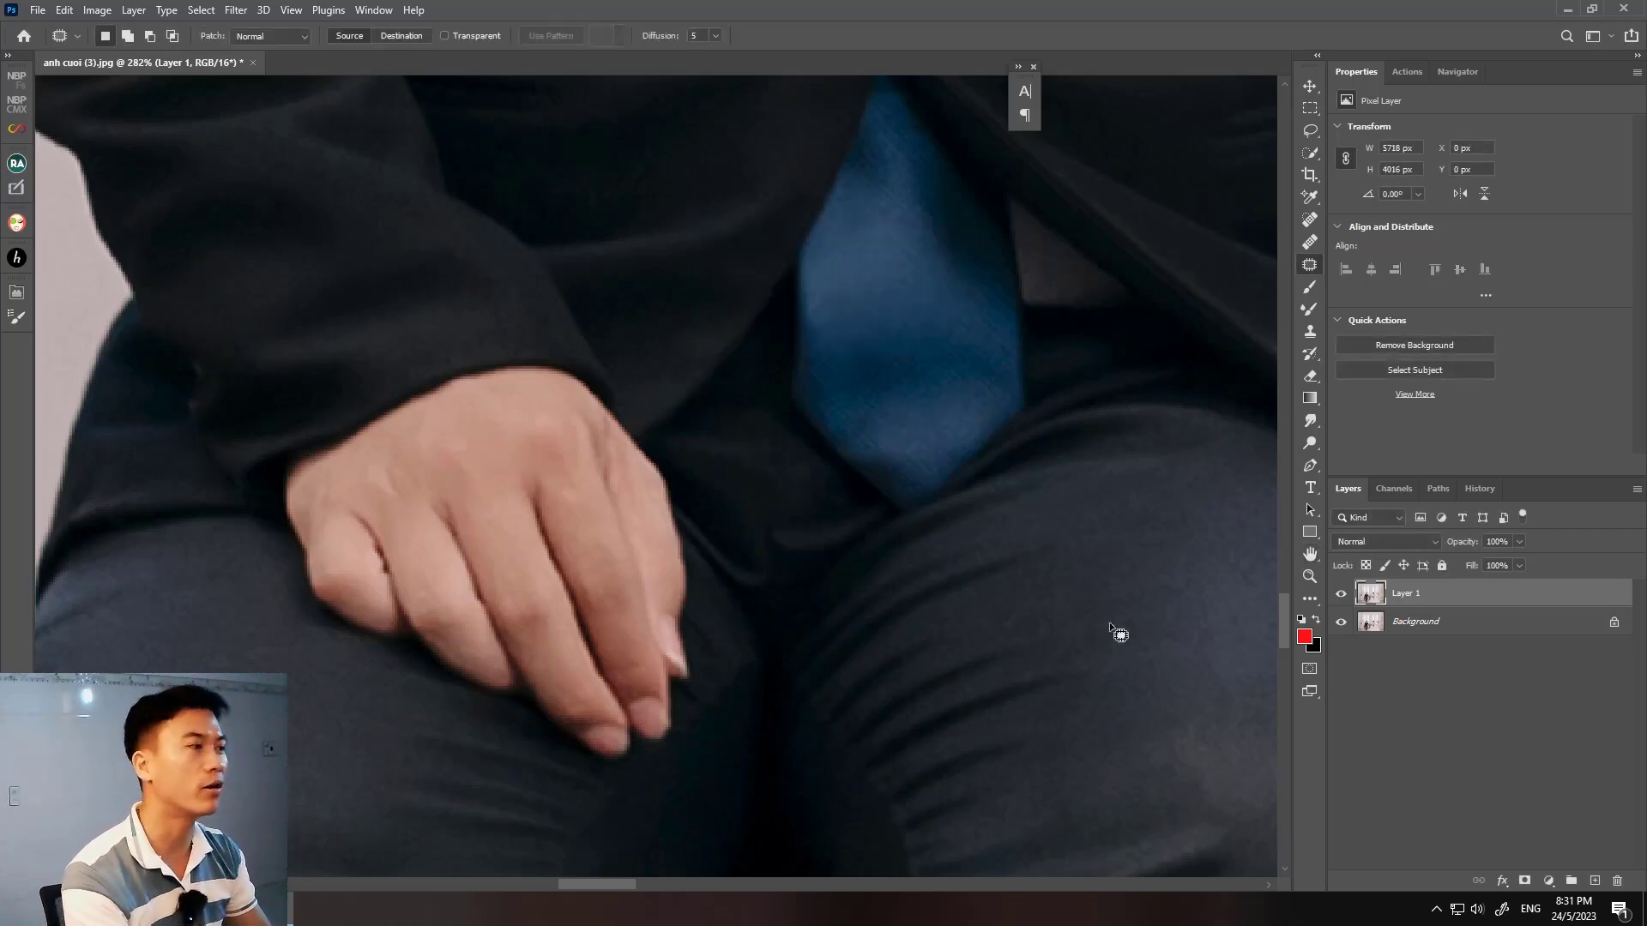
pyautogui.click(1340, 593)
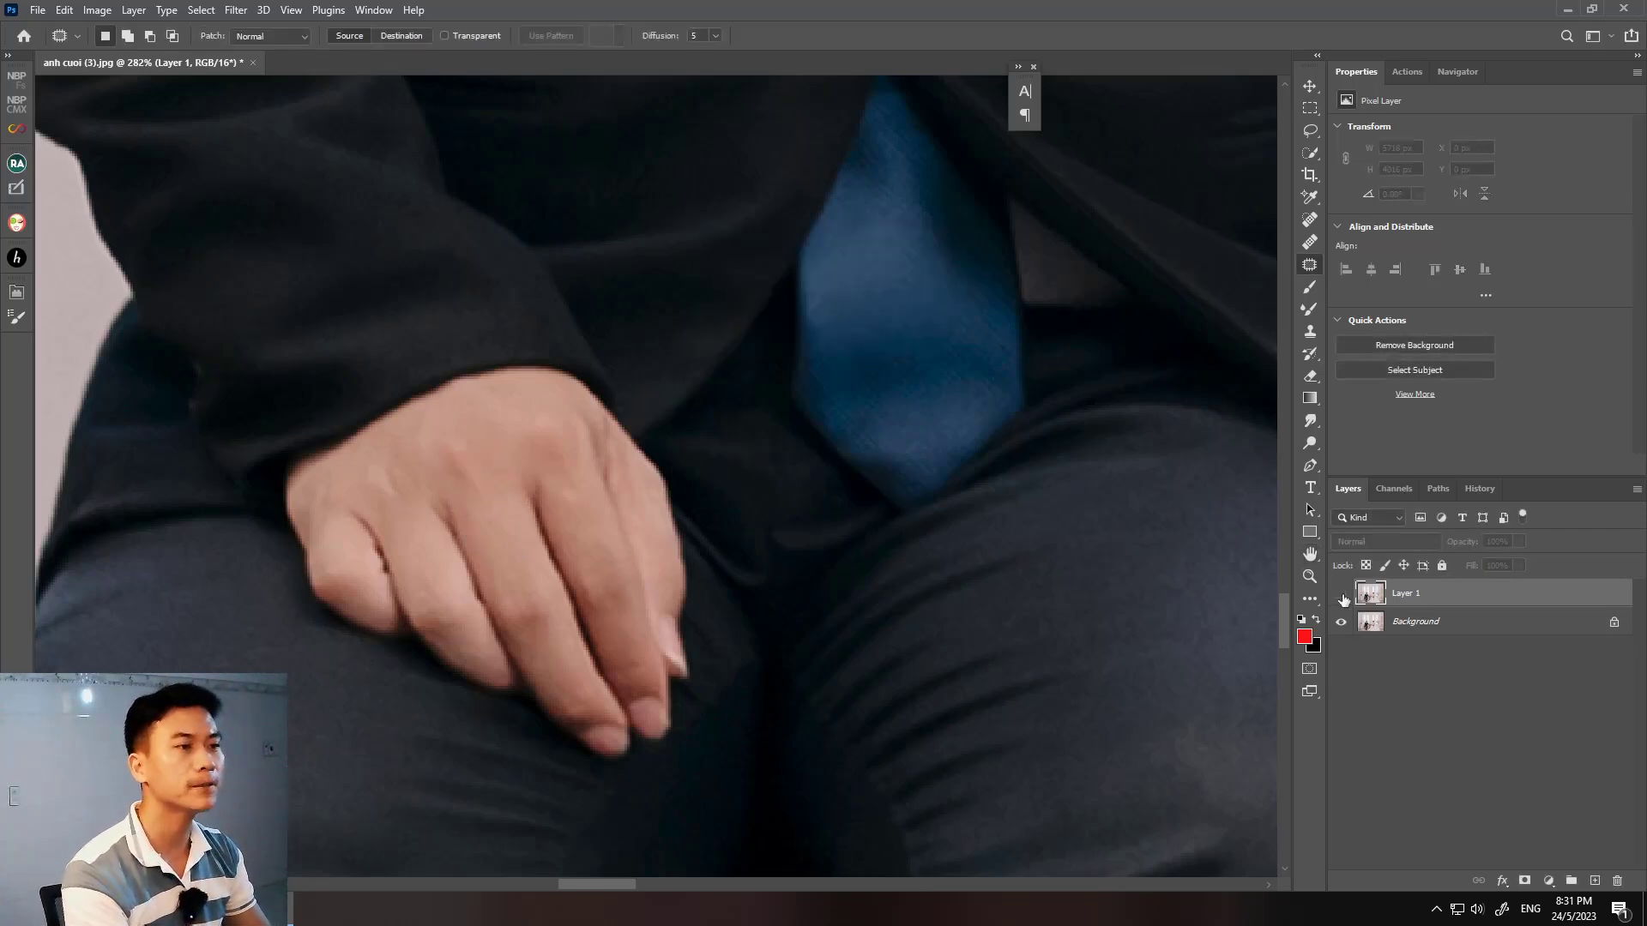
pyautogui.click(1341, 593)
pyautogui.scroll(-3, 783, 673)
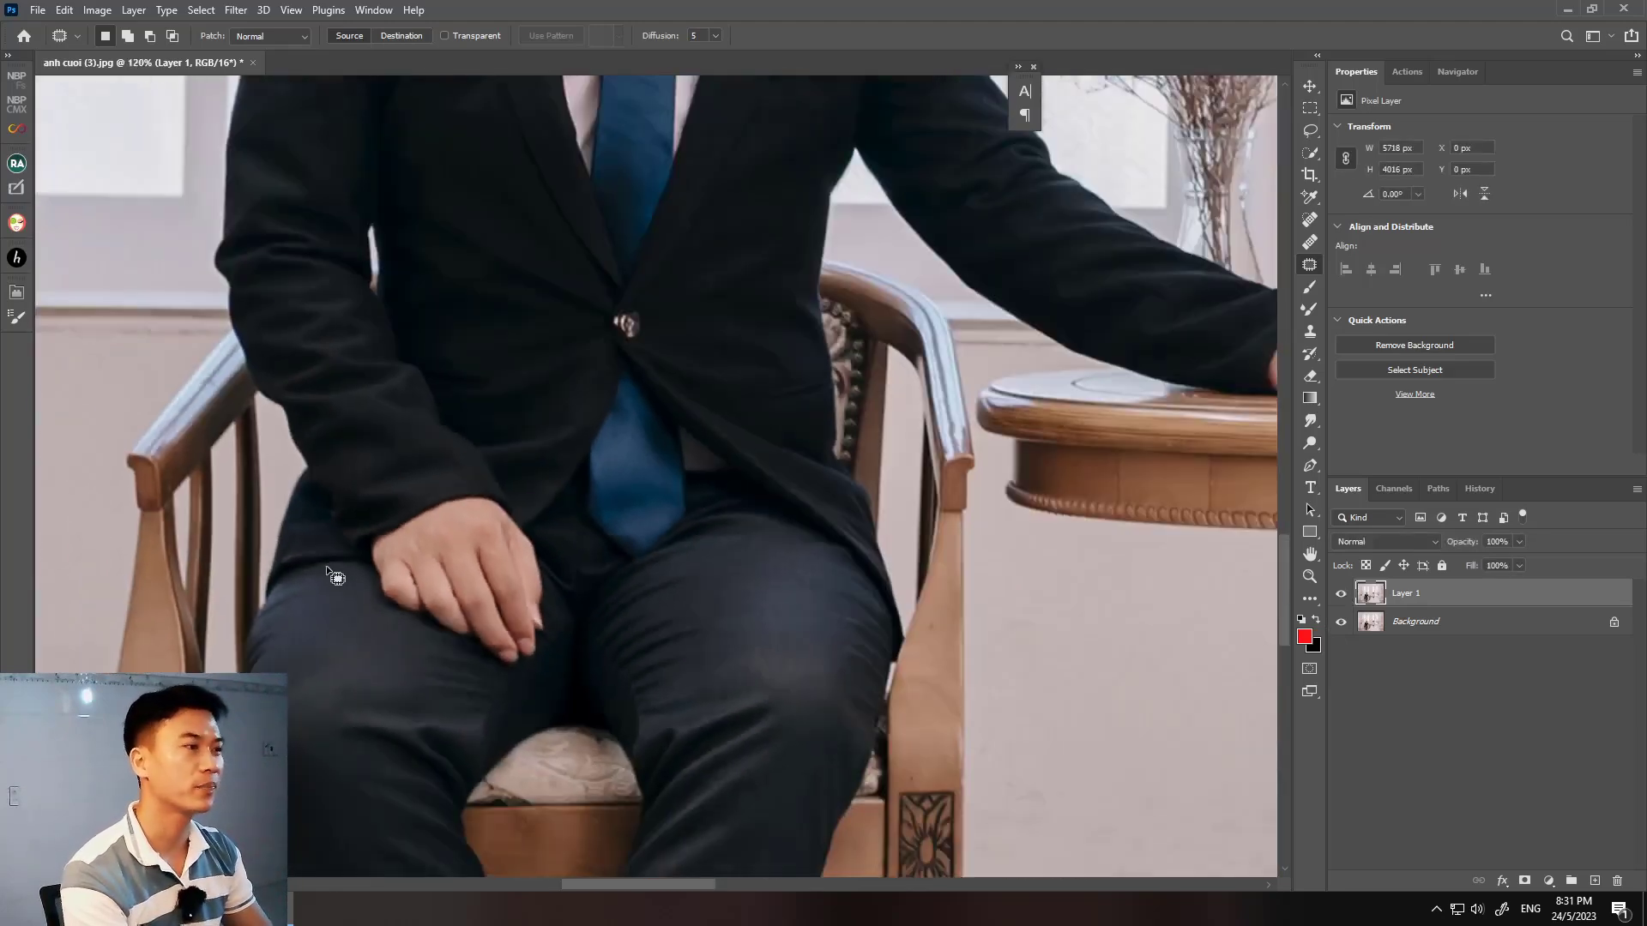
pyautogui.scroll(-3, 326, 564)
pyautogui.scroll(-3, 377, 566)
pyautogui.scroll(-1, 430, 566)
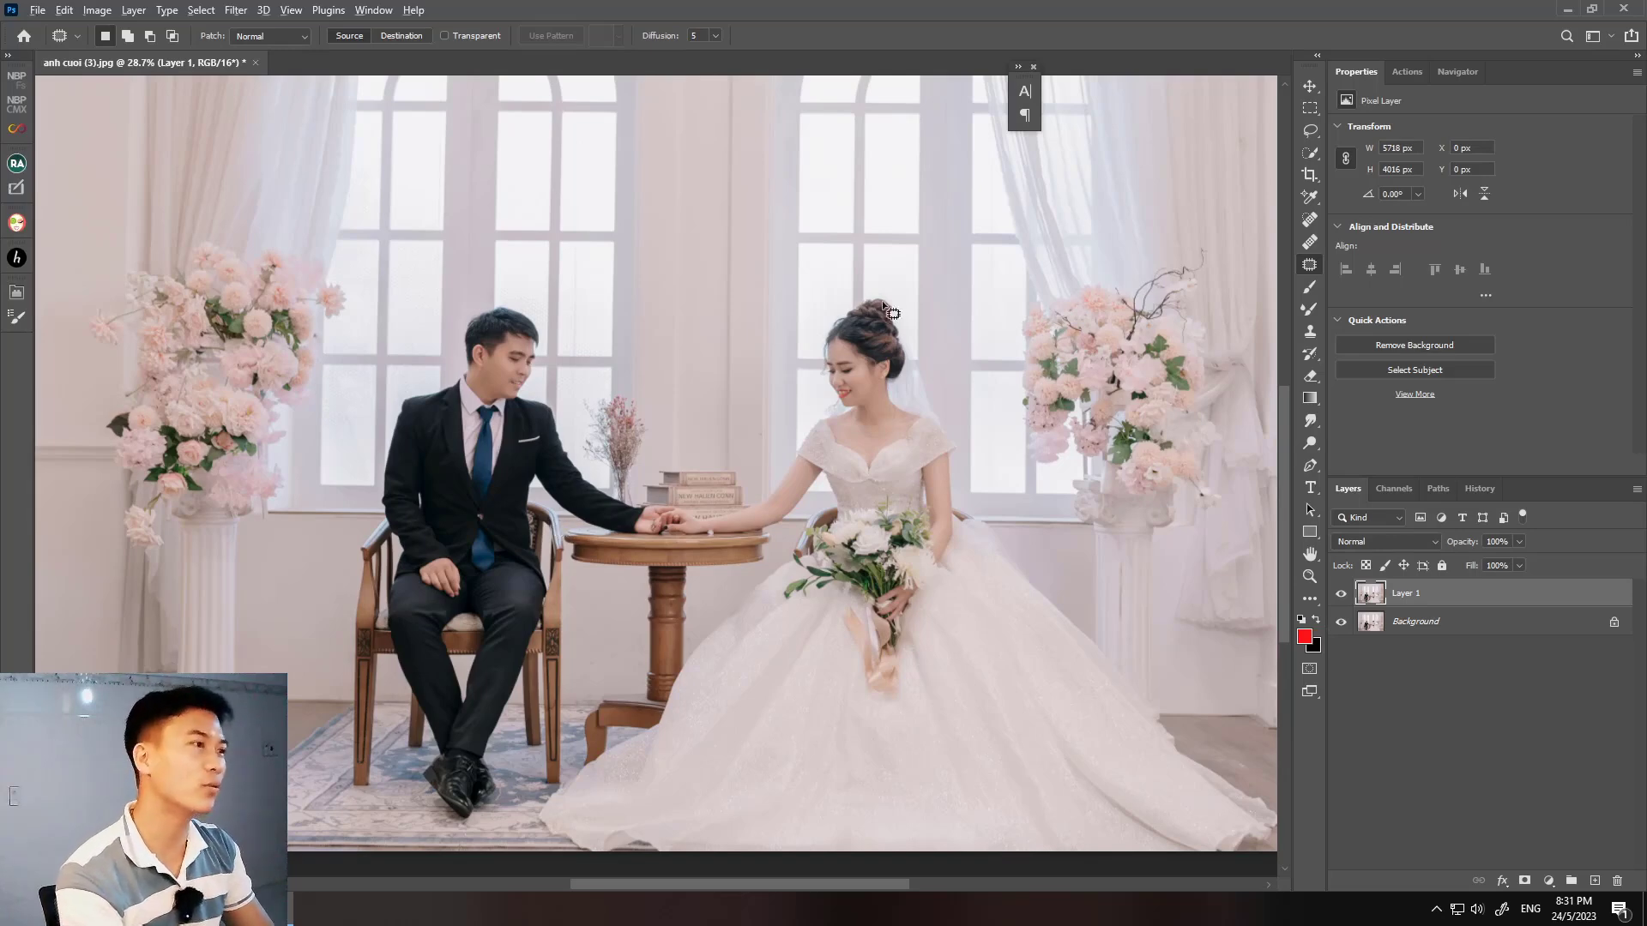
# - Add a new empty layer above Layer 1 and name it 'fix chan toc'
pyautogui.scroll(3, 890, 311)
pyautogui.scroll(2, 893, 294)
pyautogui.scroll(2, 785, 397)
pyautogui.scroll(1, 738, 433)
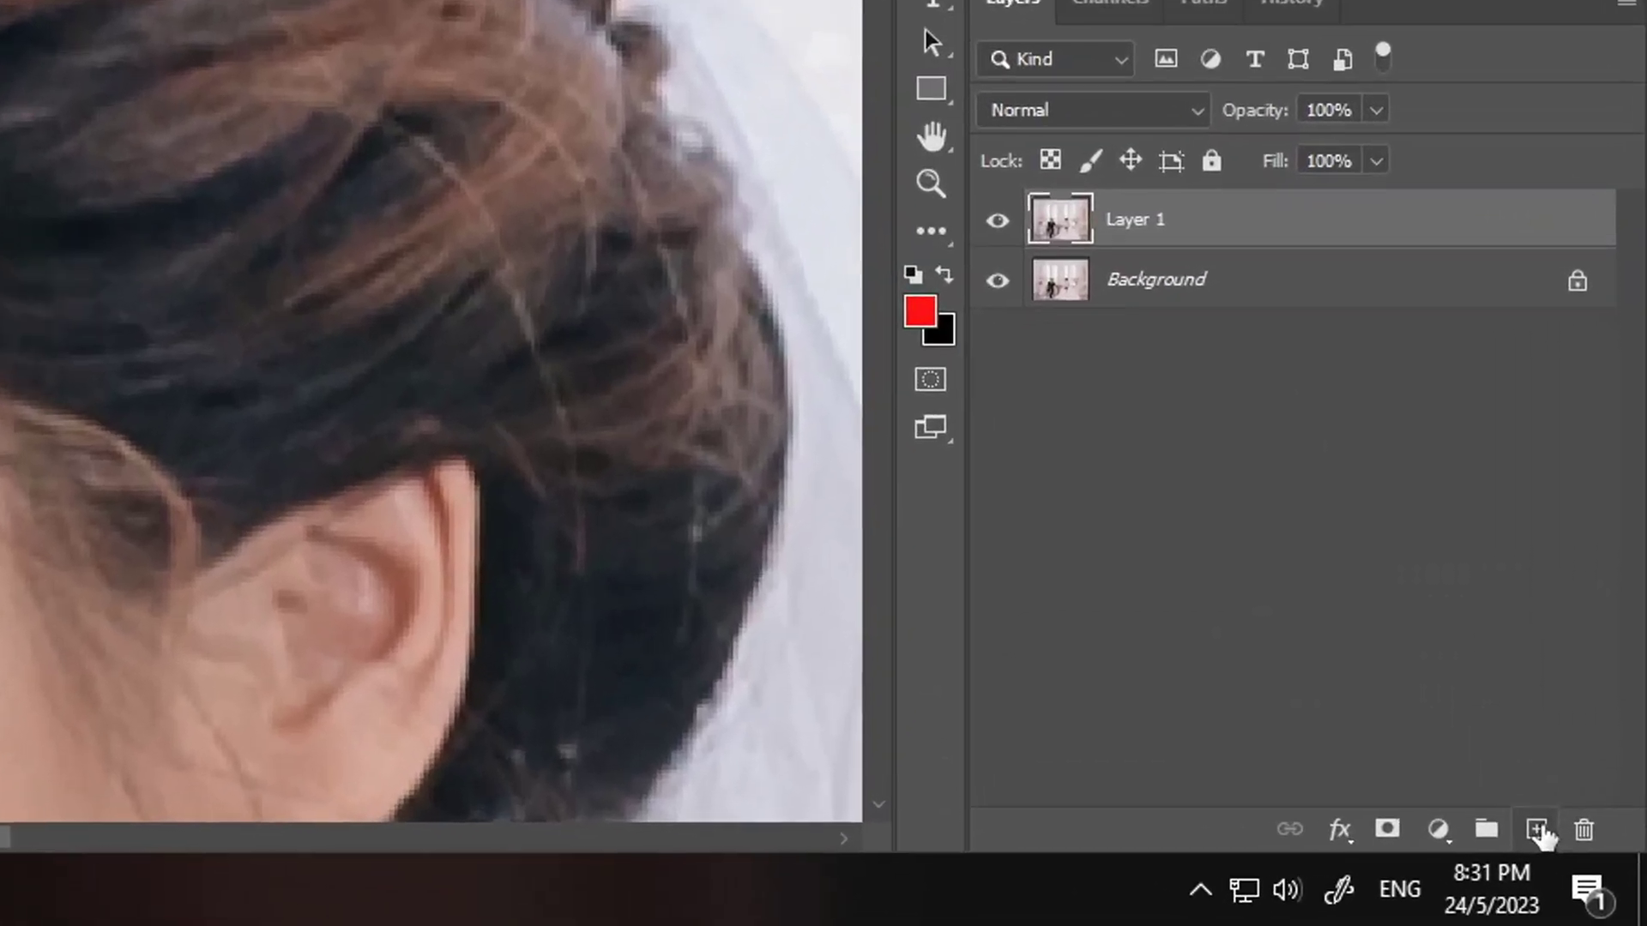
pyautogui.click(1537, 830)
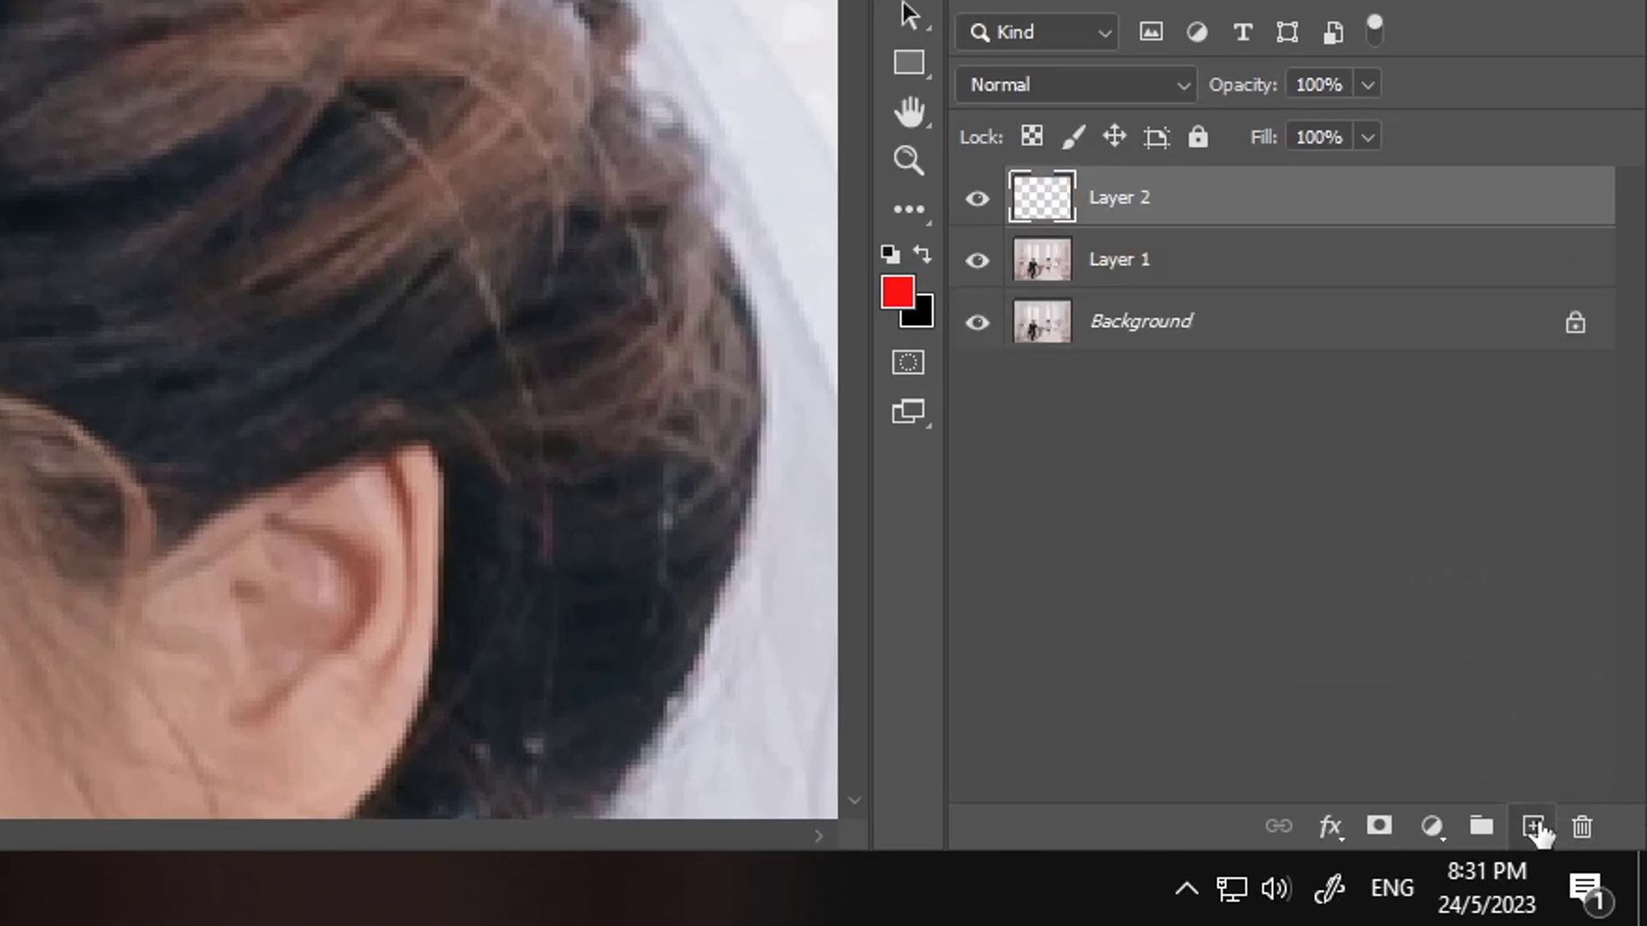
pyautogui.doubleClick(1103, 199)
pyautogui.write('fix chan toc')
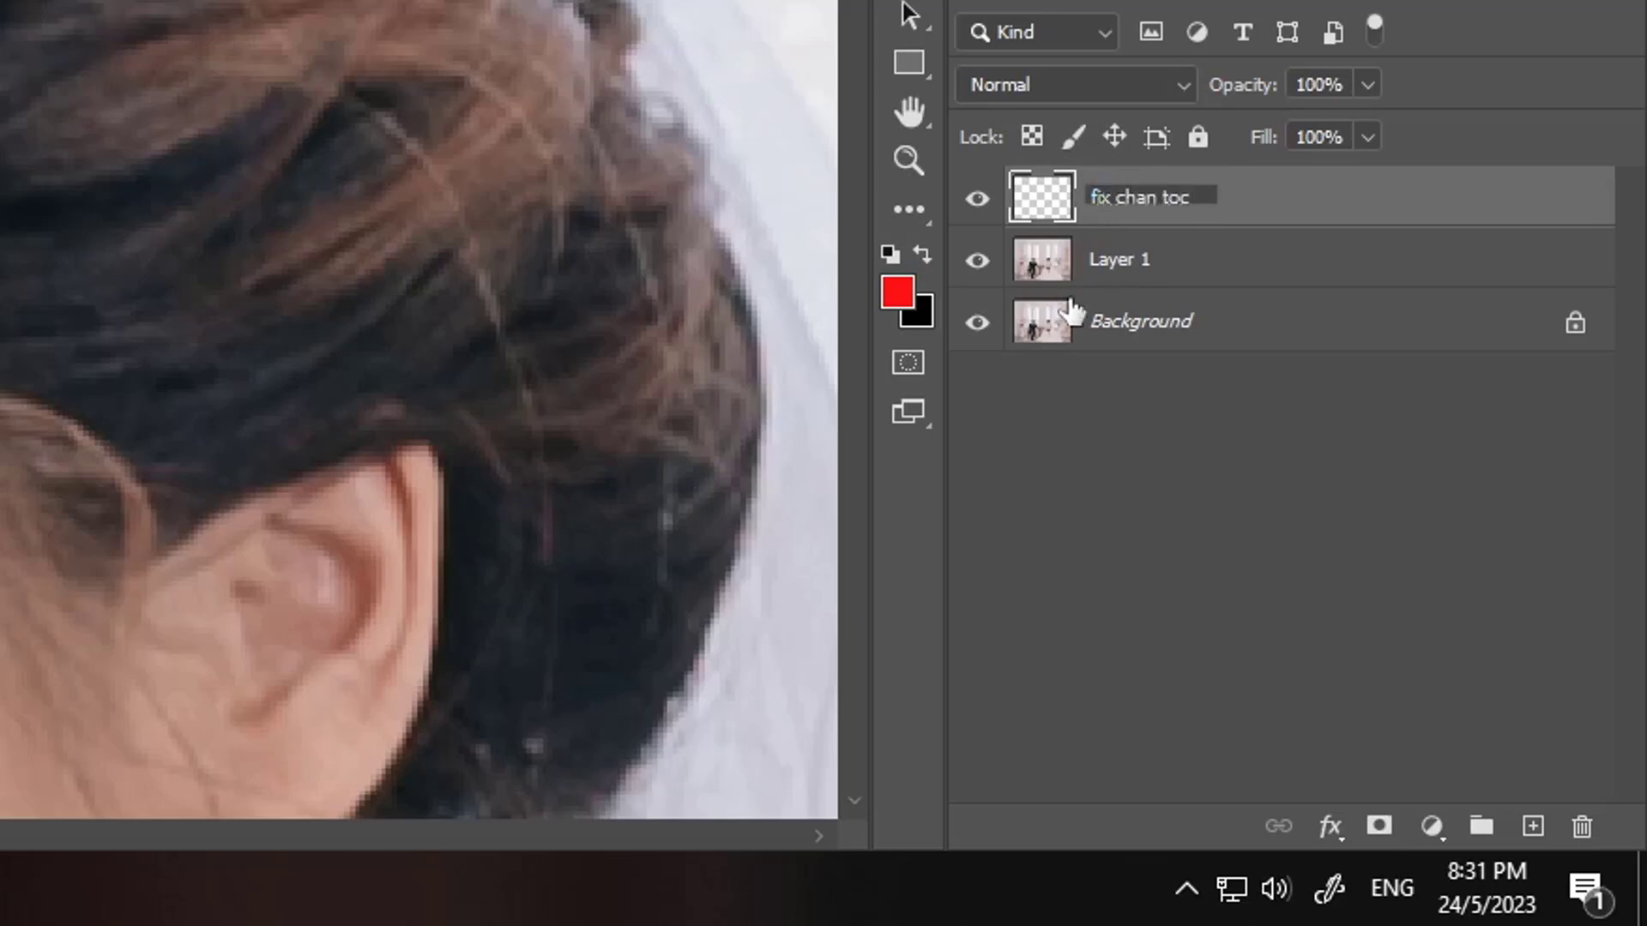
pyautogui.press('Return')
pyautogui.click(1072, 84)
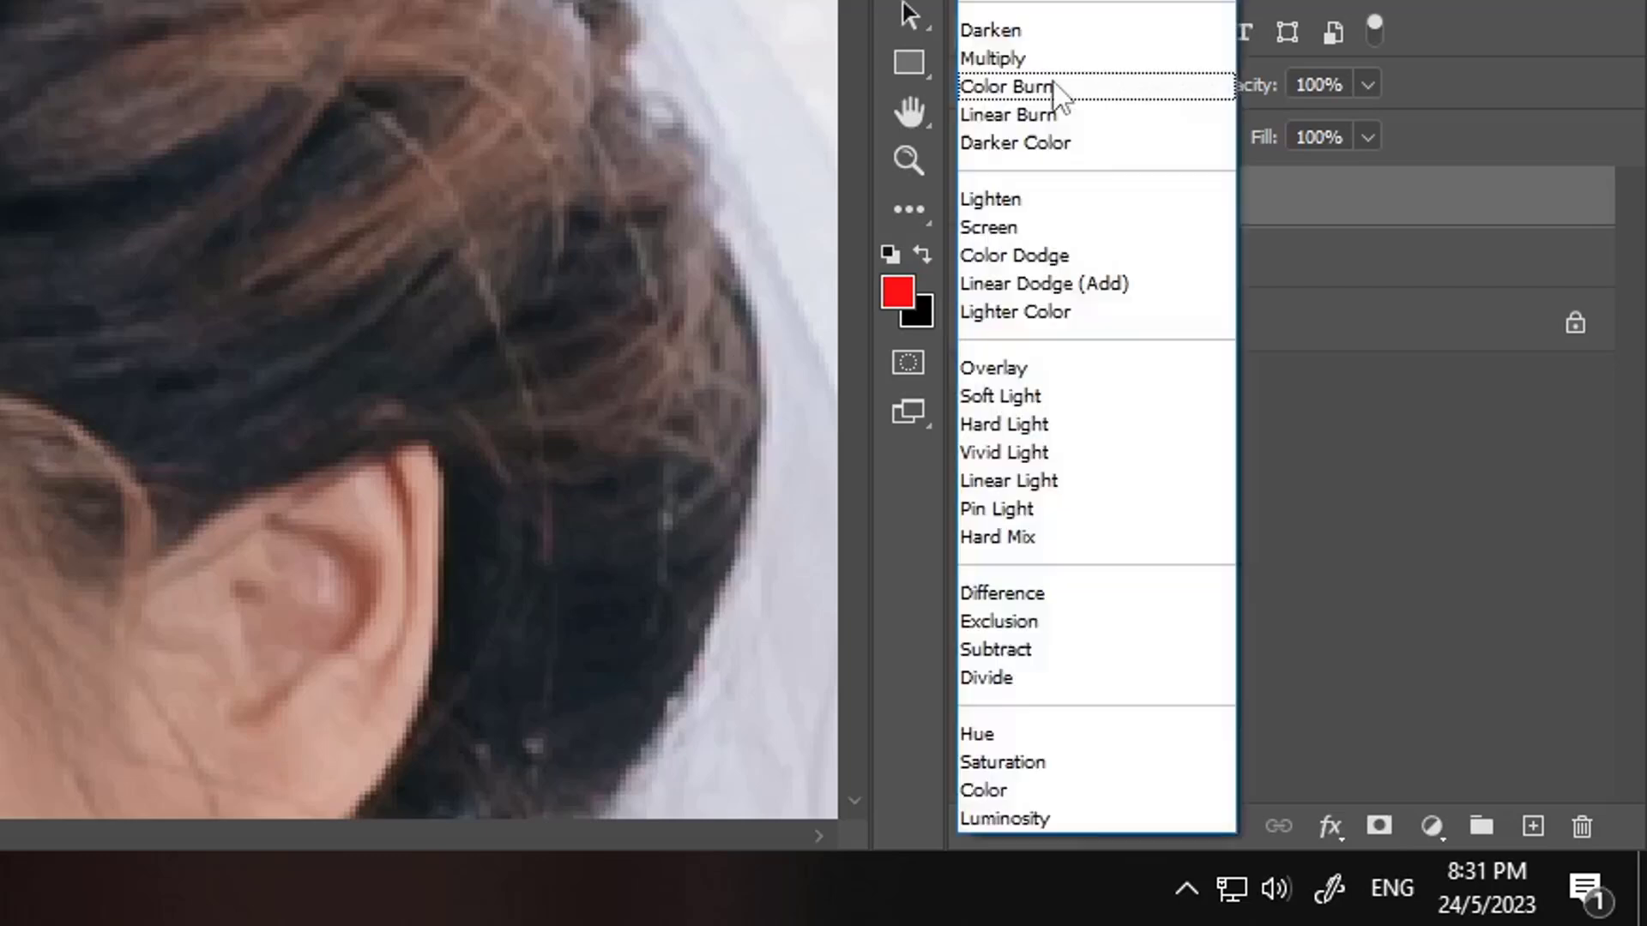
# - Set the fix chan toc layer to Color blending and the brush flow to 3%
pyautogui.click(995, 787)
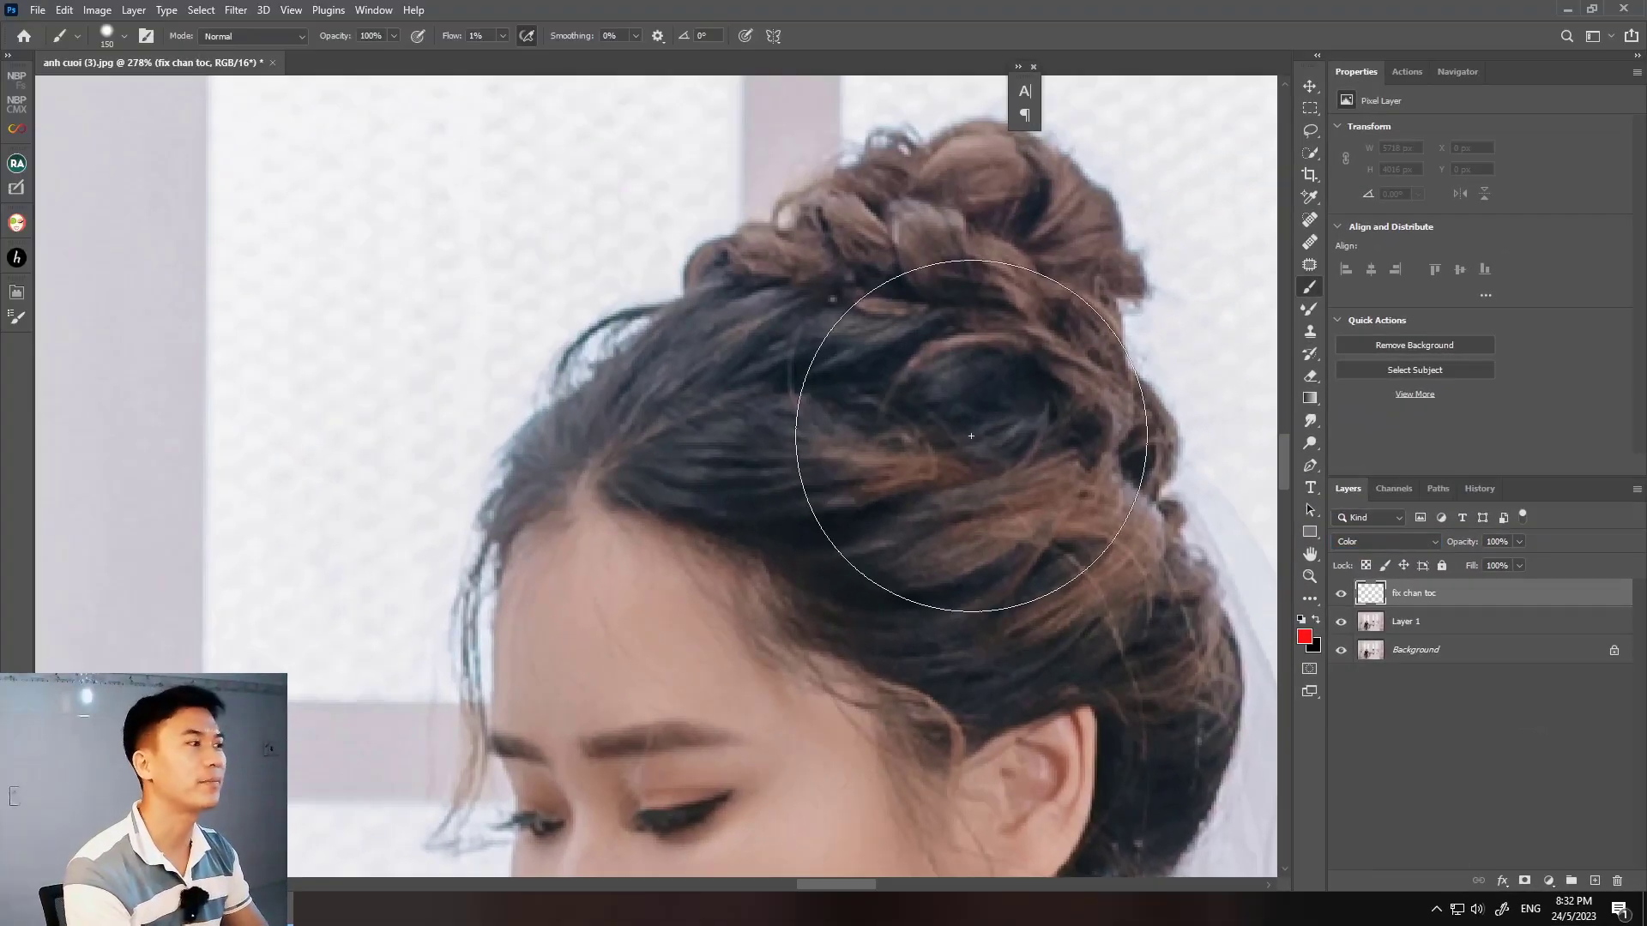
pyautogui.click(479, 35)
pyautogui.write('3')
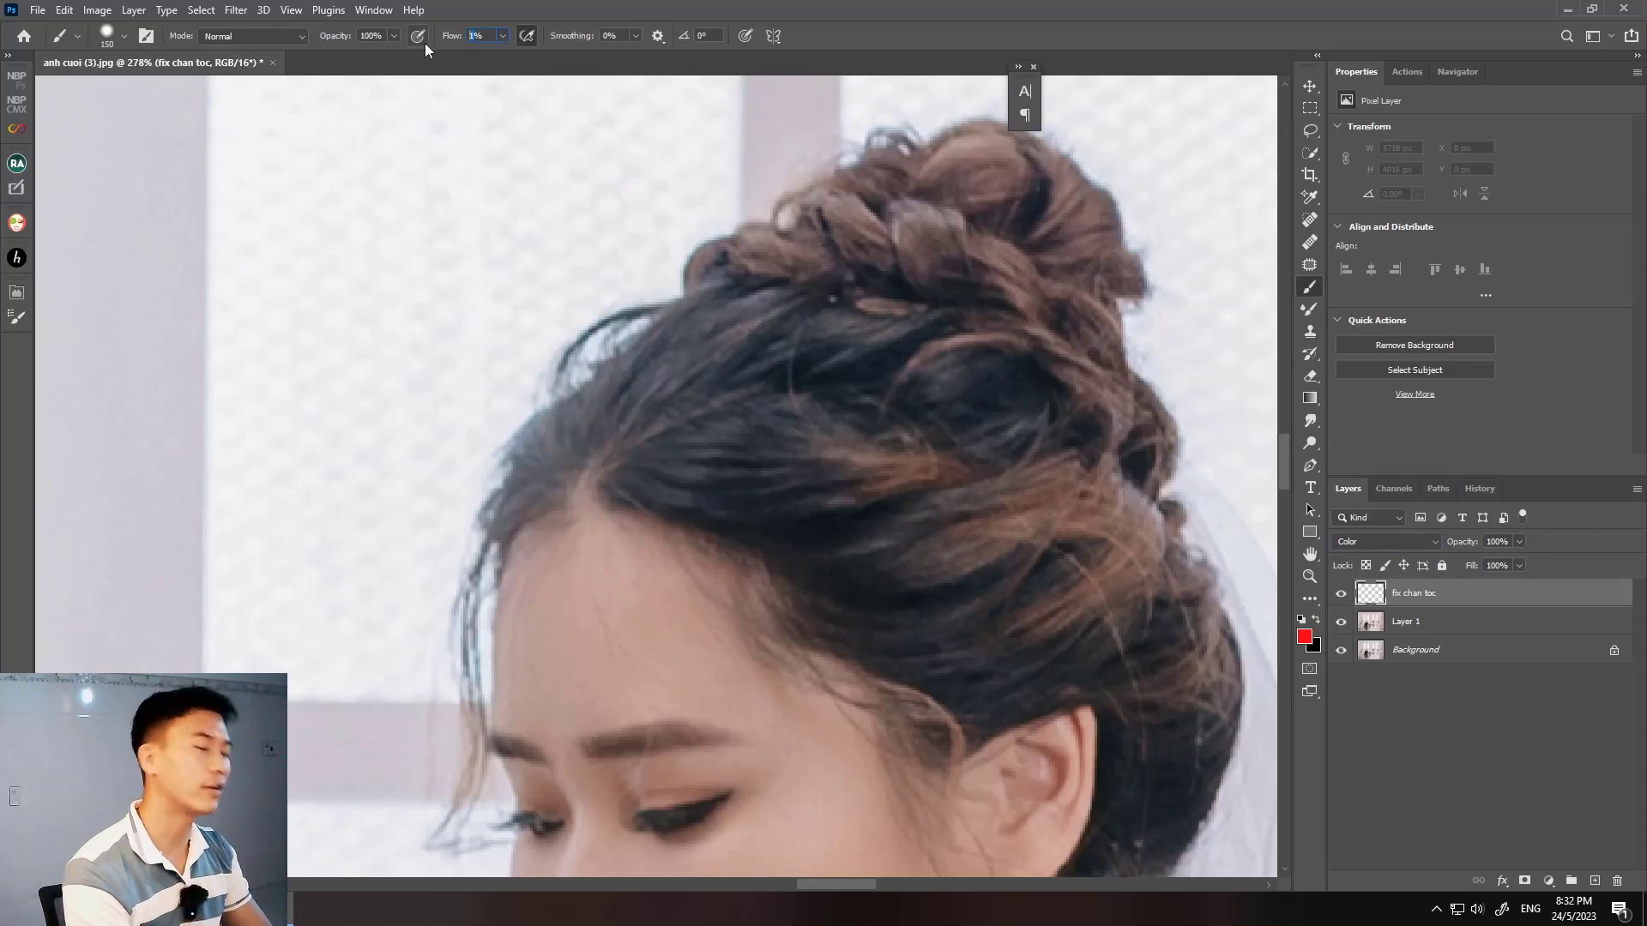
pyautogui.press('Return')
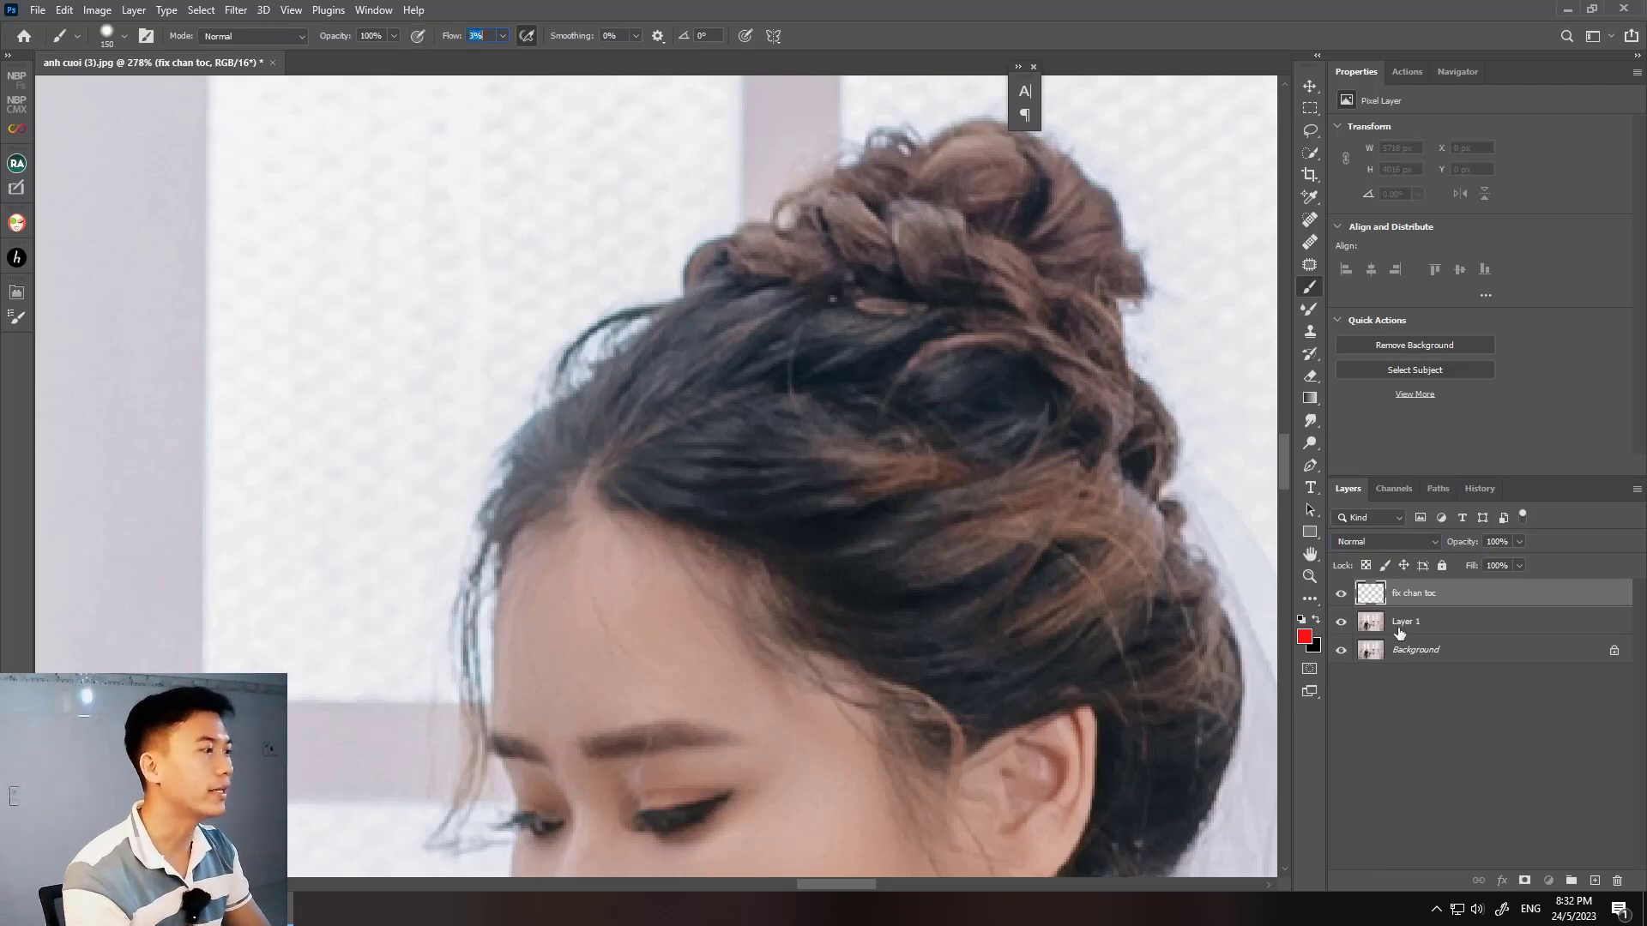
# - Sample a brown from the bride's hair on Layer 1 as the foreground colour
pyautogui.click(1411, 621)
pyautogui.click(1304, 636)
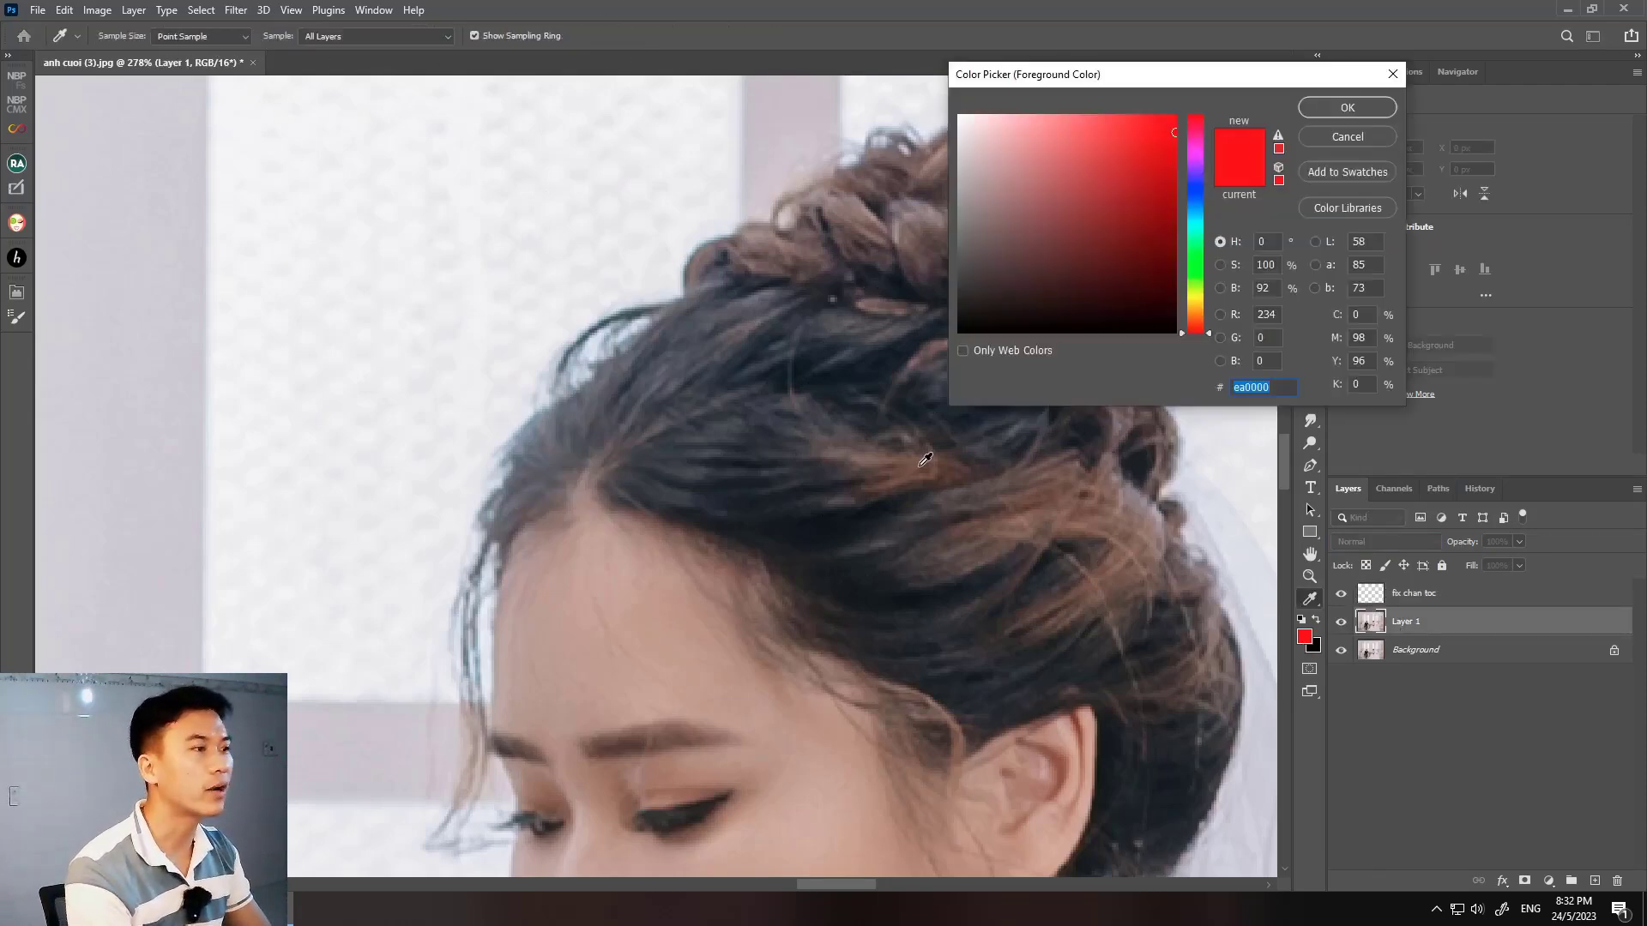
pyautogui.click(879, 457)
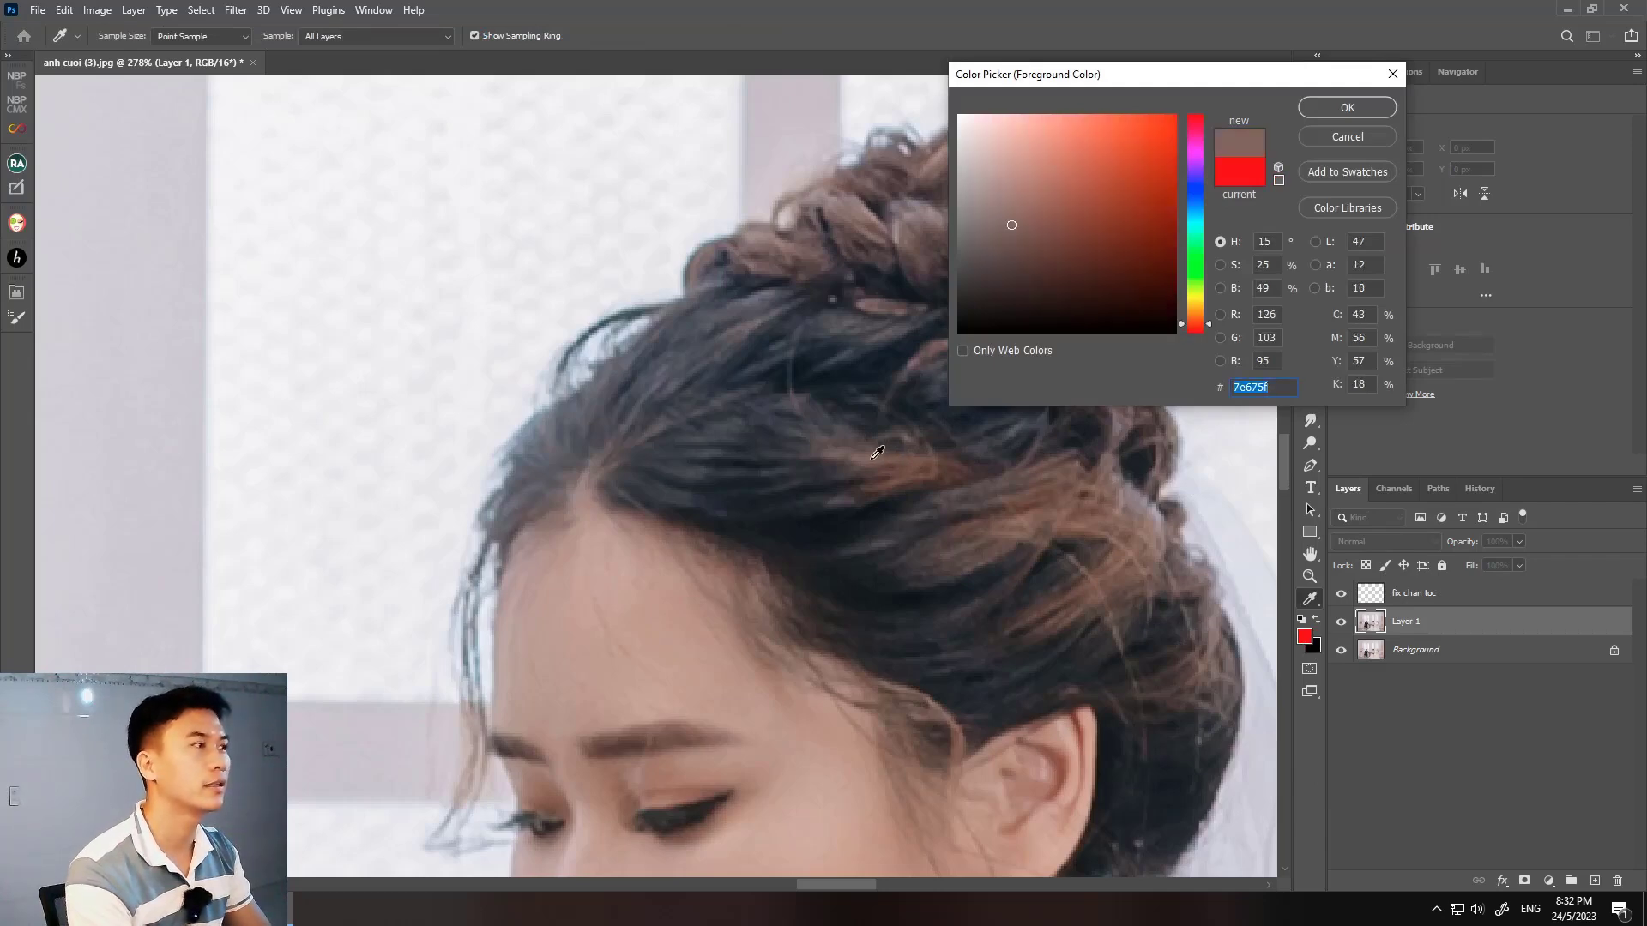
pyautogui.click(1338, 112)
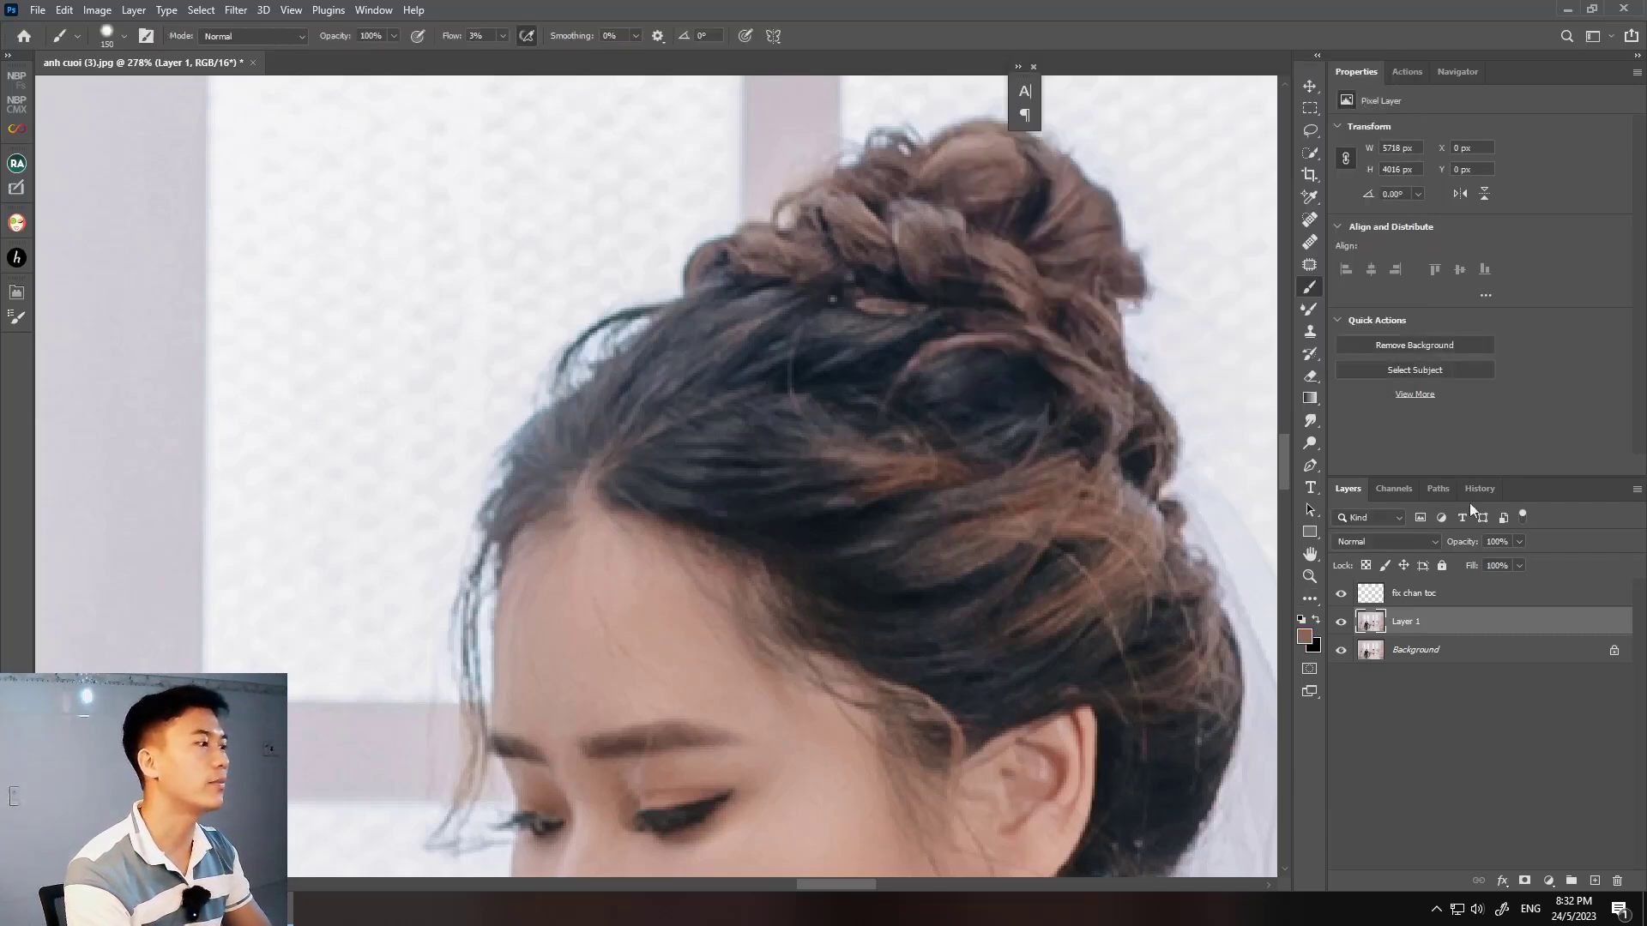
pyautogui.click(1383, 592)
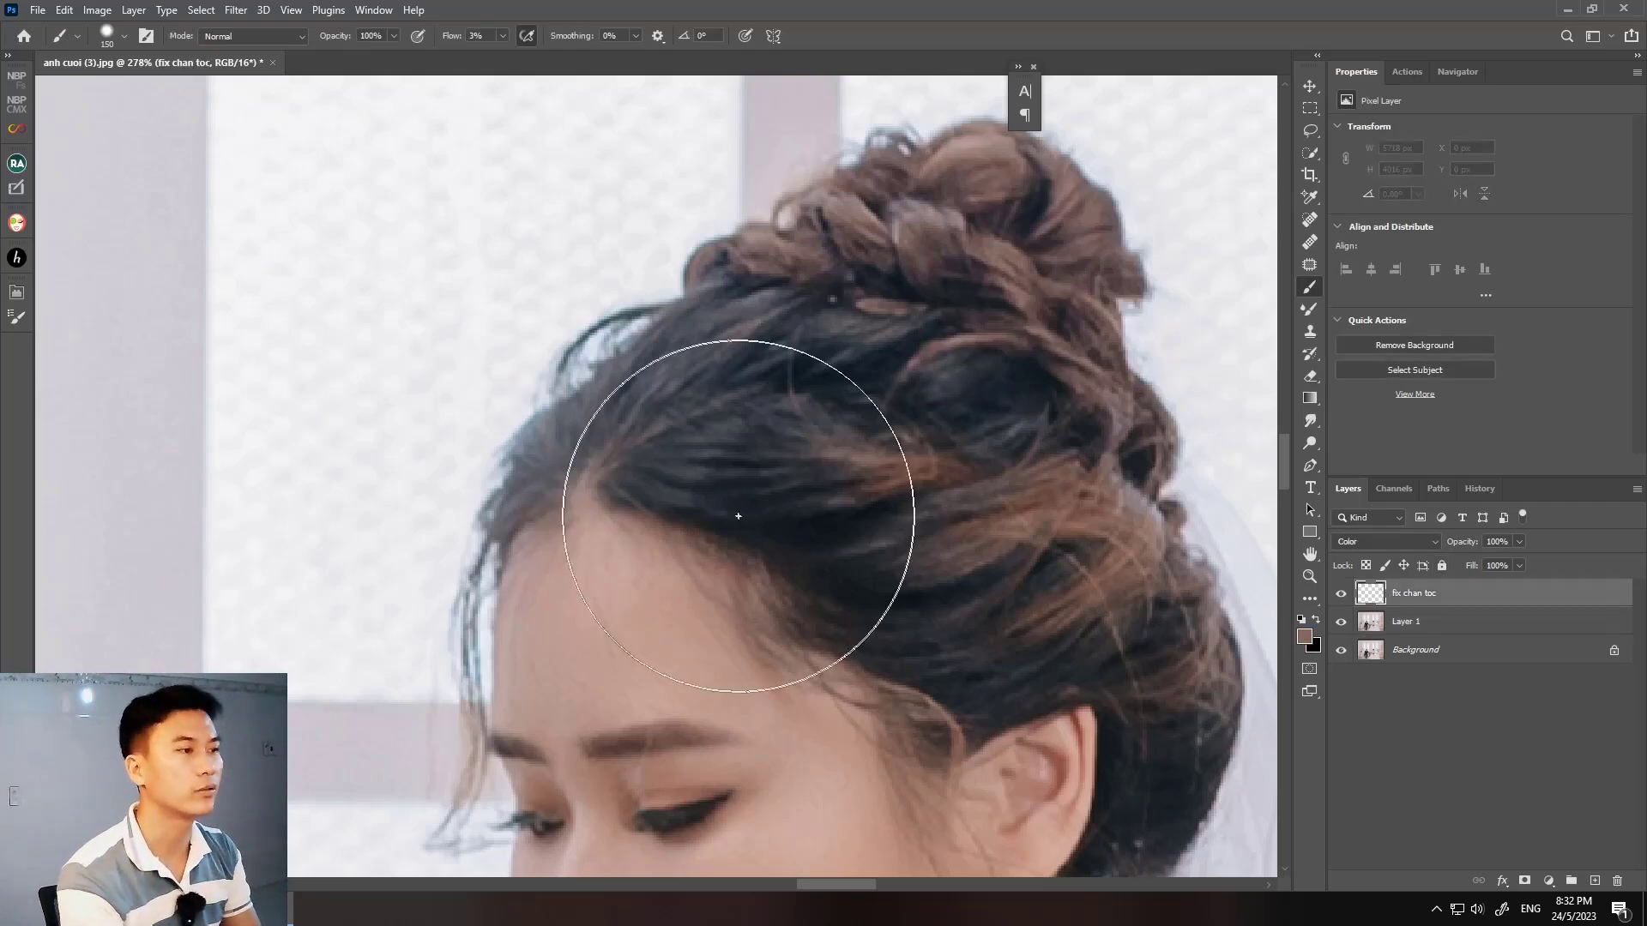
# - Paint brown over the dark roots along the bride's hairline with a small brush
pyautogui.moveTo(797, 564); pyautogui.dragTo(805, 615)
pyautogui.press('[')
pyautogui.moveTo(753, 474)
pyautogui.mouseDown()
pyautogui.moveTo(768, 562)
pyautogui.moveTo(872, 599)
pyautogui.mouseUp()
pyautogui.moveTo(712, 608)
pyautogui.mouseDown()
pyautogui.moveTo(809, 532)
pyautogui.moveTo(728, 578)
pyautogui.mouseUp()
pyautogui.scroll(-1, 861, 514)
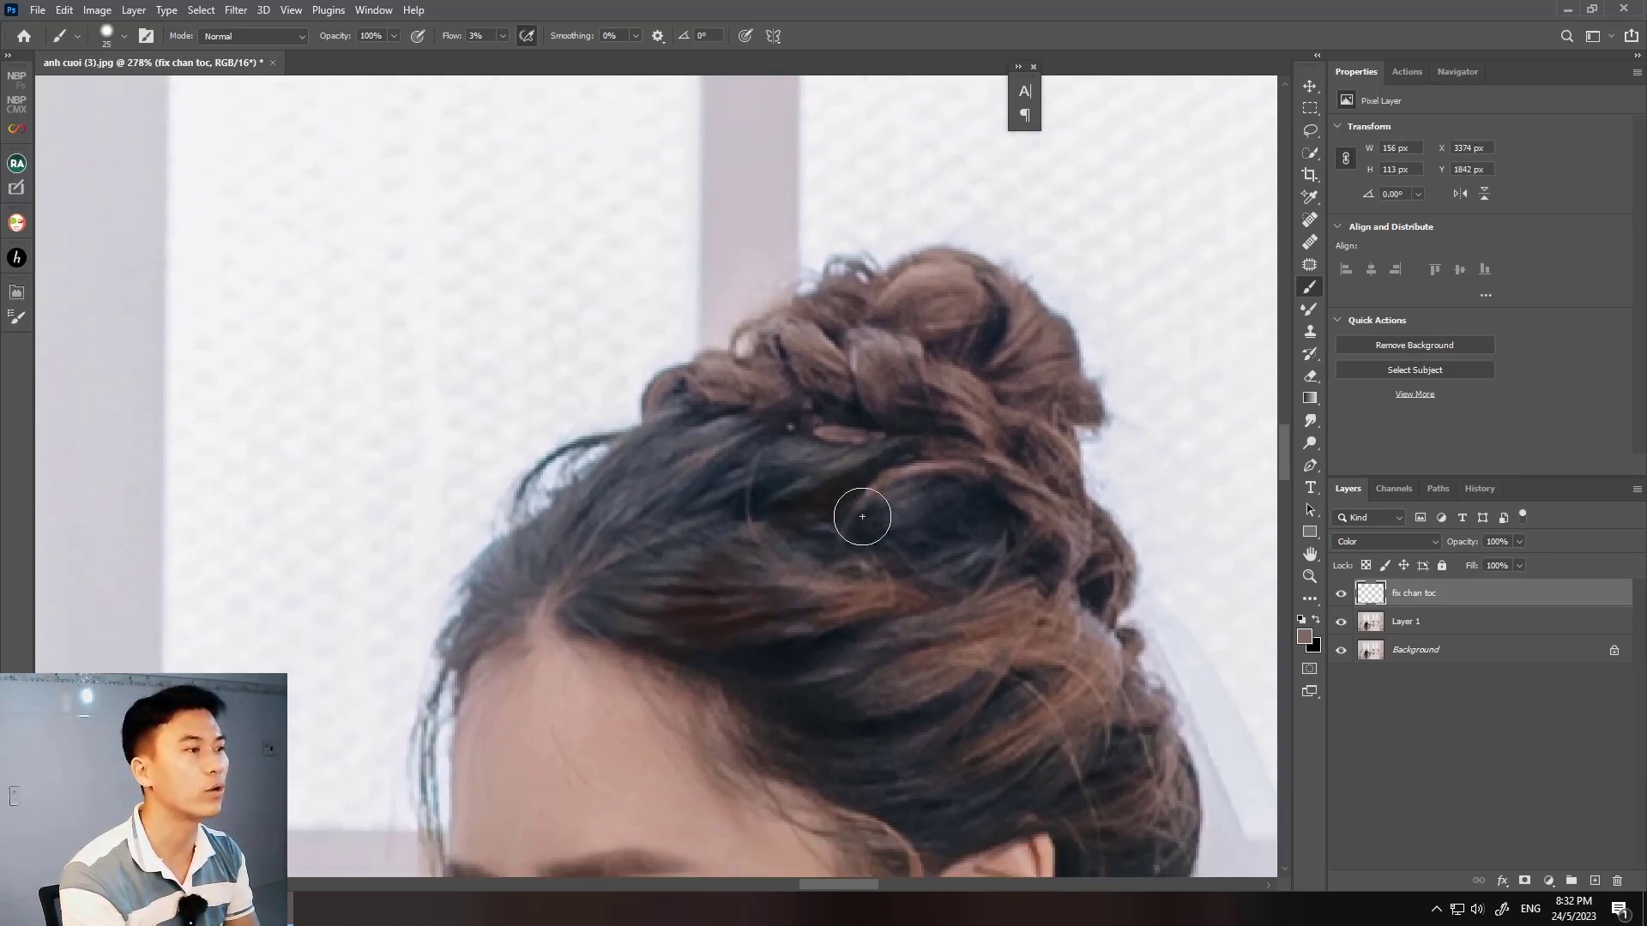
pyautogui.moveTo(860, 515)
pyautogui.mouseDown()
pyautogui.moveTo(937, 497)
pyautogui.moveTo(948, 563)
pyautogui.mouseUp()
pyautogui.moveTo(735, 508)
pyautogui.mouseDown()
pyautogui.moveTo(882, 466)
pyautogui.moveTo(783, 489)
pyautogui.moveTo(769, 562)
pyautogui.moveTo(737, 536)
pyautogui.mouseUp()
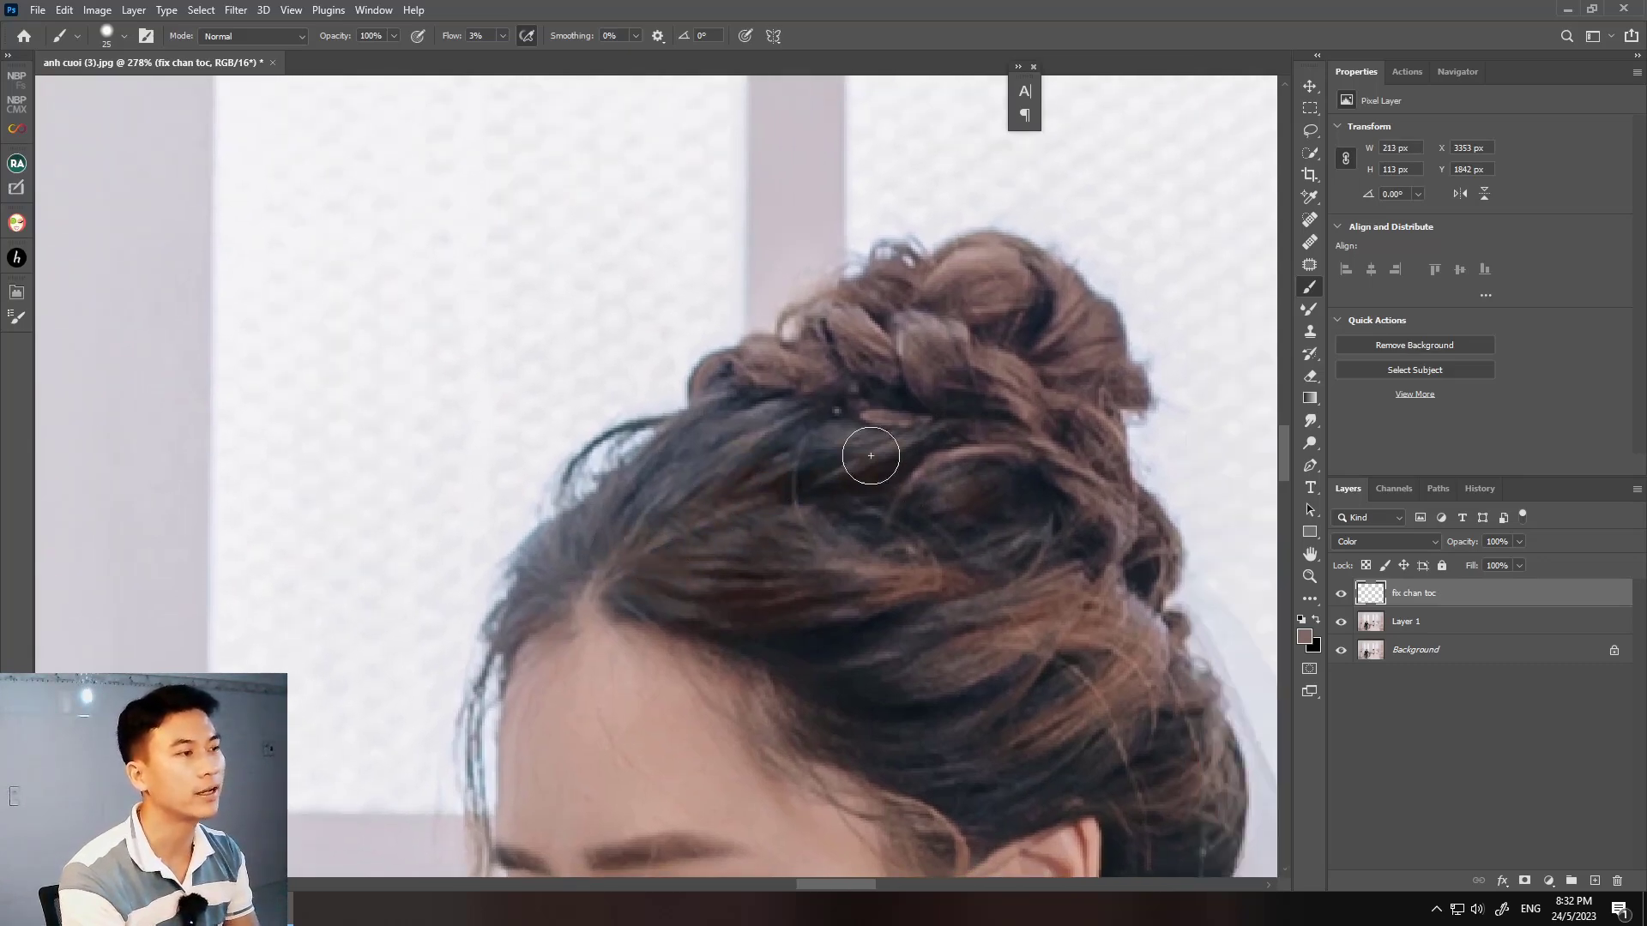
pyautogui.moveTo(872, 448)
pyautogui.mouseDown()
pyautogui.moveTo(709, 548)
pyautogui.moveTo(848, 525)
pyautogui.moveTo(838, 489)
pyautogui.moveTo(790, 526)
pyautogui.moveTo(673, 533)
pyautogui.moveTo(773, 524)
pyautogui.moveTo(750, 577)
pyautogui.moveTo(838, 607)
pyautogui.moveTo(886, 654)
pyautogui.moveTo(945, 613)
pyautogui.moveTo(1029, 606)
pyautogui.moveTo(919, 632)
pyautogui.moveTo(746, 597)
pyautogui.moveTo(758, 615)
pyautogui.mouseUp()
pyautogui.press(']')
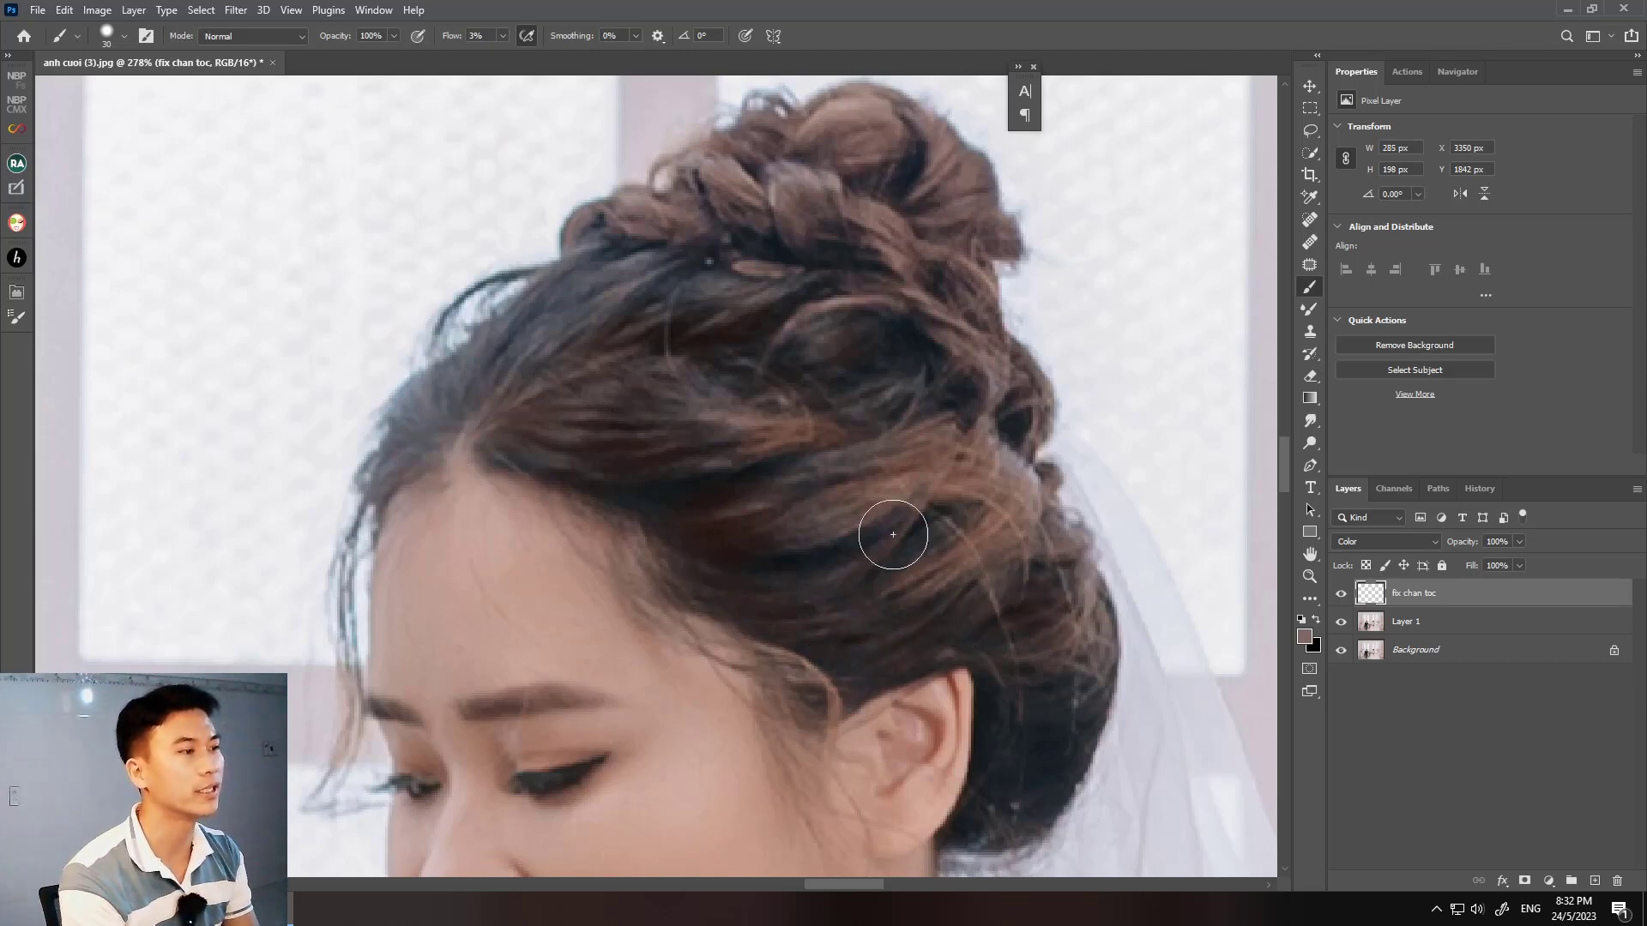
pyautogui.press('[')
# - Paint brown over the dark roots above the ear and toward the ear
pyautogui.moveTo(807, 545); pyautogui.dragTo(871, 588)
pyautogui.hscroll(-3, 806, 493)
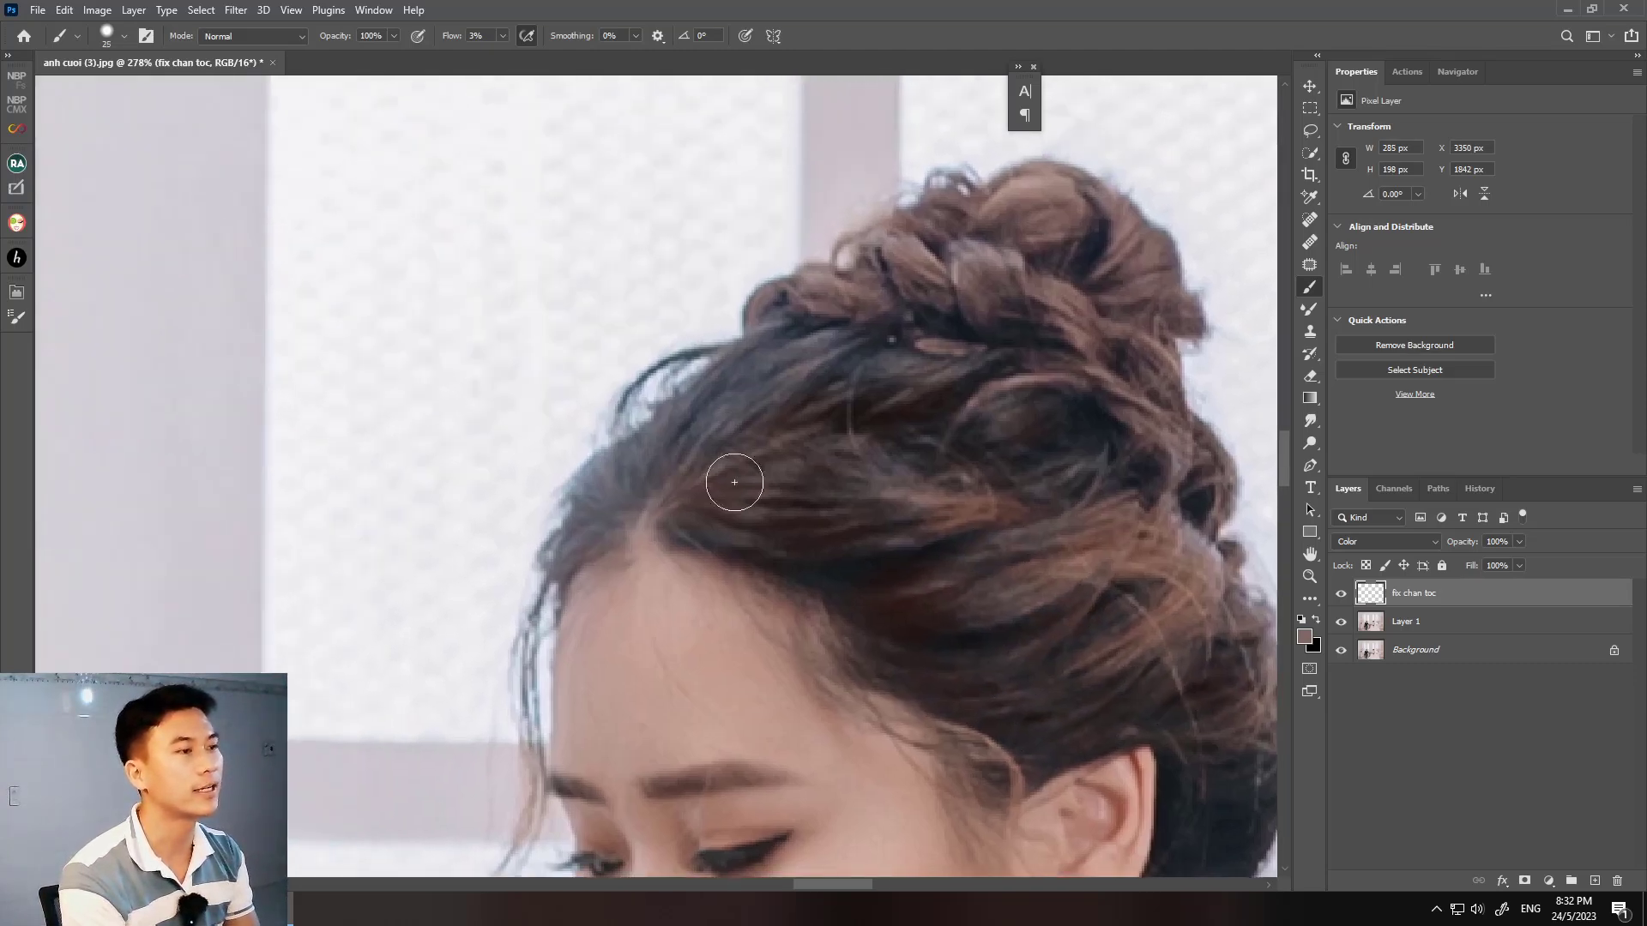
pyautogui.scroll(3, 772, 514)
pyautogui.moveTo(709, 519); pyautogui.dragTo(626, 588)
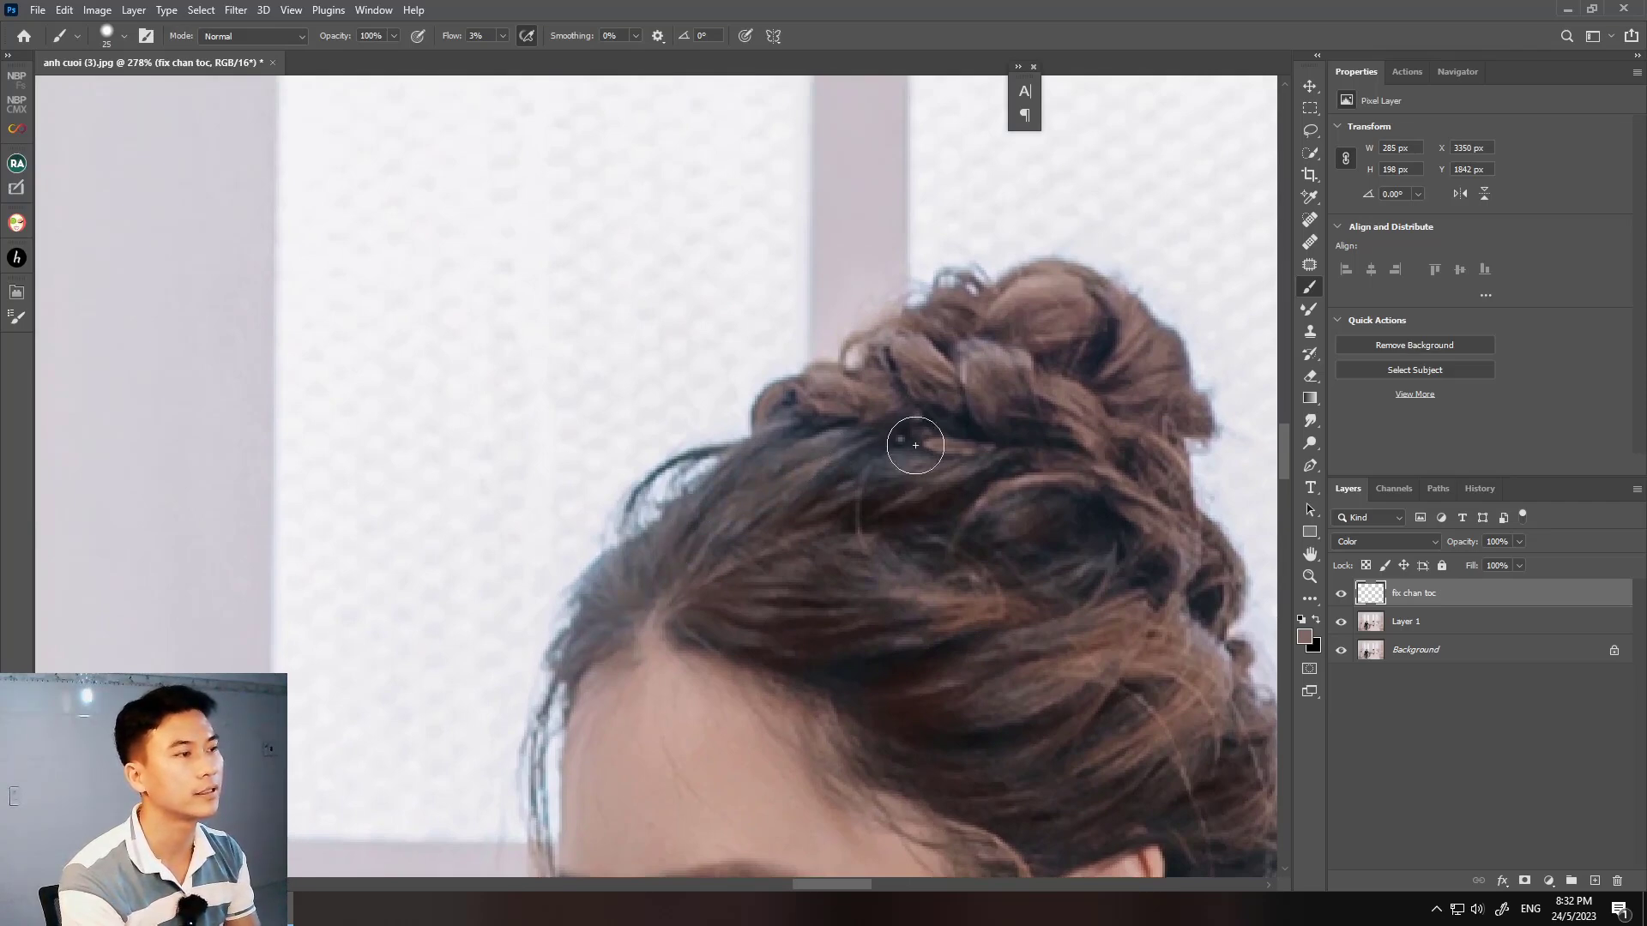
pyautogui.hscroll(2, 791, 478)
pyautogui.hscroll(1, 857, 498)
pyautogui.scroll(-2, 916, 522)
pyautogui.hscroll(2, 944, 463)
pyautogui.scroll(-2, 943, 463)
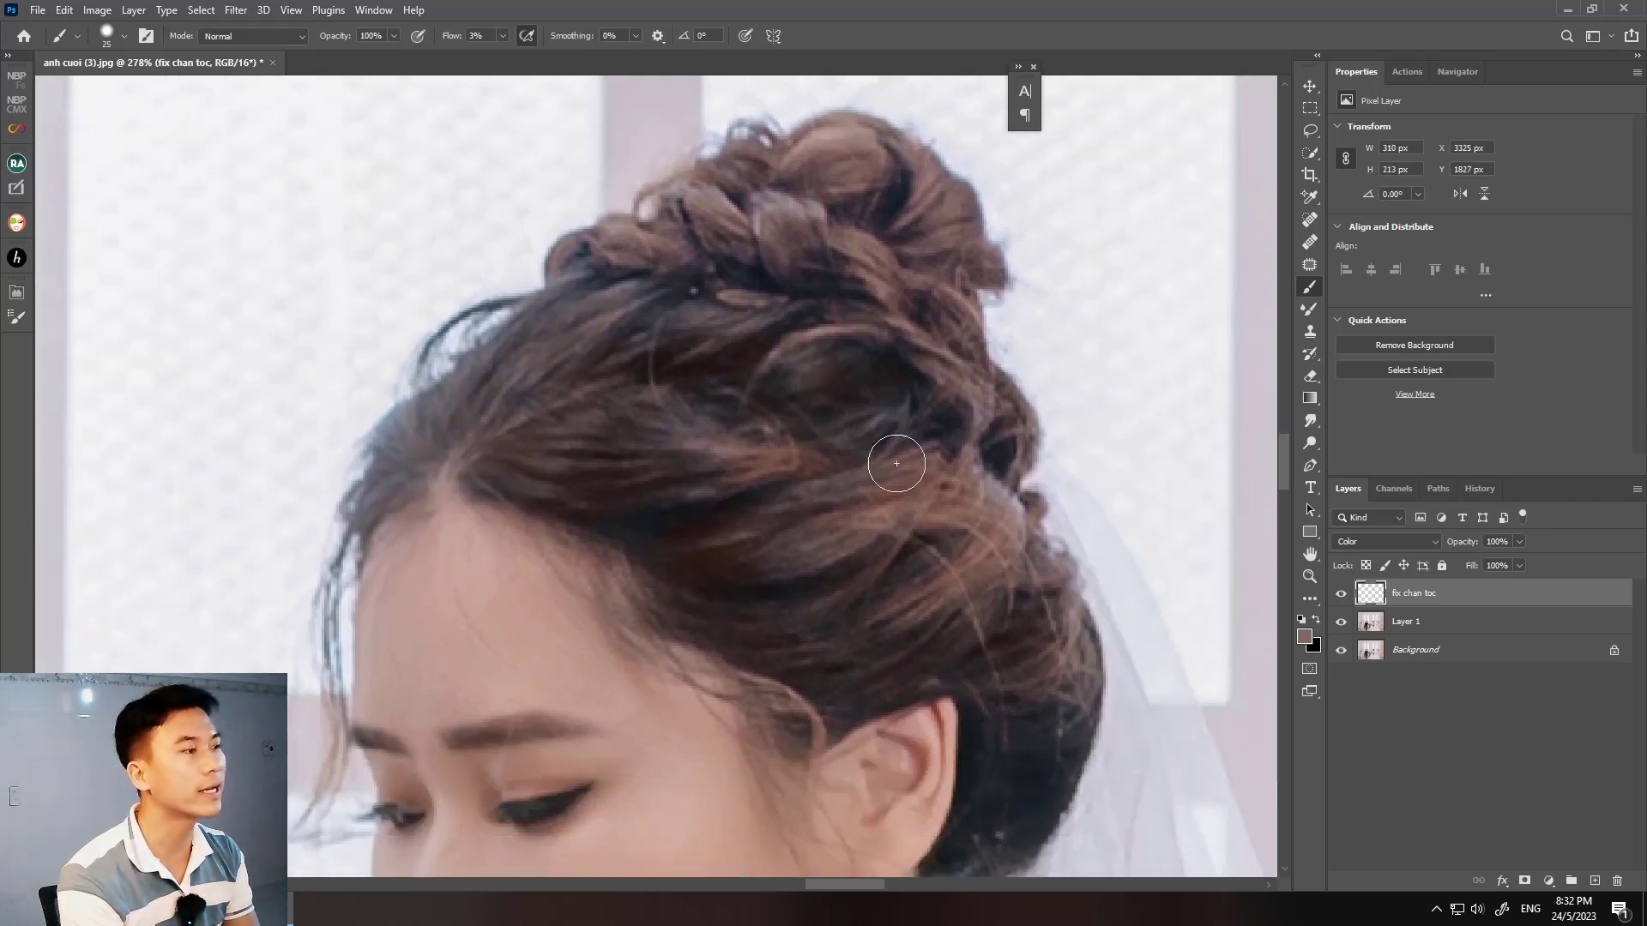
pyautogui.scroll(-2, 861, 379)
pyautogui.moveTo(1001, 685)
pyautogui.mouseDown()
pyautogui.moveTo(1007, 610)
pyautogui.moveTo(985, 683)
pyautogui.moveTo(1029, 606)
pyautogui.moveTo(963, 735)
pyautogui.moveTo(966, 586)
pyautogui.mouseUp()
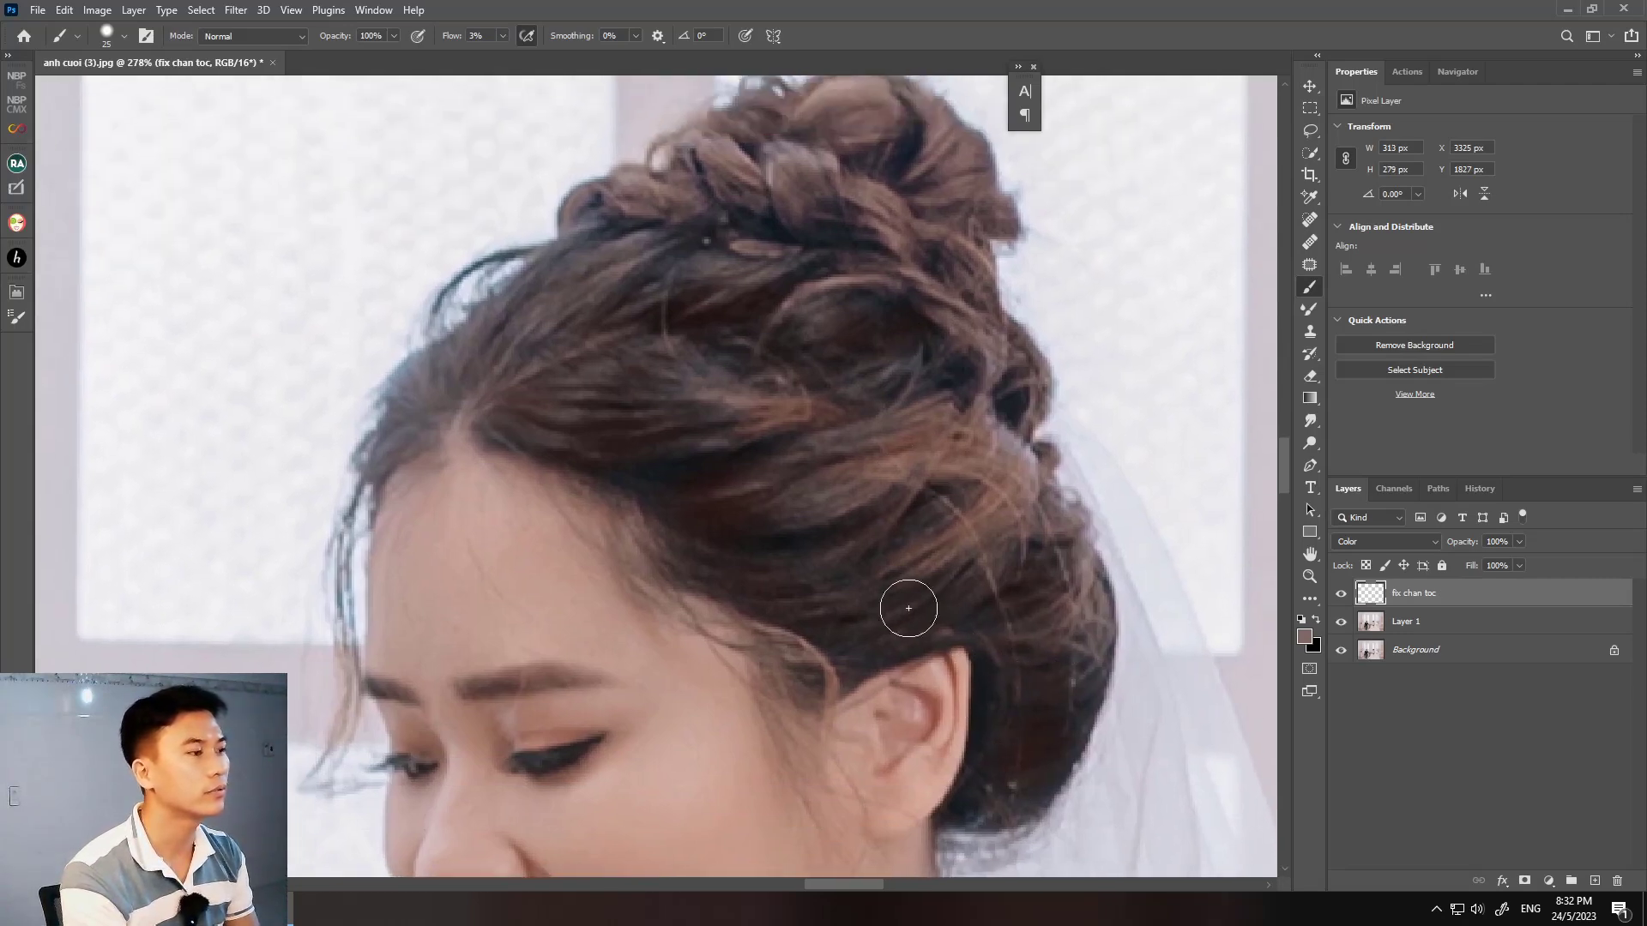
# - Paint brown over the dark roots near the parting with a slightly larger brush
pyautogui.hscroll(-1, 908, 599)
pyautogui.scroll(2, 815, 580)
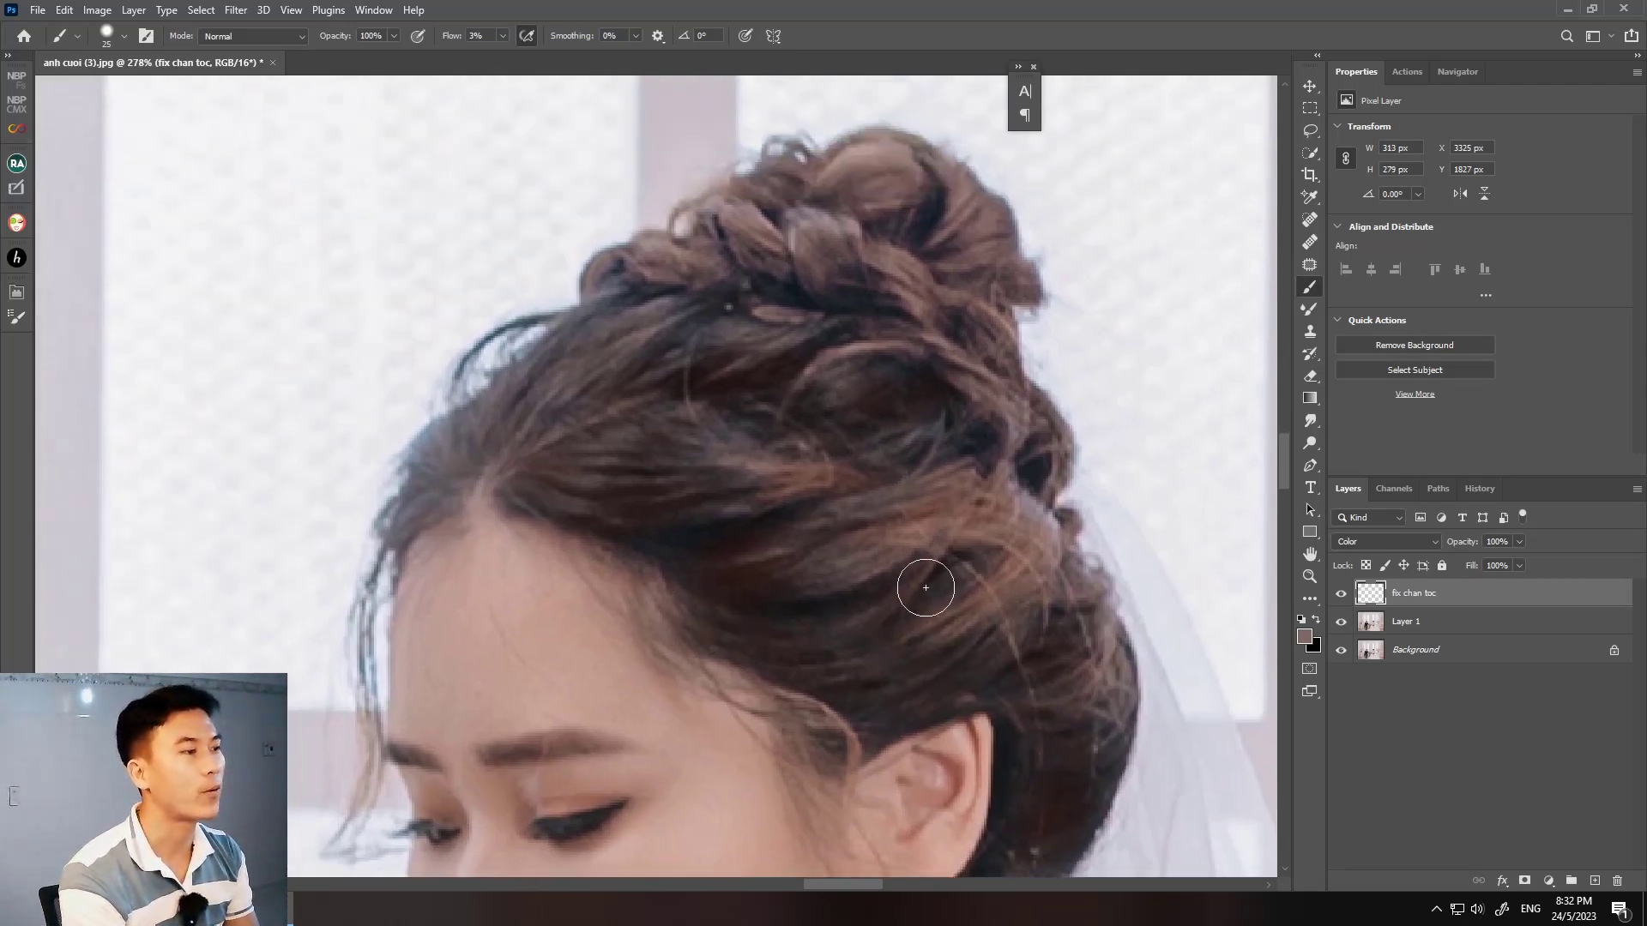
pyautogui.scroll(1, 975, 596)
pyautogui.hscroll(-1, 975, 596)
pyautogui.hscroll(-2, 809, 533)
pyautogui.scroll(1, 809, 534)
pyautogui.press(']')
pyautogui.scroll(1, 917, 515)
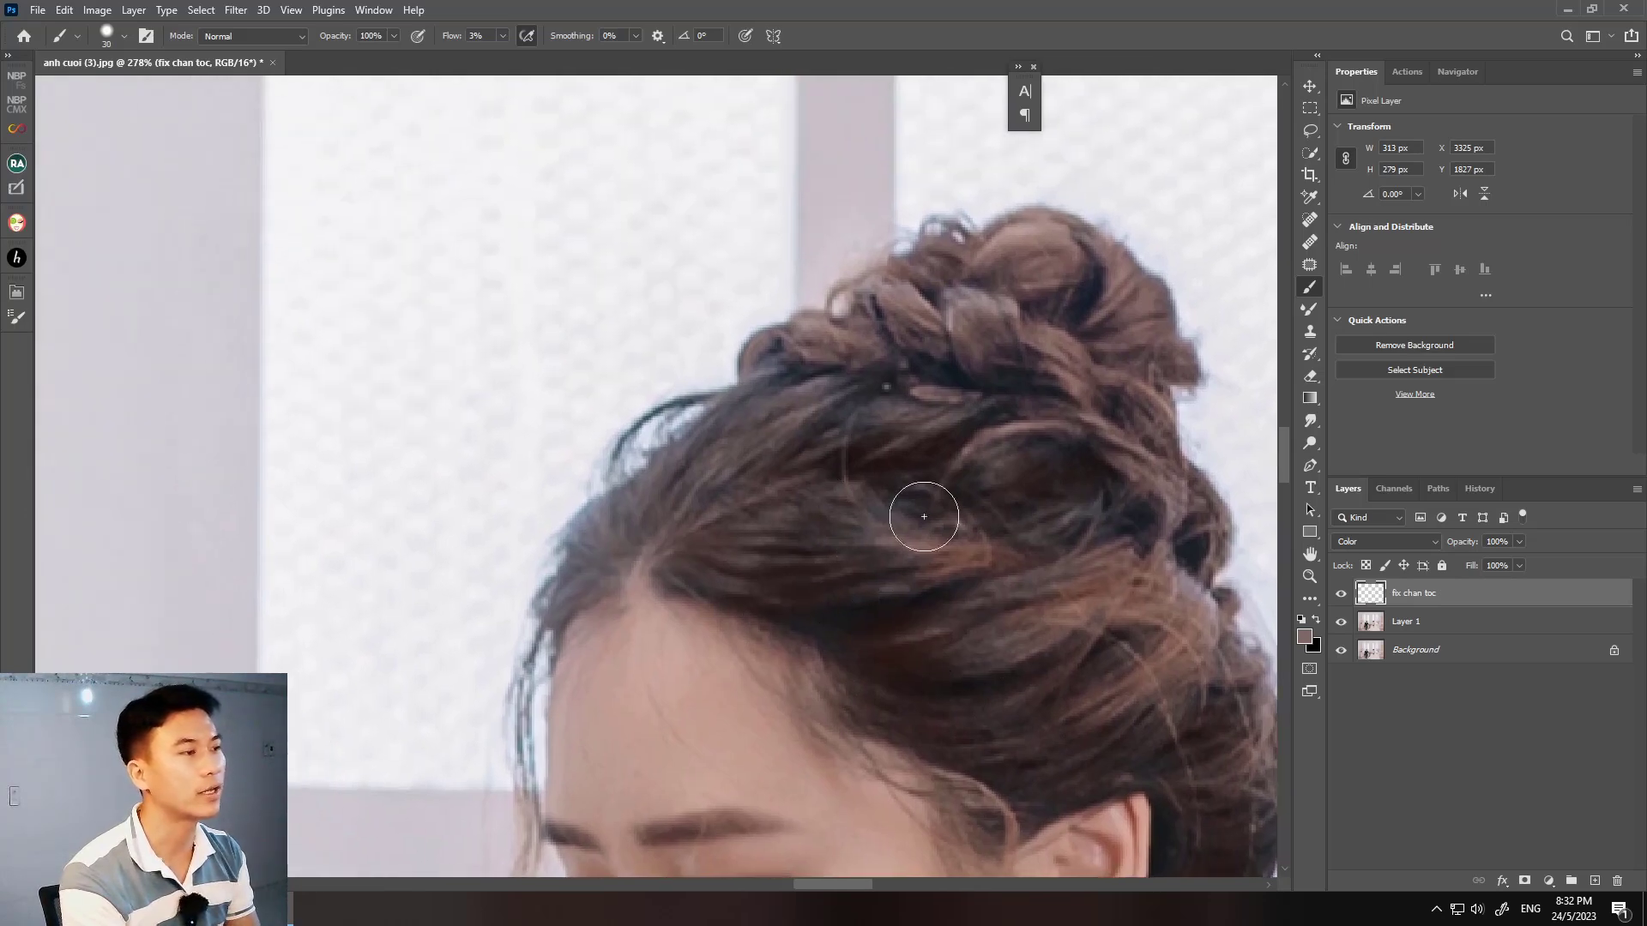
pyautogui.scroll(1, 913, 467)
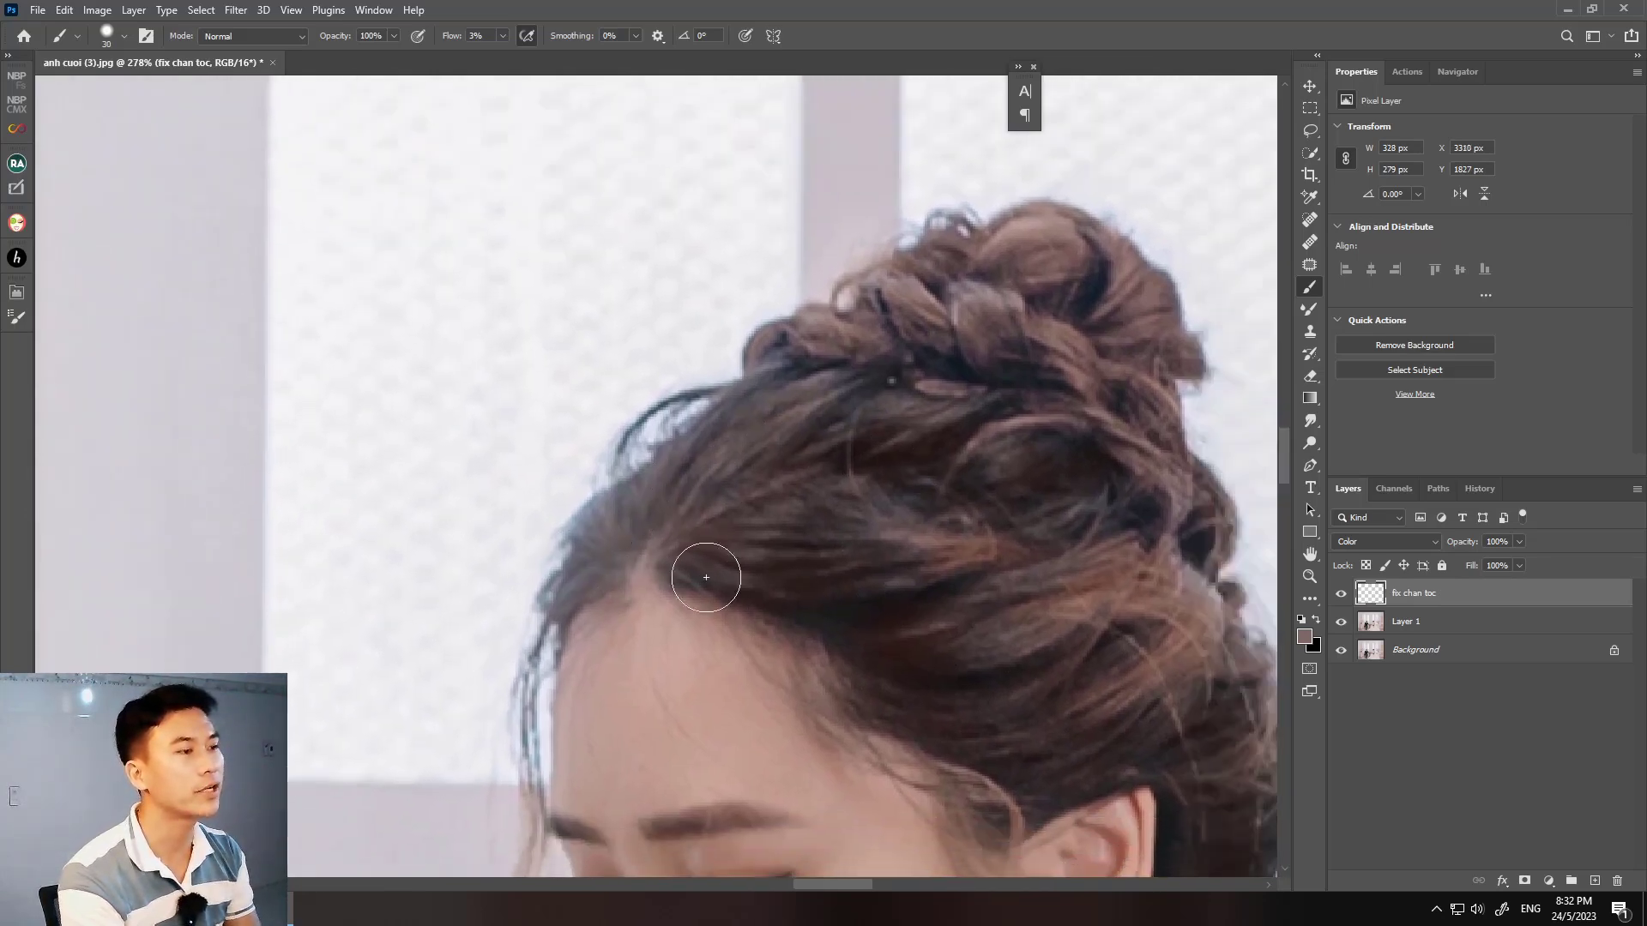
pyautogui.moveTo(761, 569); pyautogui.dragTo(693, 518)
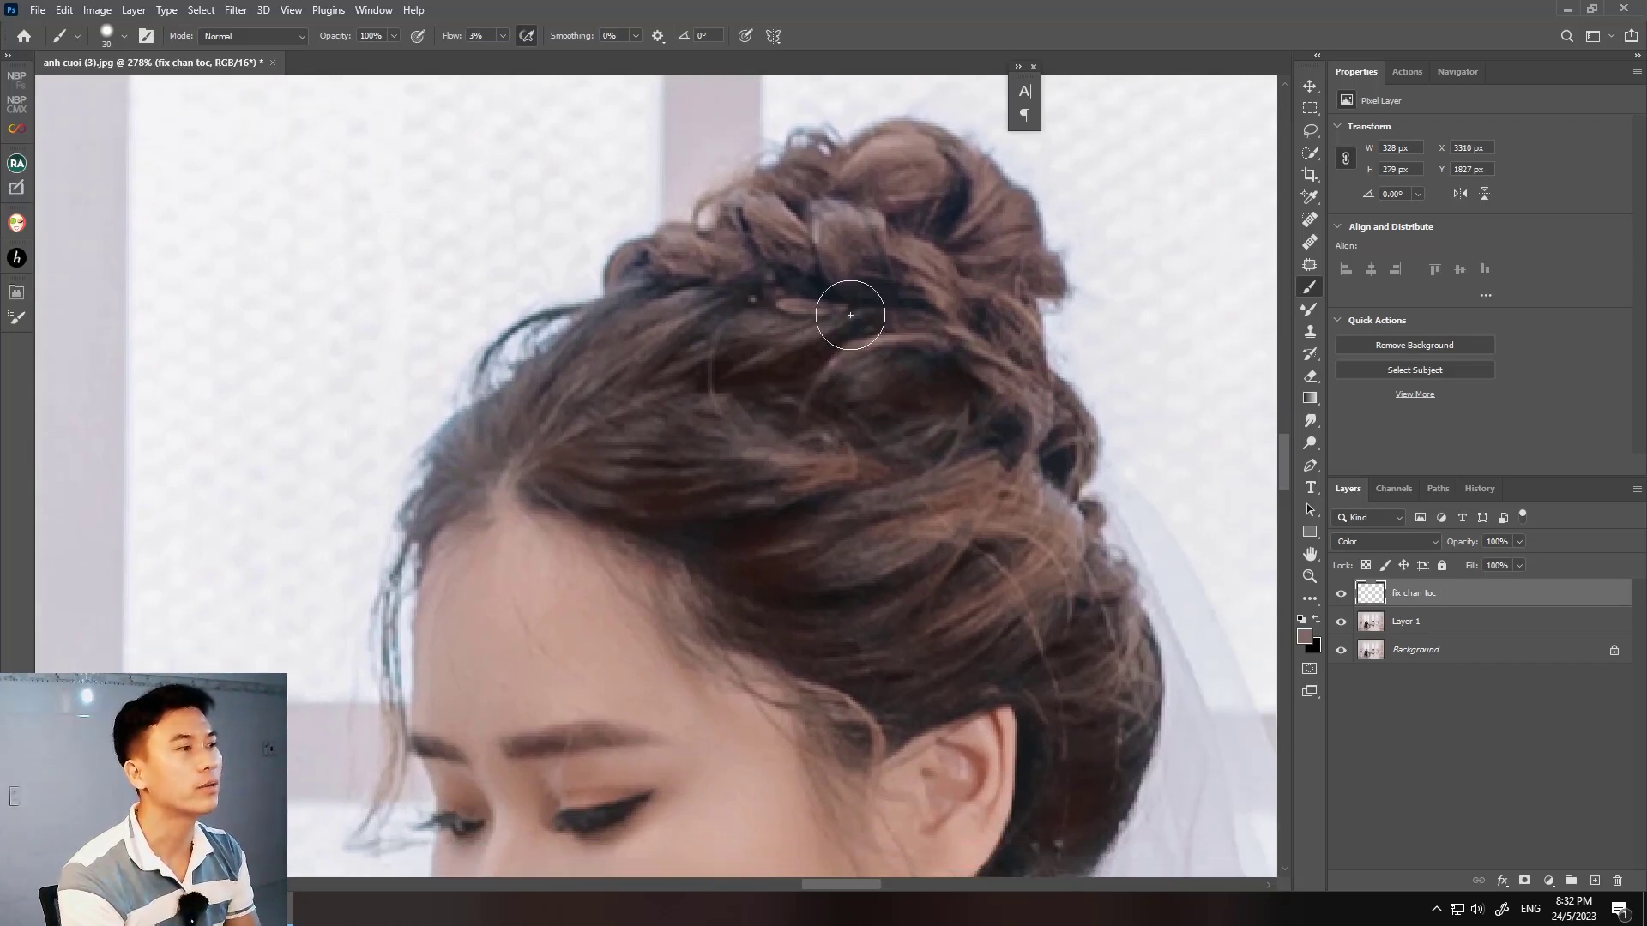
# - Paint brown over the hair around the ear and the roots at the crown
pyautogui.moveTo(853, 302); pyautogui.dragTo(776, 339)
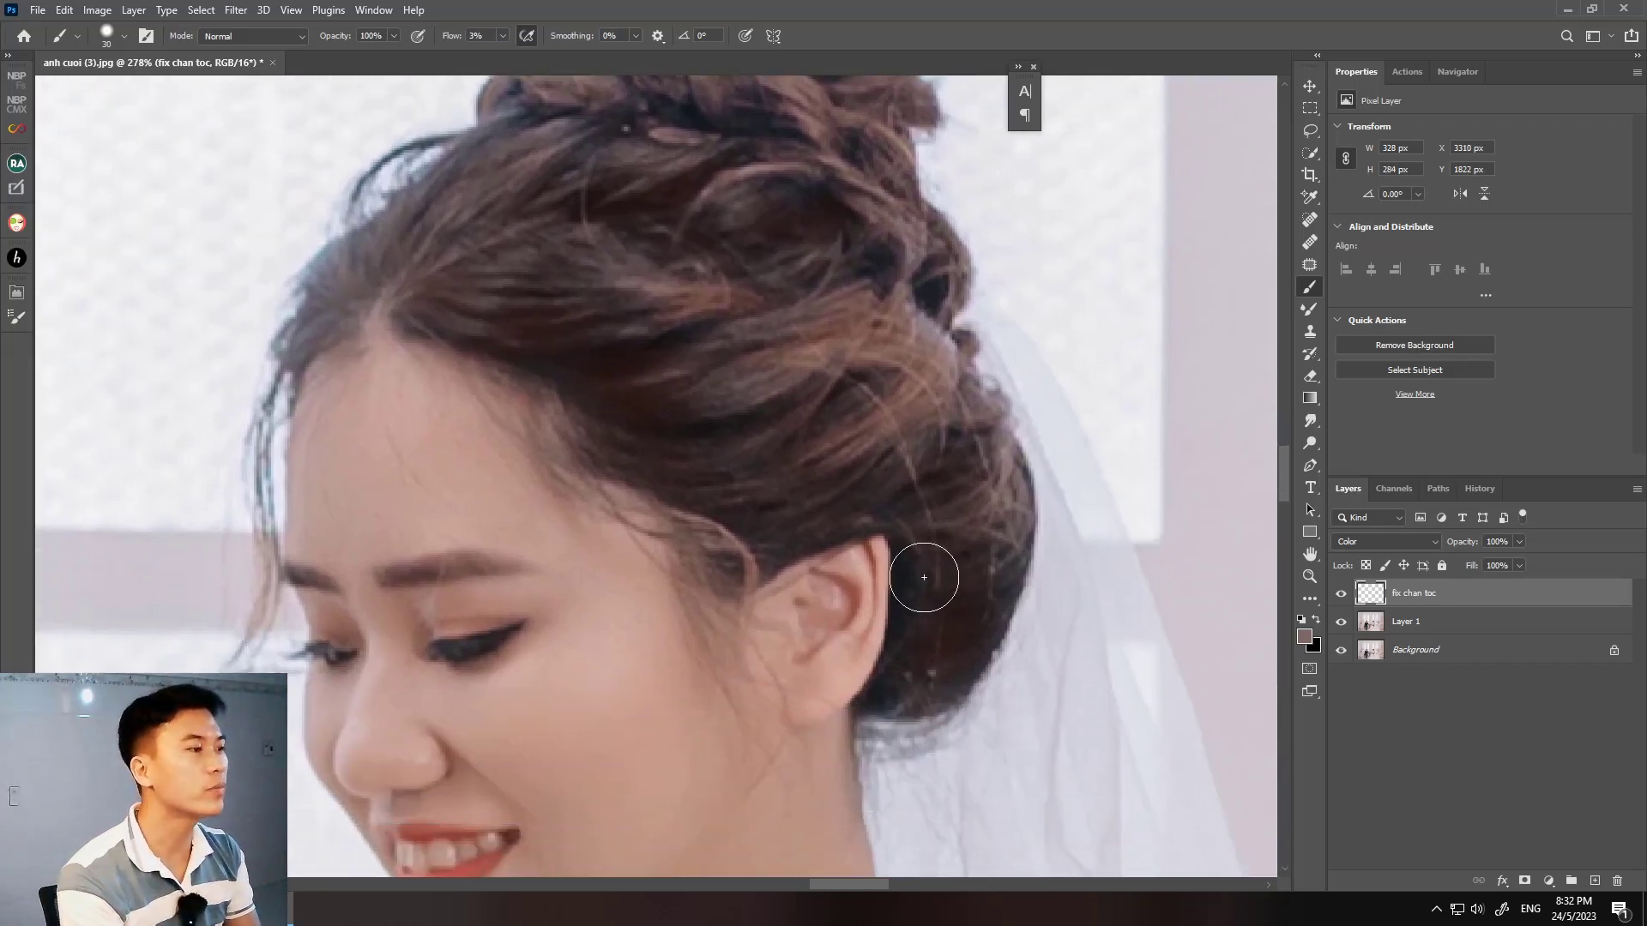
pyautogui.moveTo(927, 577); pyautogui.dragTo(952, 655)
pyautogui.moveTo(988, 586); pyautogui.dragTo(1022, 650)
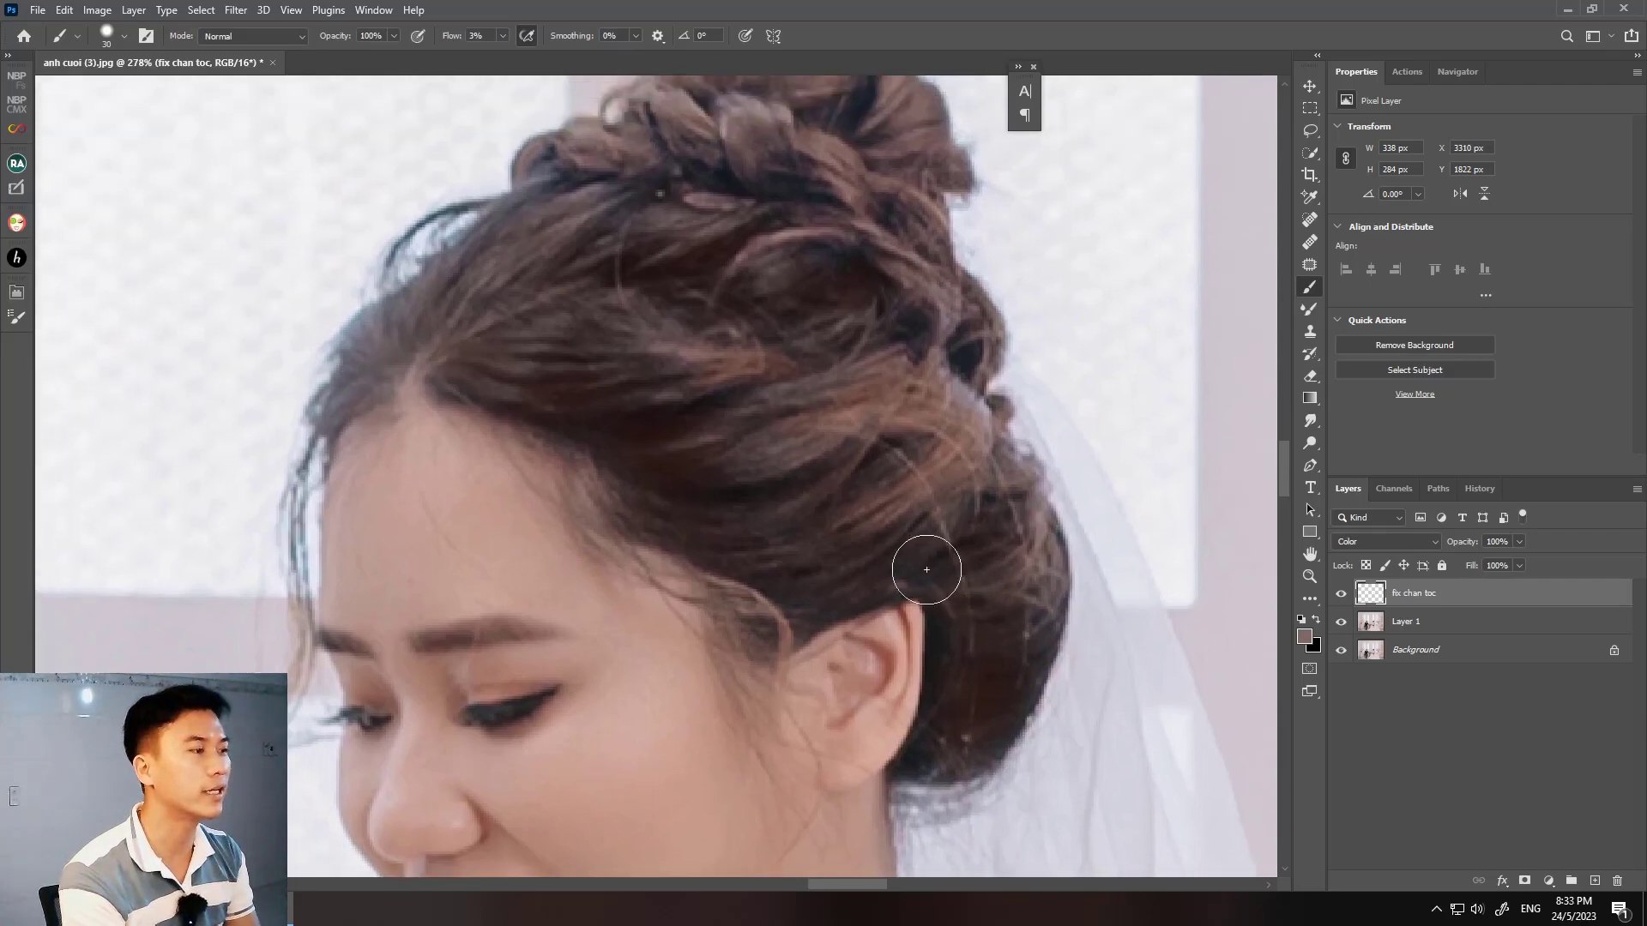
pyautogui.moveTo(900, 549); pyautogui.dragTo(934, 540)
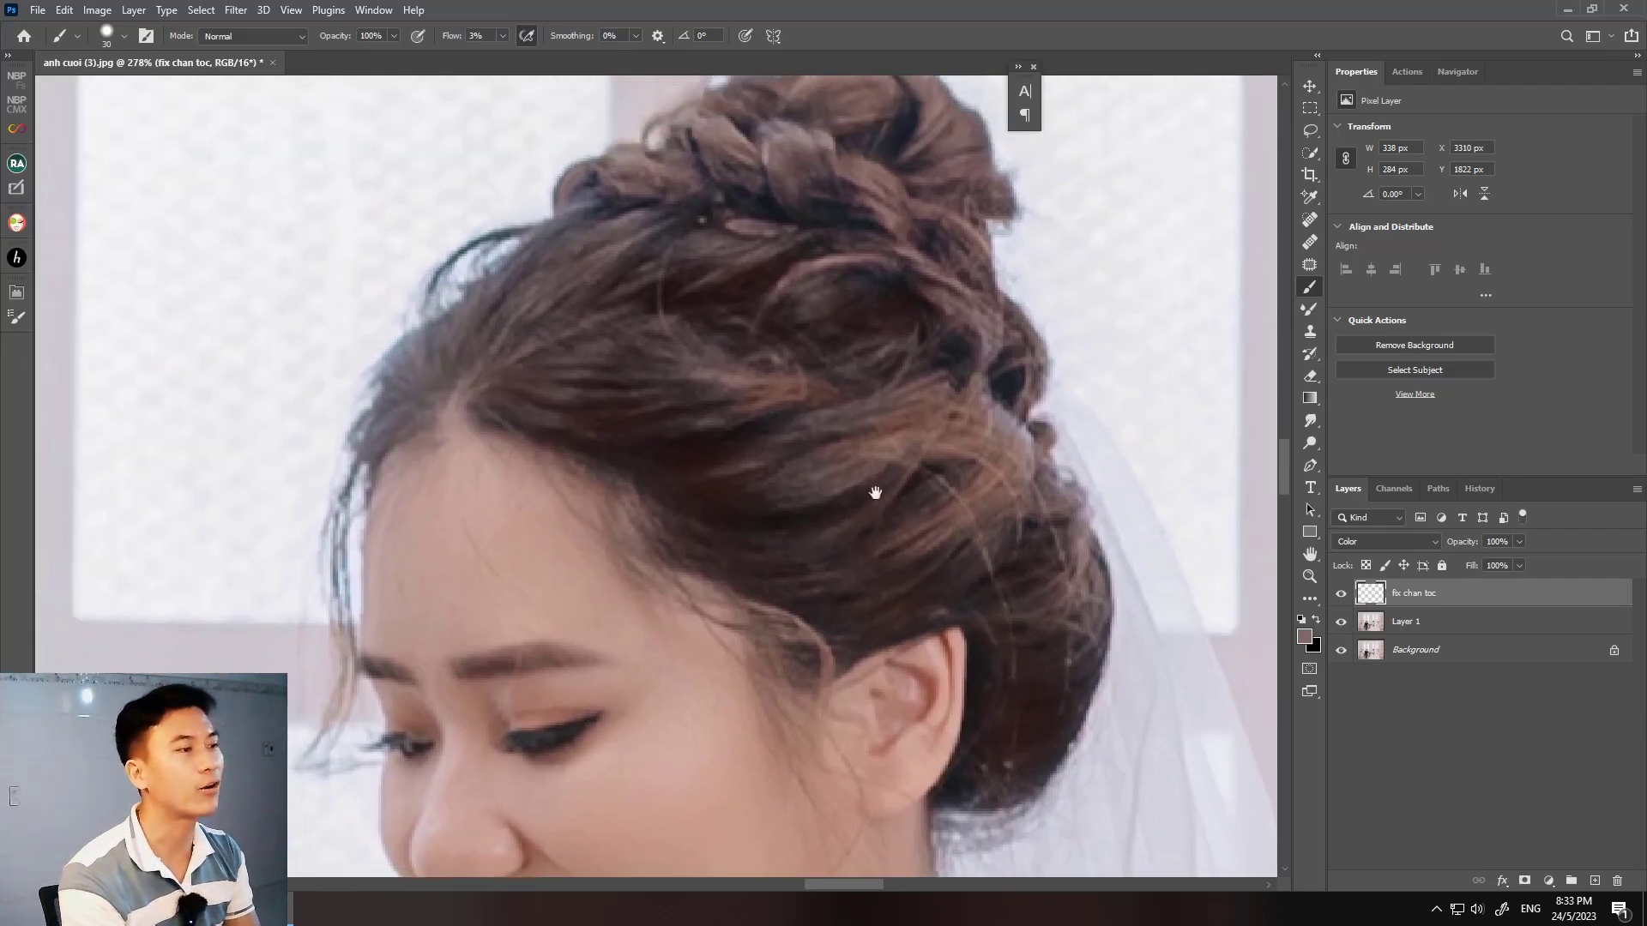
pyautogui.moveTo(875, 485); pyautogui.dragTo(960, 554)
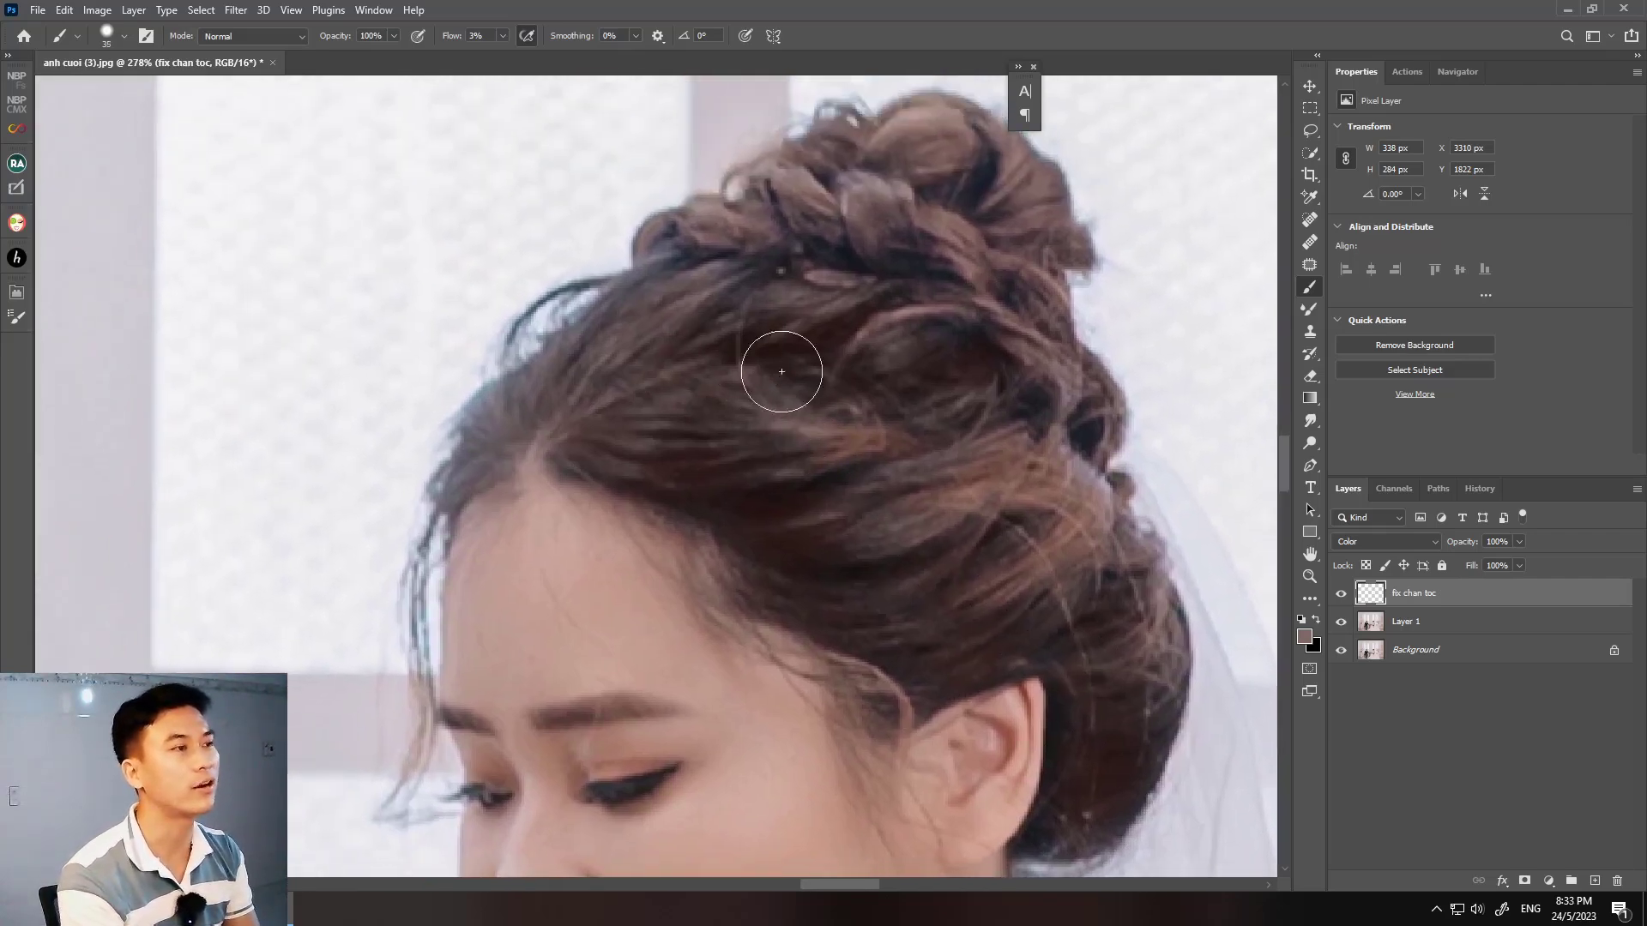
pyautogui.moveTo(793, 251)
pyautogui.mouseDown()
pyautogui.moveTo(963, 441)
pyautogui.moveTo(746, 294)
pyautogui.moveTo(768, 346)
pyautogui.moveTo(976, 554)
pyautogui.mouseUp()
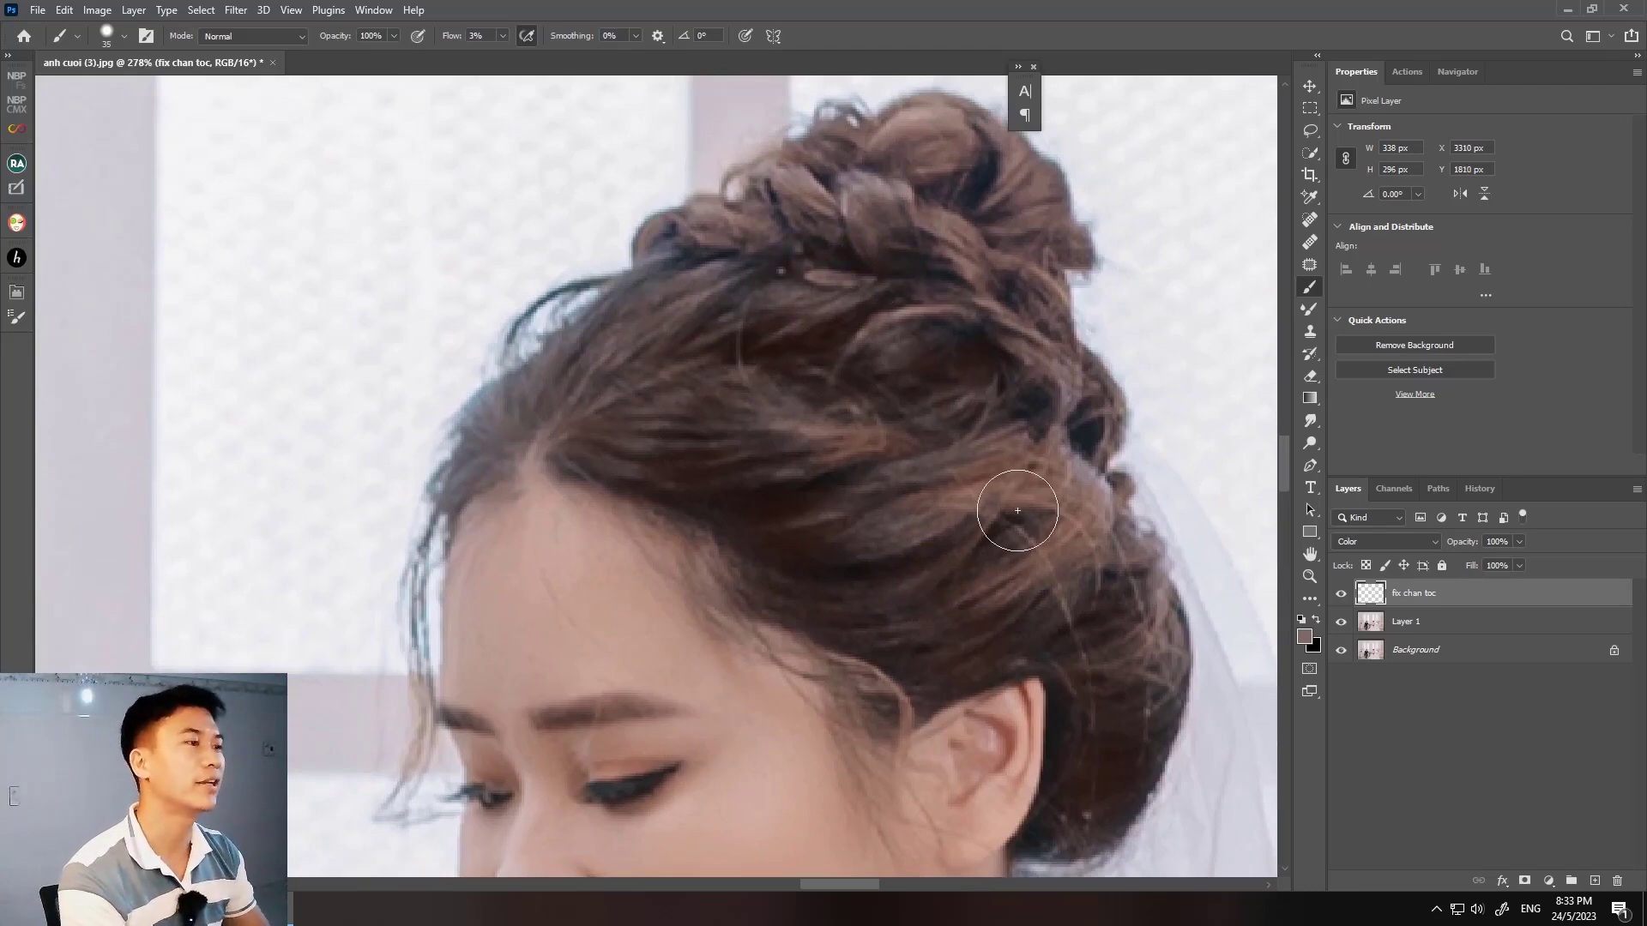
# - Compare the brown recolour on and off, then duplicate fix chan toc to deepen it
pyautogui.click(1340, 596)
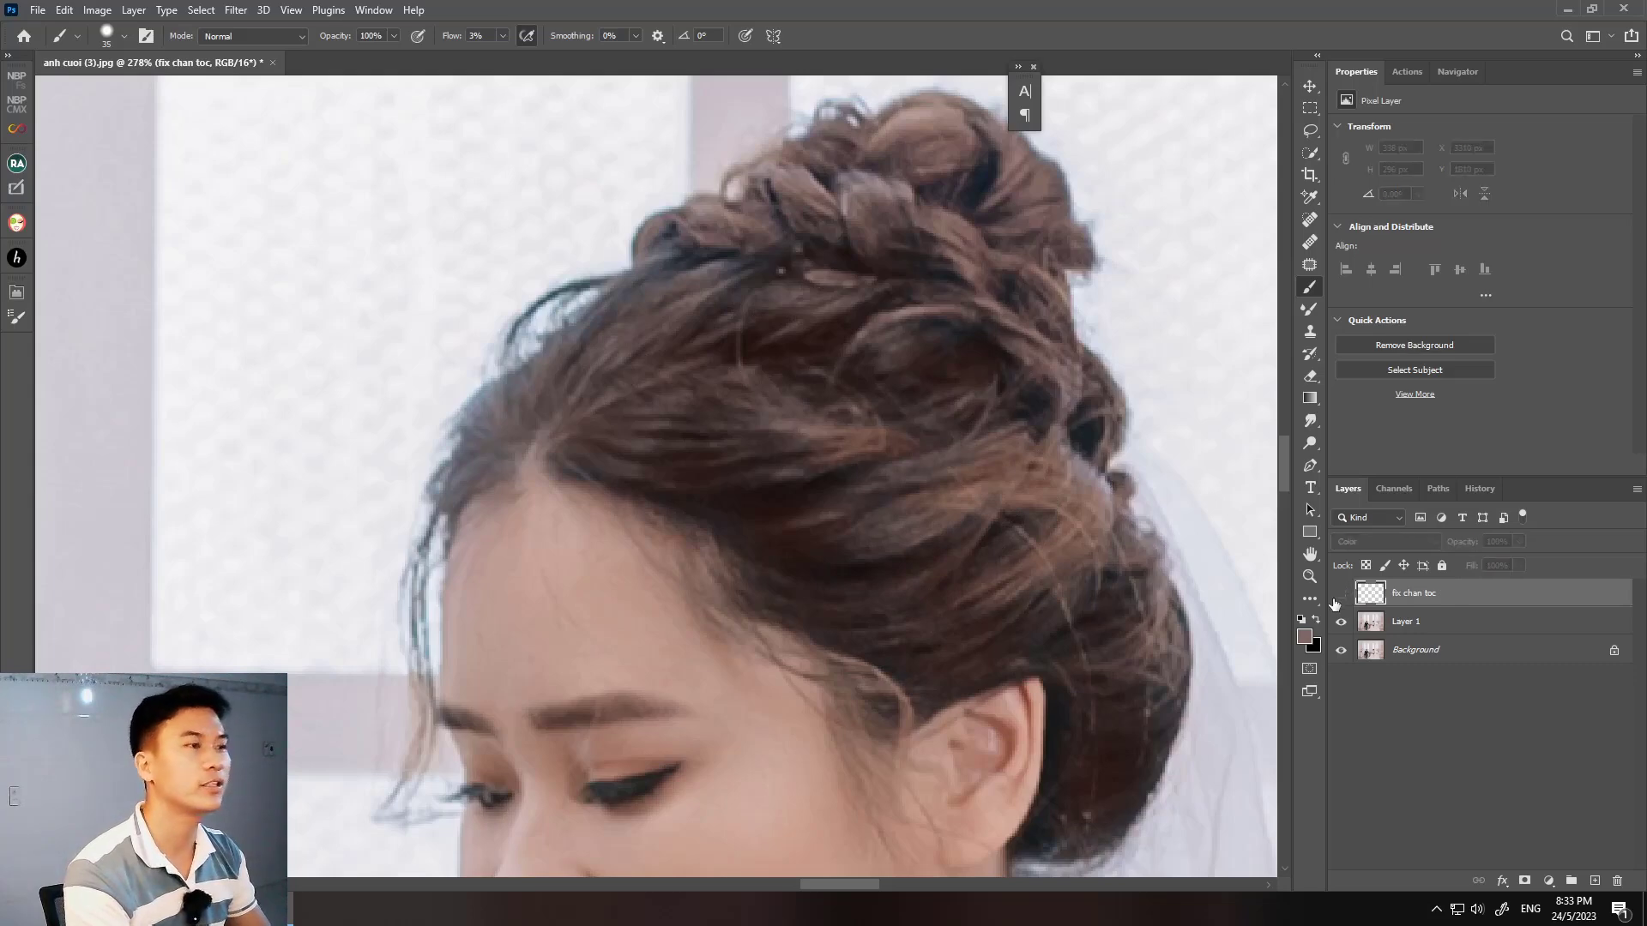
pyautogui.click(1334, 600)
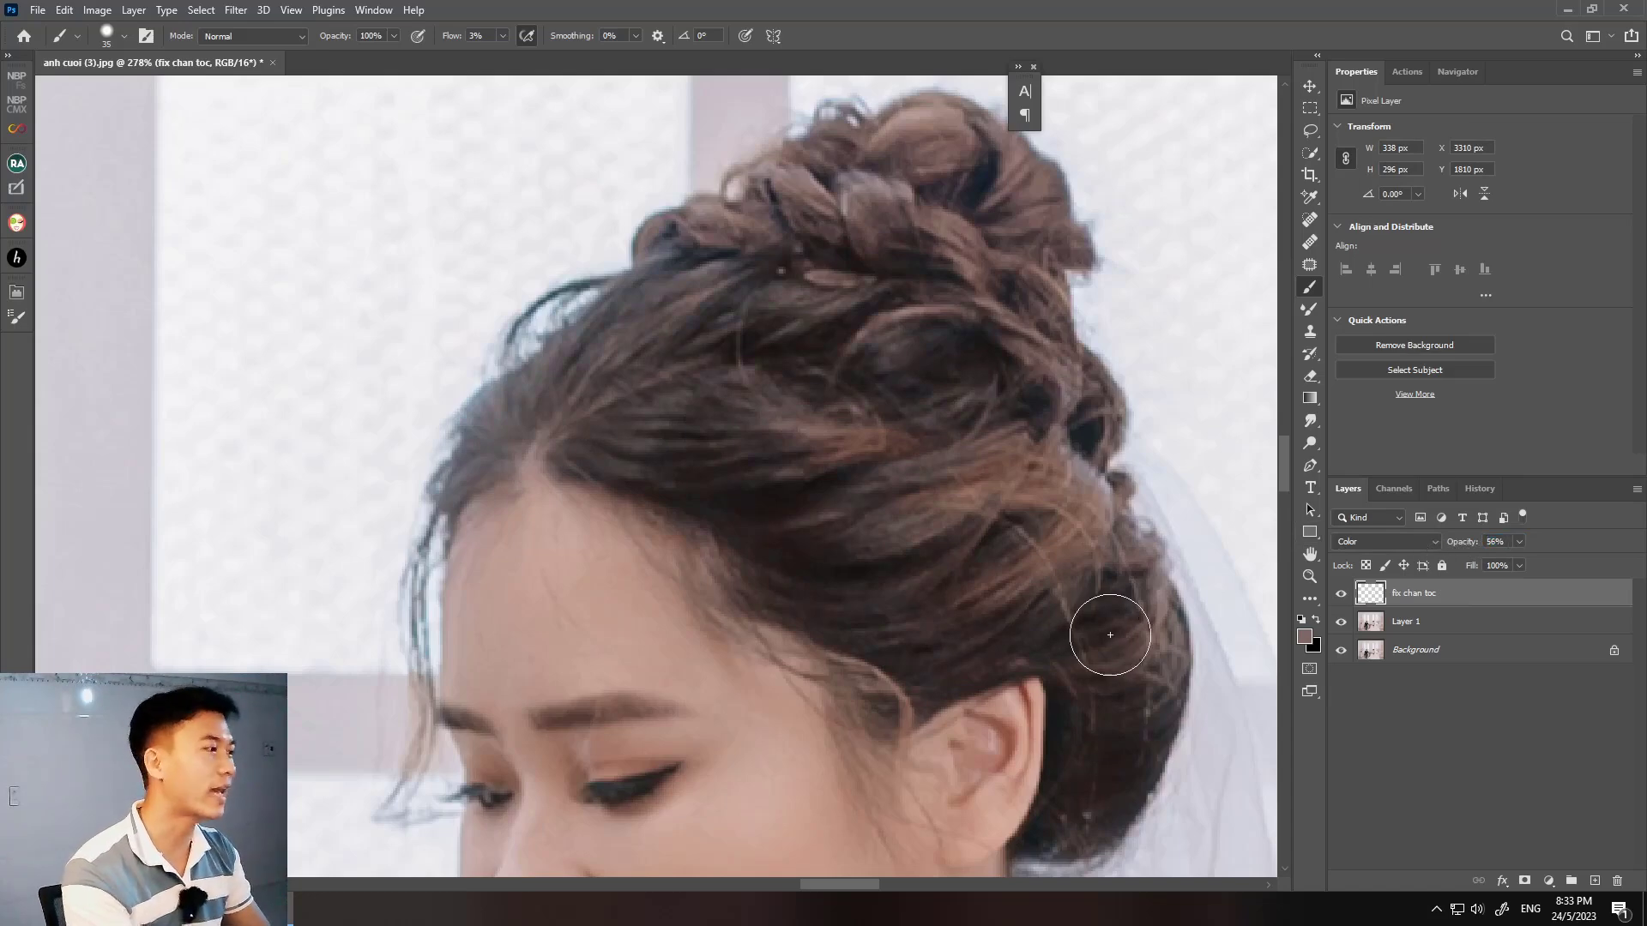
pyautogui.hotkey('ctrl', 'j')
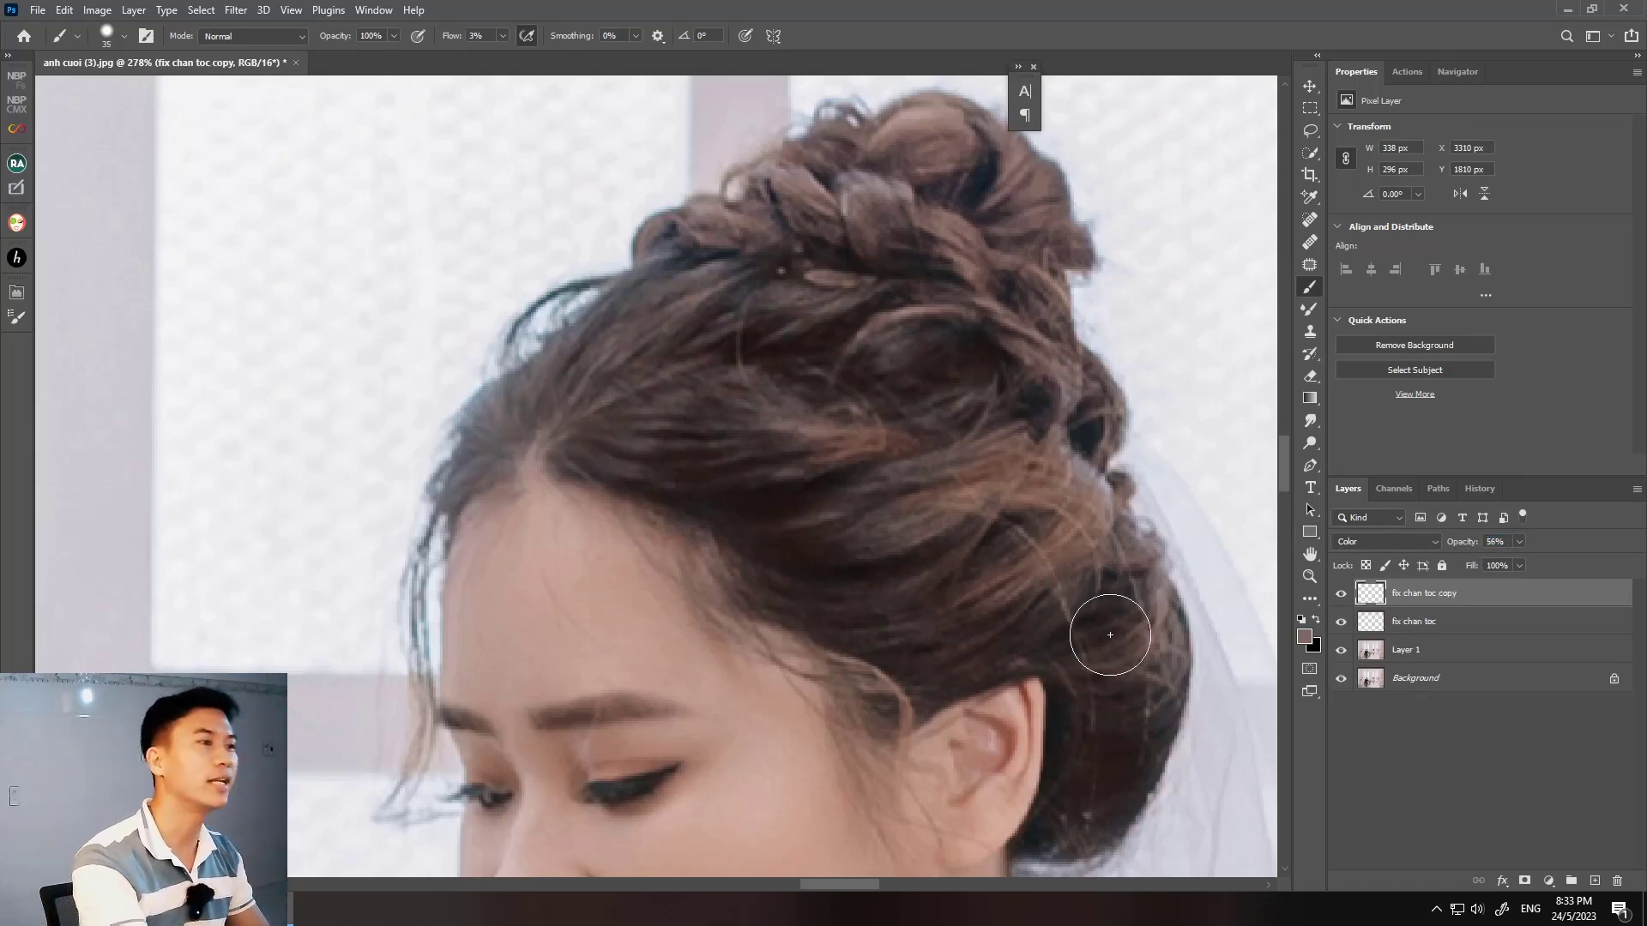
pyautogui.scroll(-4, 691, 489)
pyautogui.scroll(-1, 658, 448)
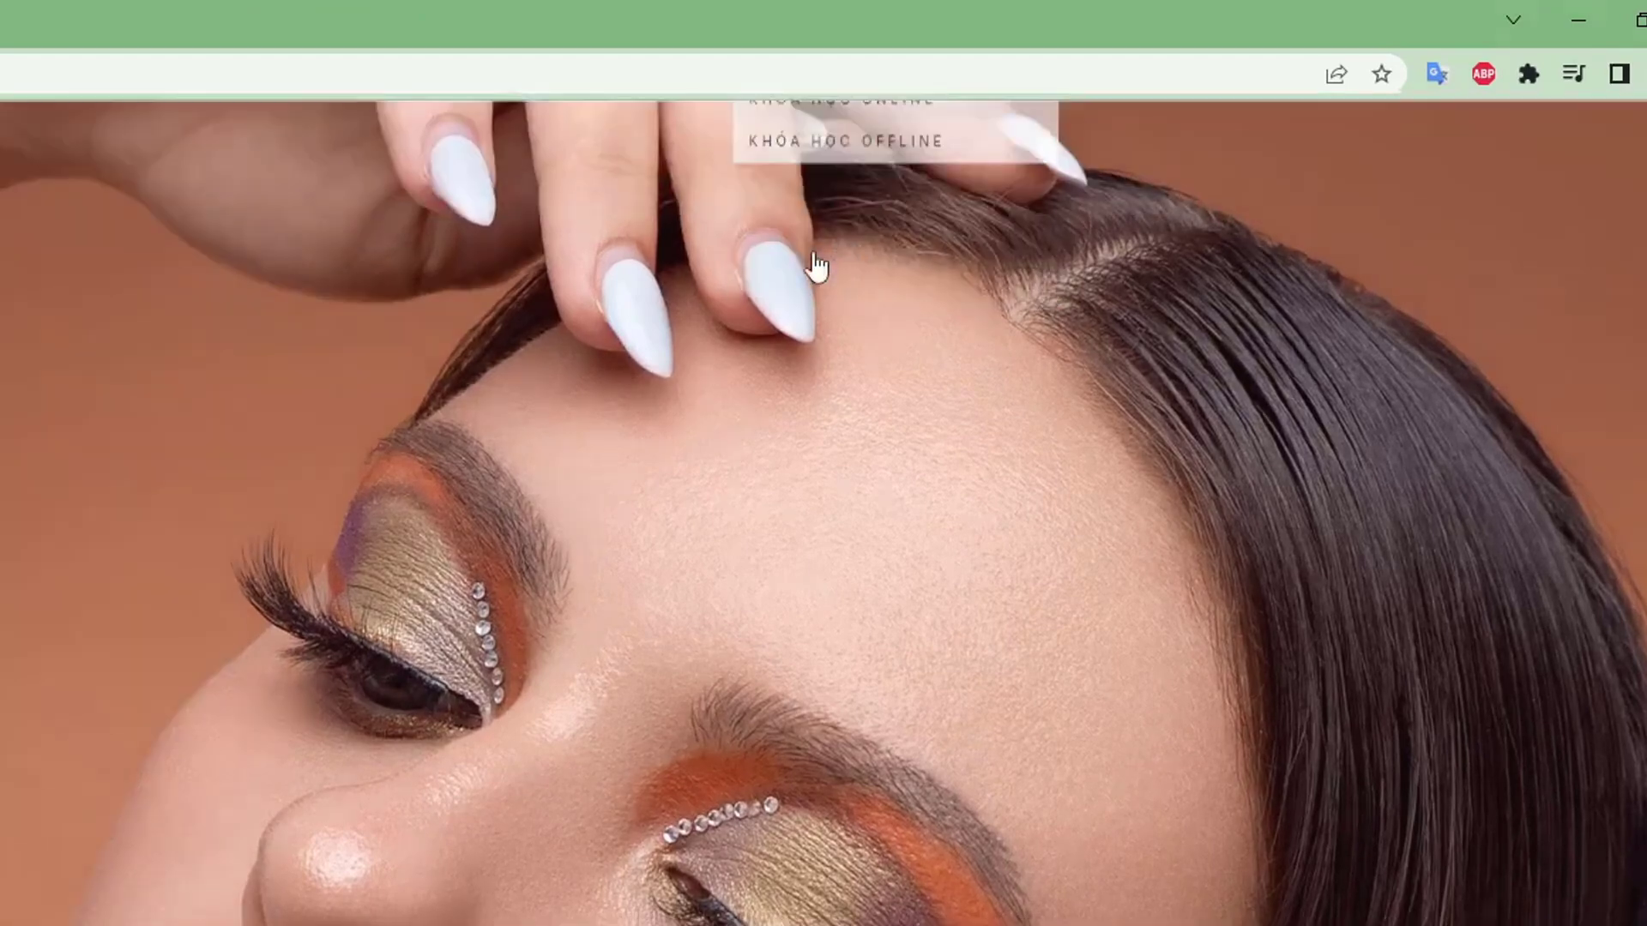
# - Open the KHÓA HỌC ONLINE page from the KHÓA HỌC menu
pyautogui.click(844, 260)
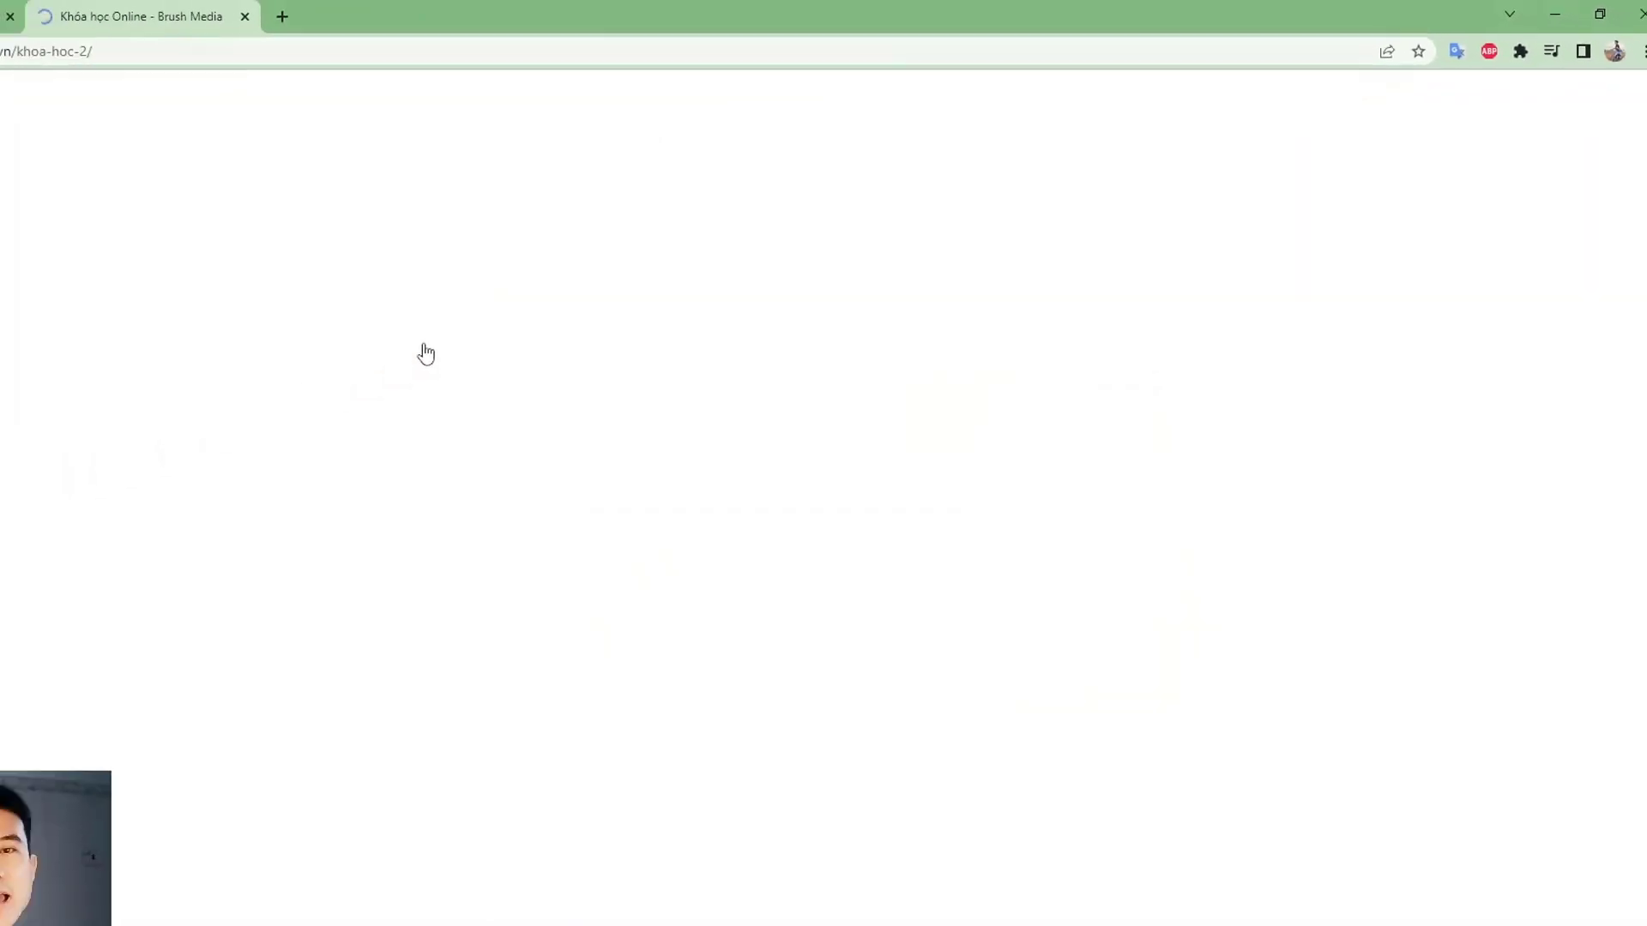